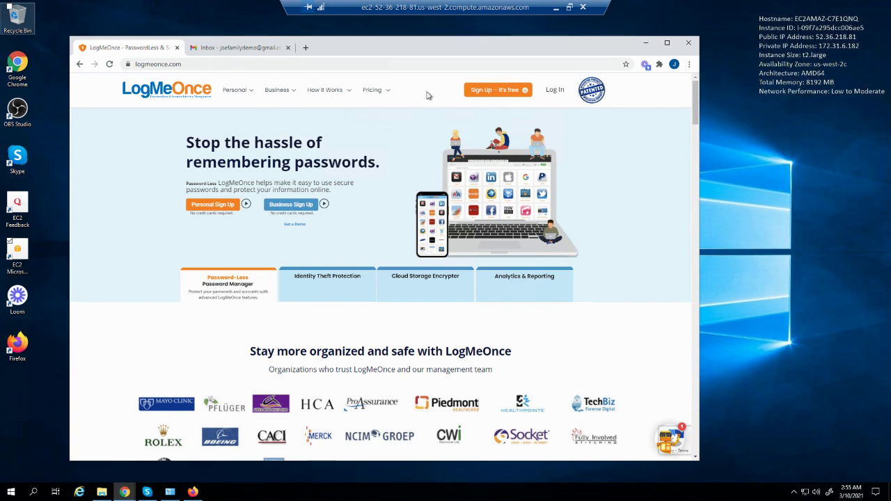
Open the Personal / Family option under Sign Up - It's free to reach the email registration page
{"action": "left_click", "coordinate": [526, 94]}
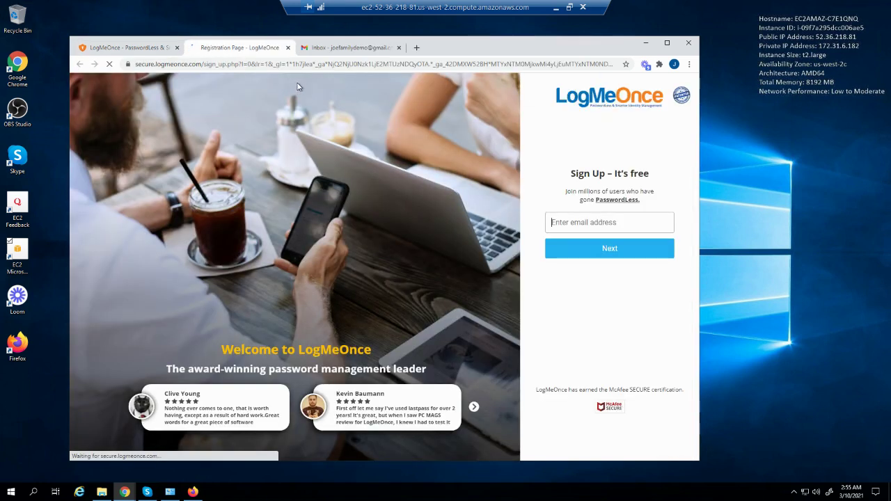
{"action": "left_click", "coordinate": [150, 47]}
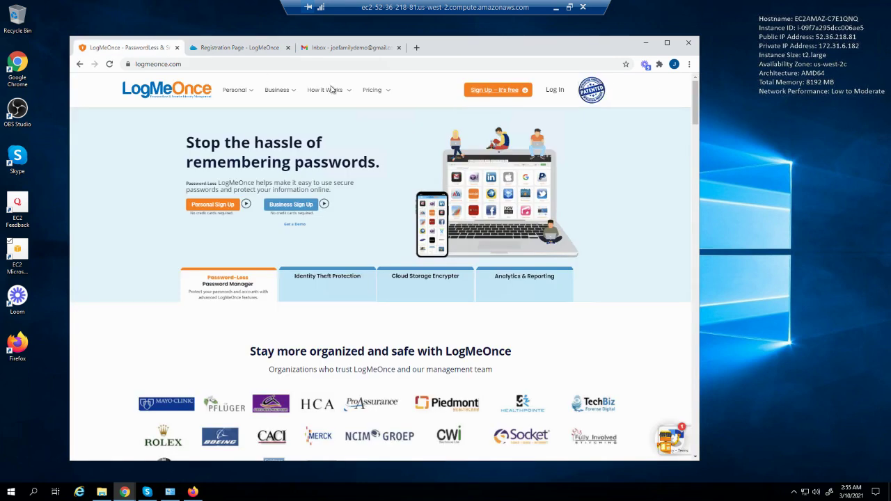
{"action": "mouse_move", "coordinate": [532, 96]}
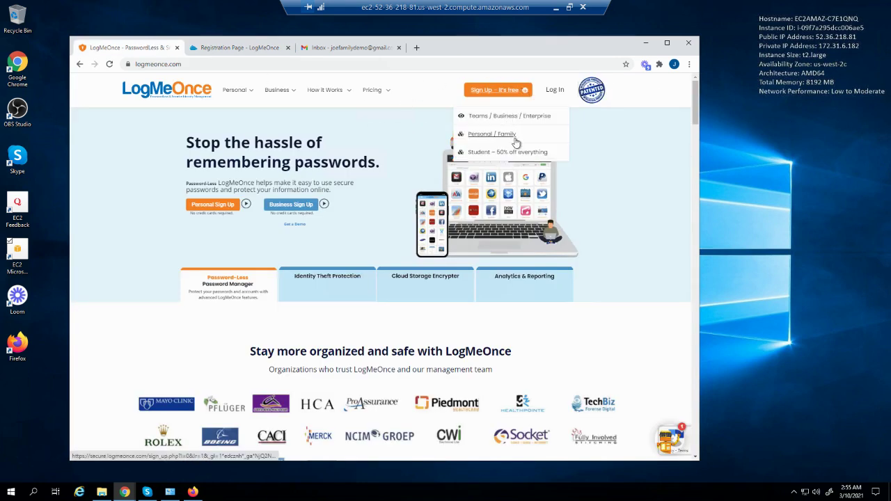
{"action": "left_click", "coordinate": [511, 138]}
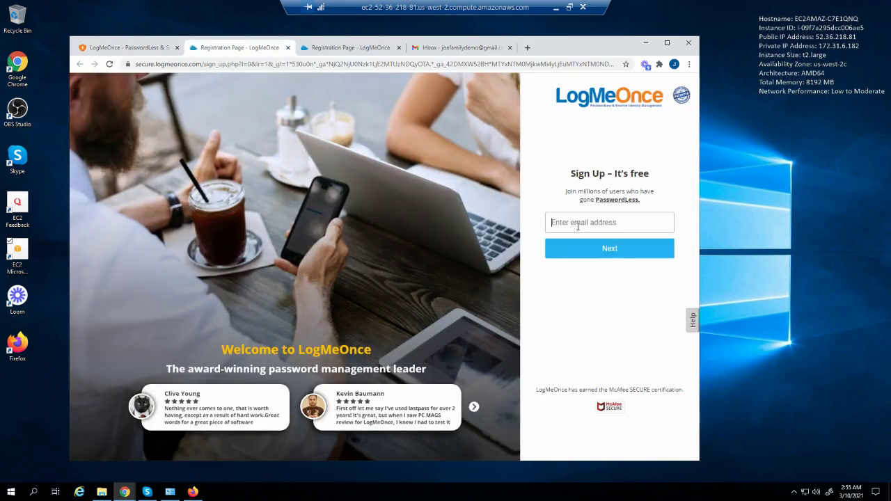
Fill in the parent's saved email address and continue to the Create account form
{"action": "left_click", "coordinate": [573, 223]}
{"action": "left_click", "coordinate": [560, 223]}
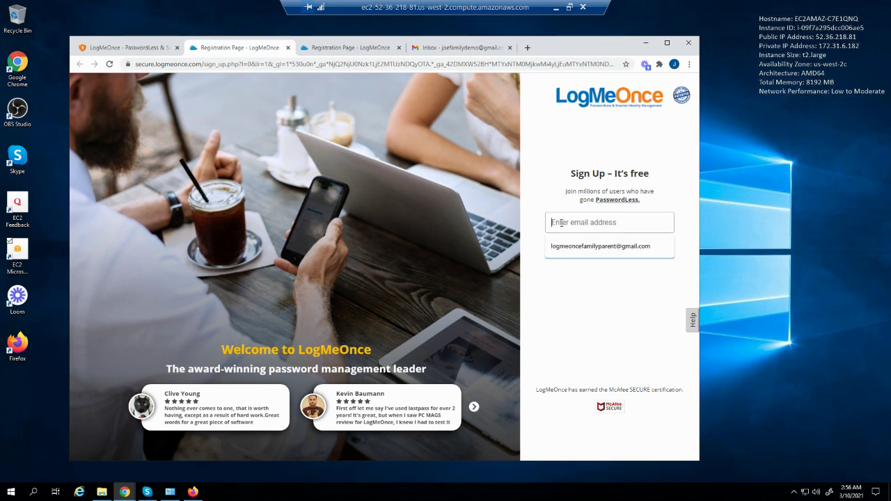
{"action": "key", "text": "ctrl+v"}
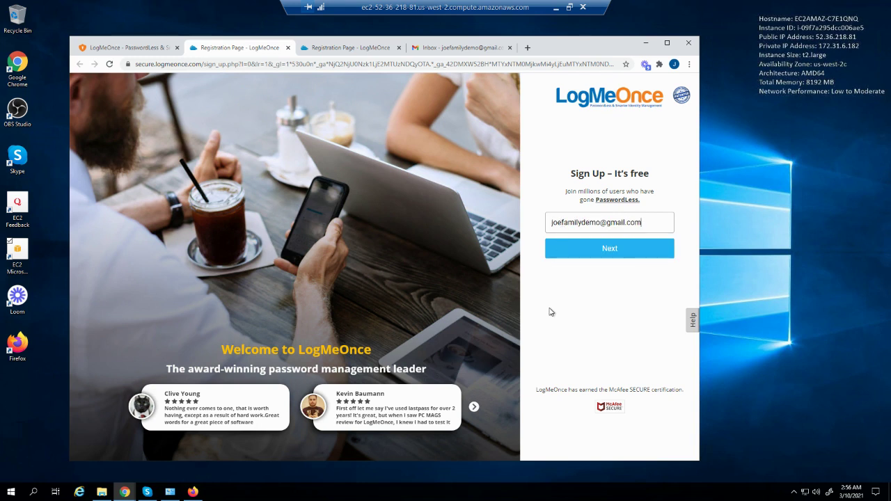
{"action": "left_click", "coordinate": [590, 251]}
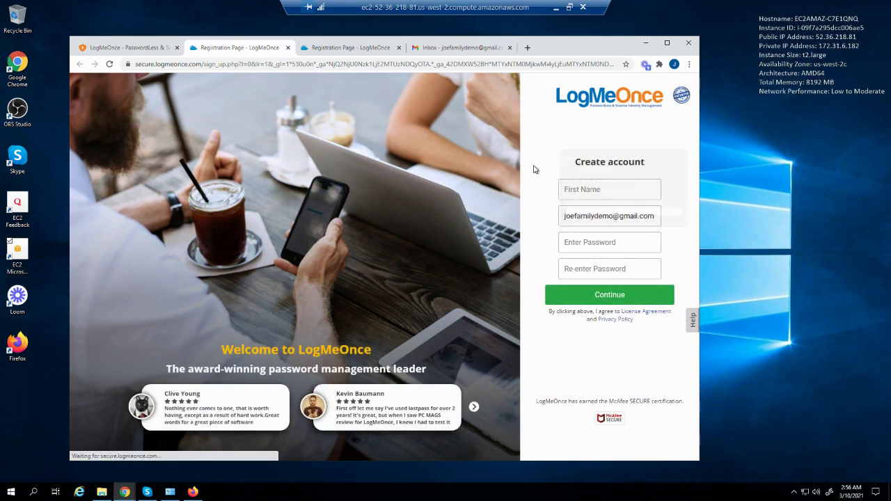
Enter the account holder's first name and the password twice, then continue
{"action": "left_click", "coordinate": [573, 190]}
{"action": "type", "text": "Joe"}
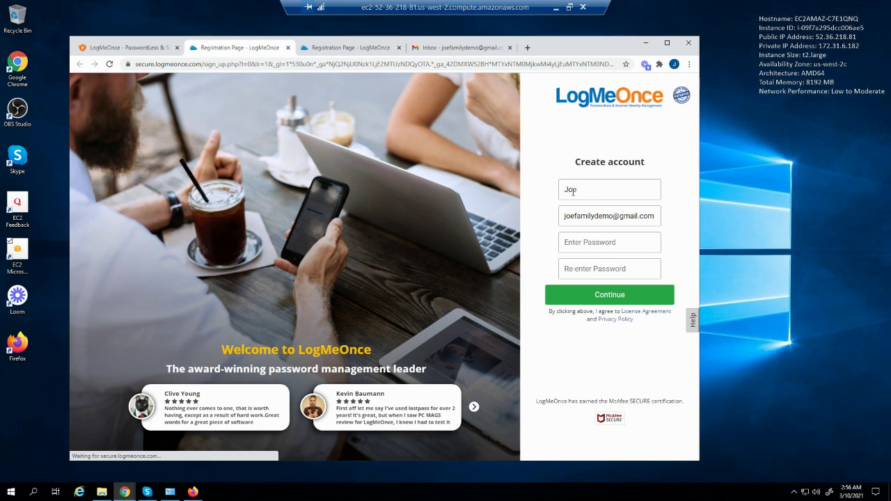
{"action": "left_click", "coordinate": [578, 239]}
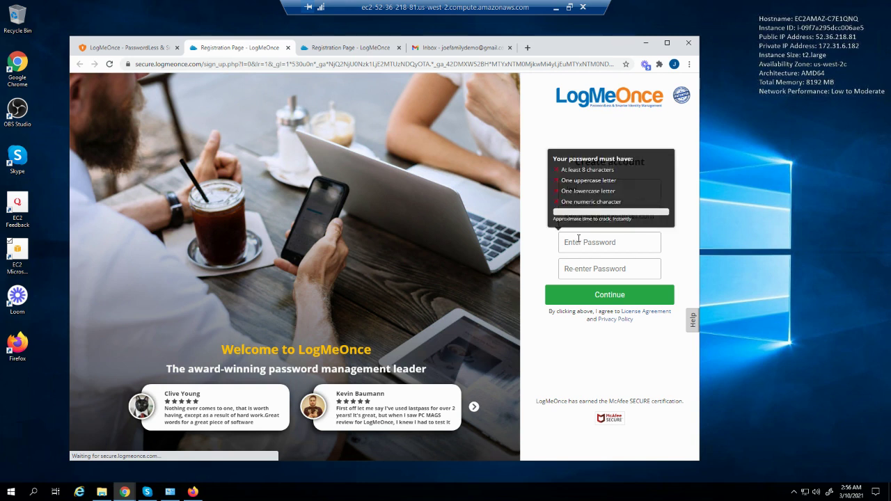
{"action": "type", "text": "••••••••"}
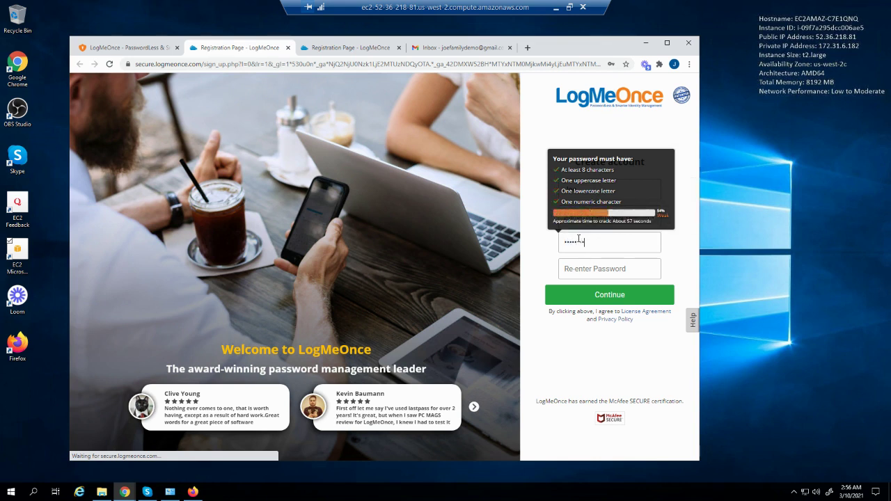
{"action": "type", "text": "•••"}
{"action": "key", "text": "Tab"}
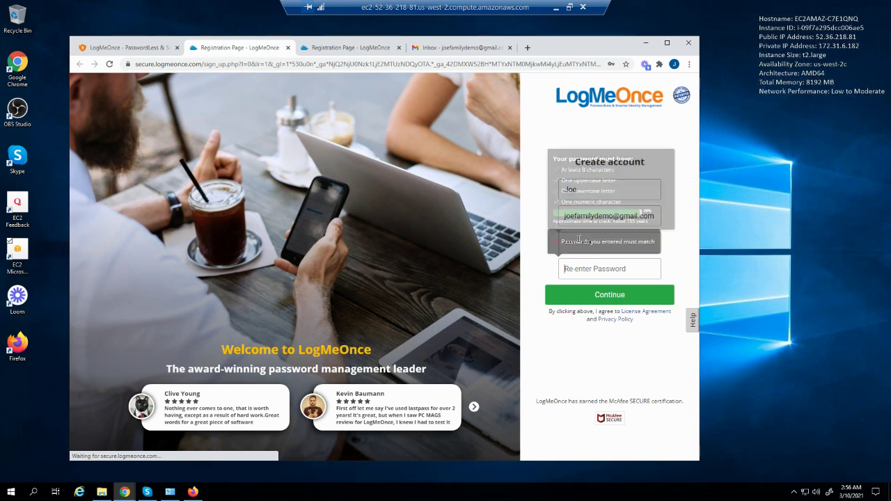
{"action": "type", "text": "•••••••••••"}
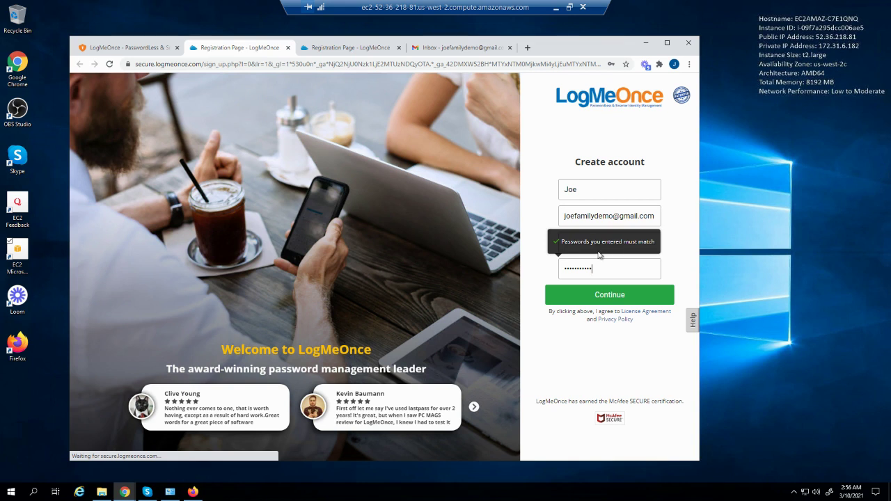
{"action": "left_click", "coordinate": [596, 295]}
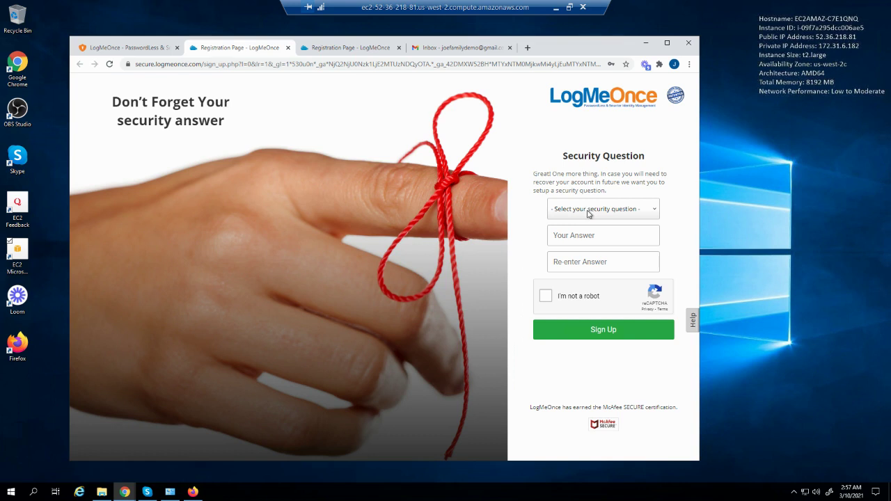
Set the custom security question 'Where my son?' with its answer twice, pass the robot check, and sign up
{"action": "left_click", "coordinate": [588, 214]}
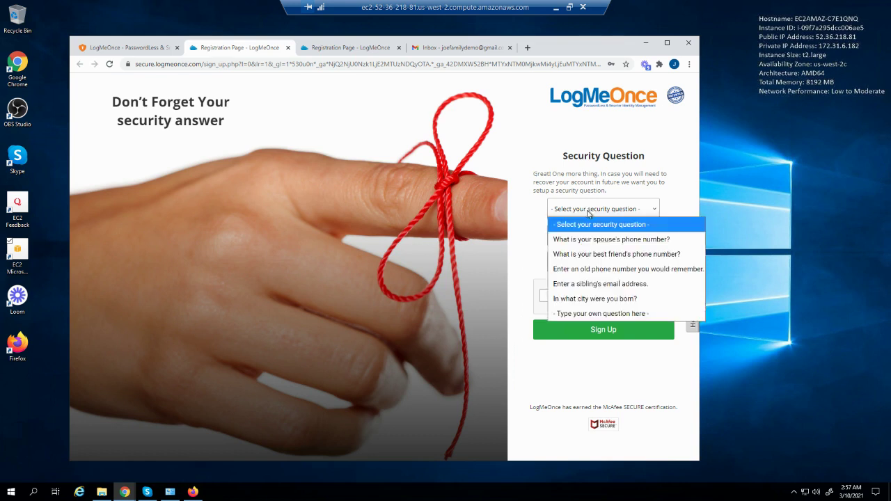
{"action": "left_click", "coordinate": [596, 314]}
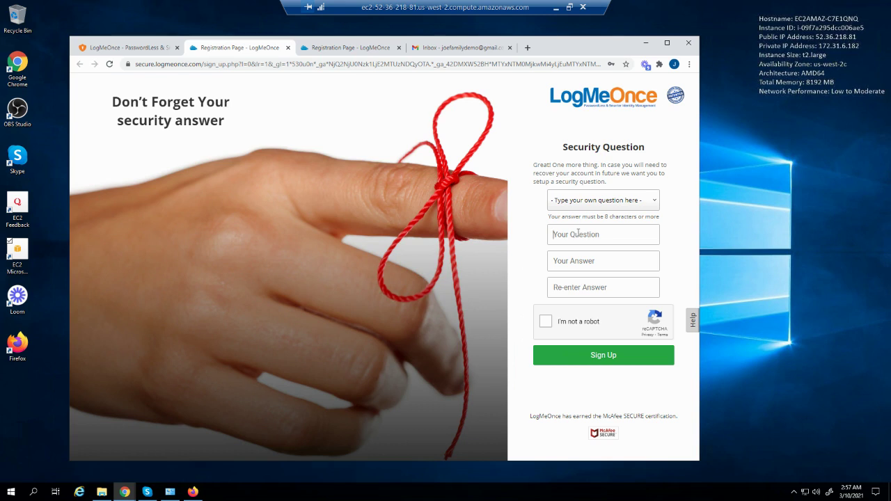
{"action": "type", "text": "Where"}
{"action": "type", "text": " my son"}
{"action": "type", "text": "?"}
{"action": "type", "text": "703"}
{"action": "type", "text": "5551212"}
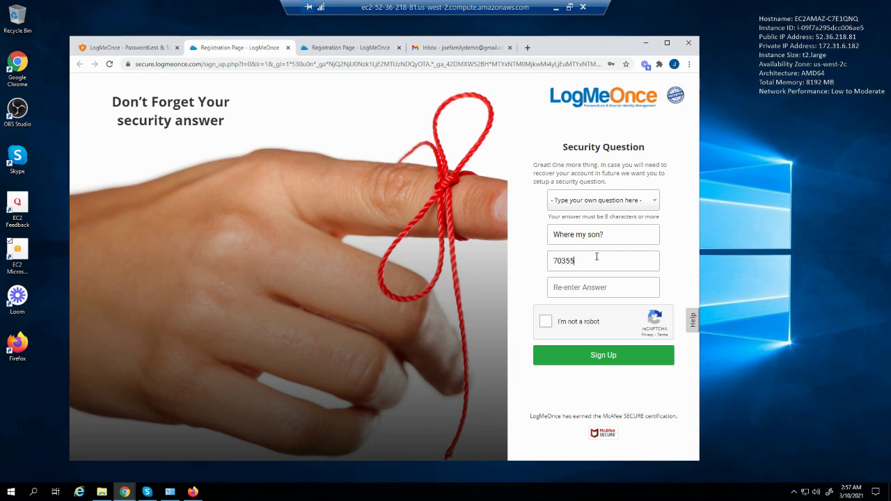
{"action": "left_click", "coordinate": [583, 289]}
{"action": "type", "text": "703555121"}
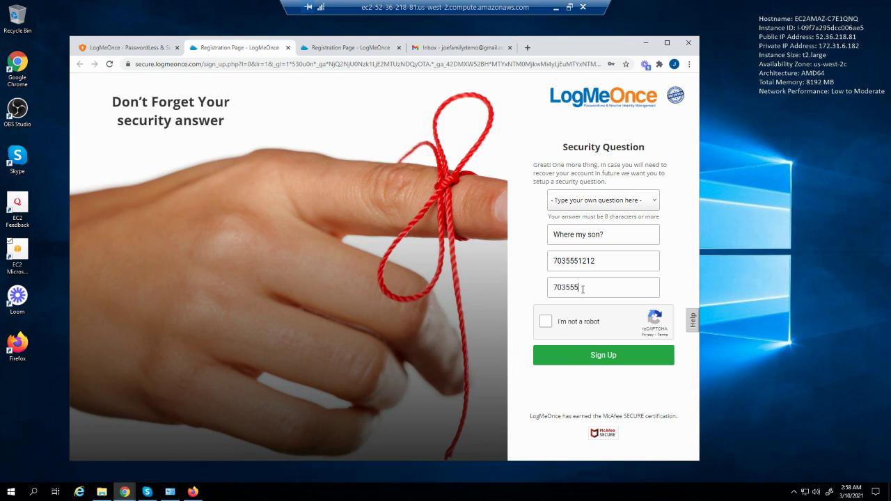
{"action": "type", "text": "2"}
{"action": "left_click", "coordinate": [546, 325]}
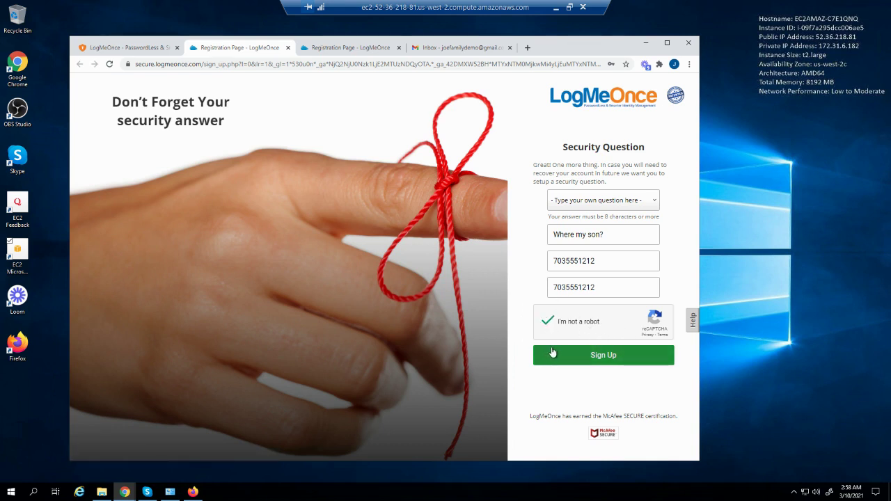
{"action": "left_click", "coordinate": [590, 360]}
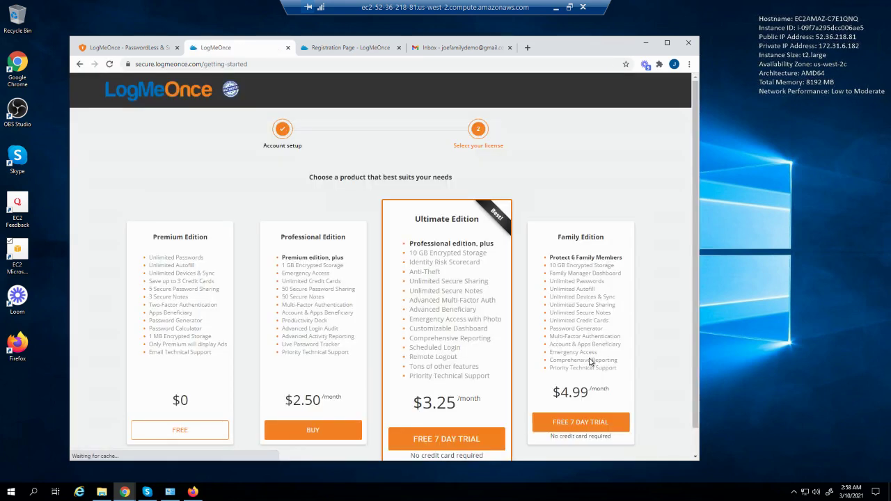
Start the Family Edition FREE 7 DAY TRIAL and confirm it with Yes
{"action": "scroll", "coordinate": [643, 344], "scroll_direction": "down", "scroll_amount": 1}
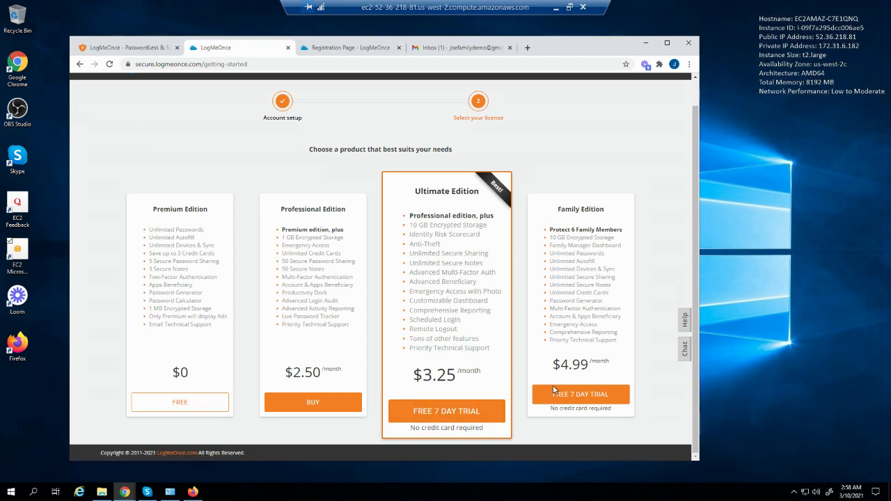
{"action": "scroll", "coordinate": [572, 401], "scroll_direction": "up", "scroll_amount": 1}
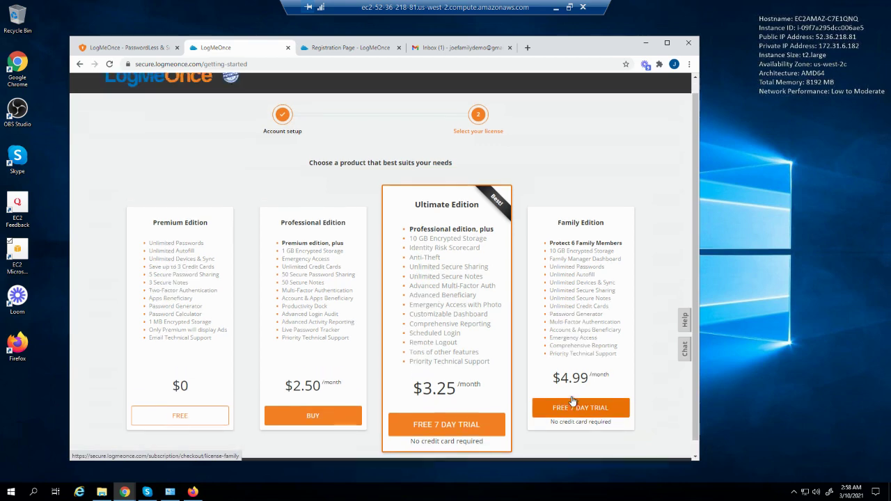
{"action": "left_click", "coordinate": [574, 417]}
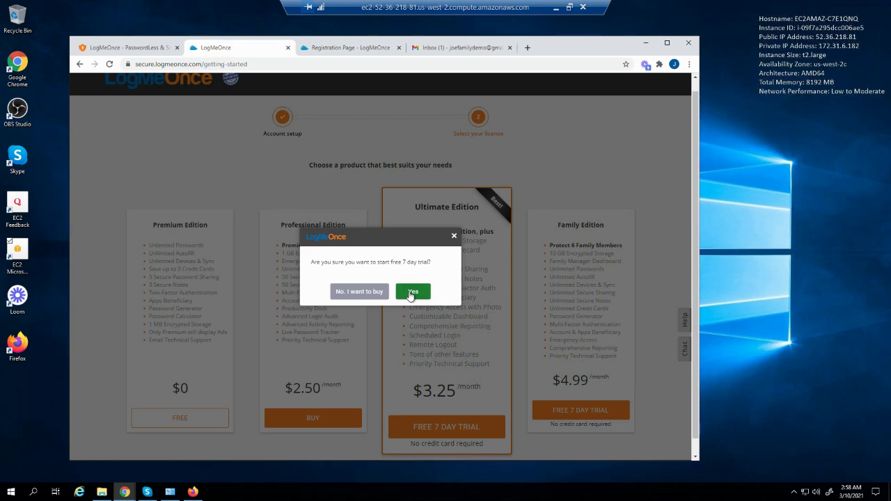
{"action": "left_click", "coordinate": [412, 291]}
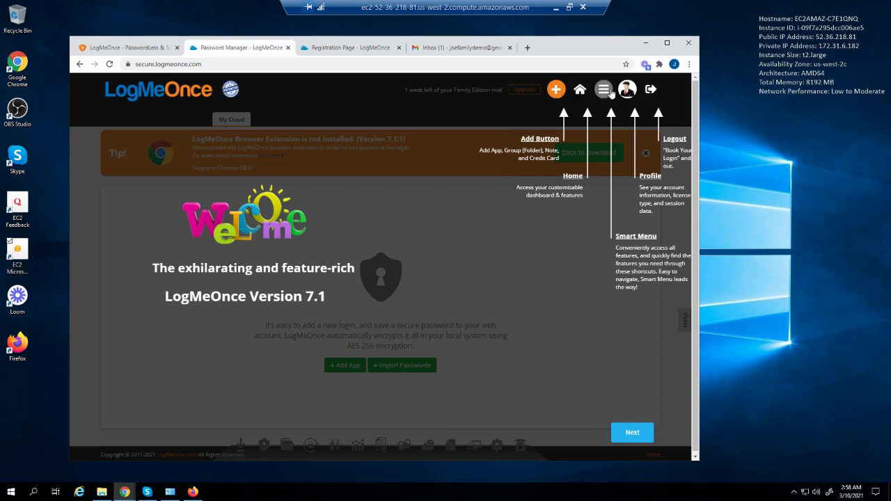
Step through the welcome tour, including the Smart Menu icon, and close it
{"action": "left_click", "coordinate": [631, 433]}
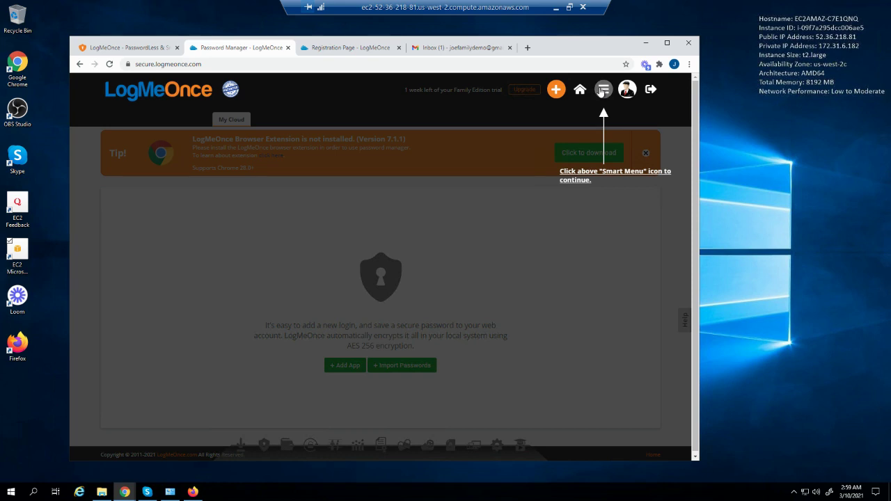
{"action": "left_click", "coordinate": [602, 91]}
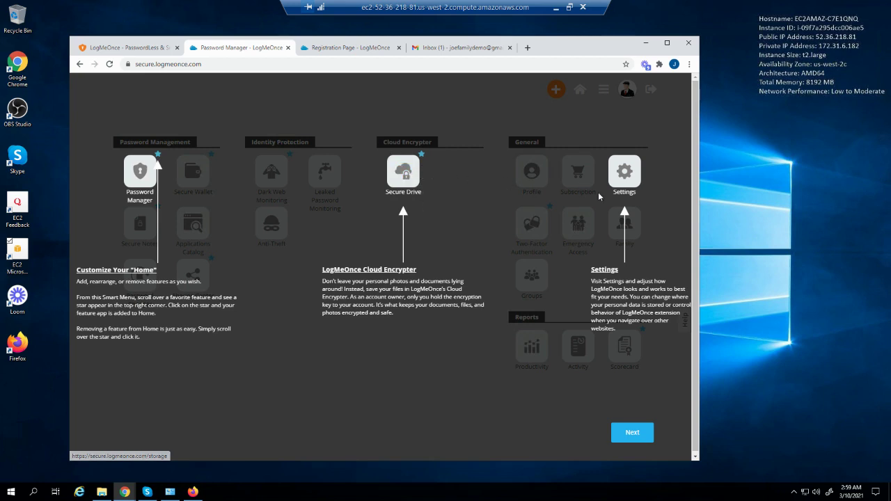
{"action": "mouse_move", "coordinate": [625, 174]}
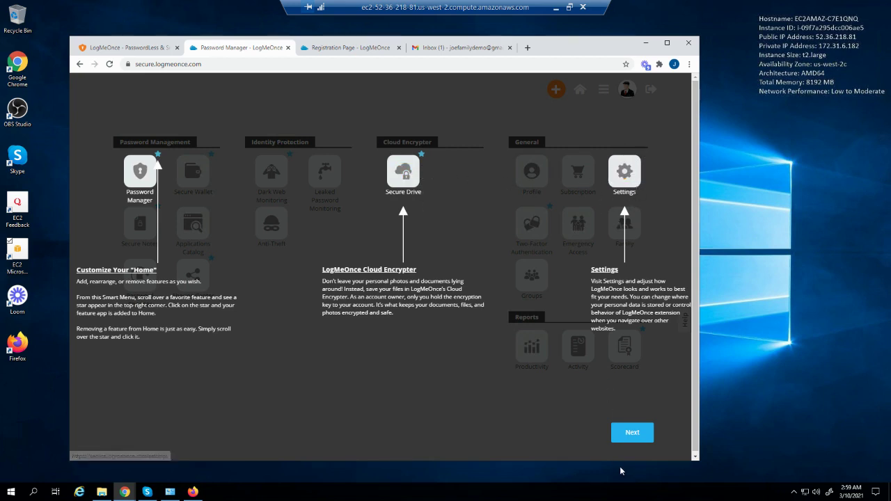
{"action": "left_click", "coordinate": [633, 436]}
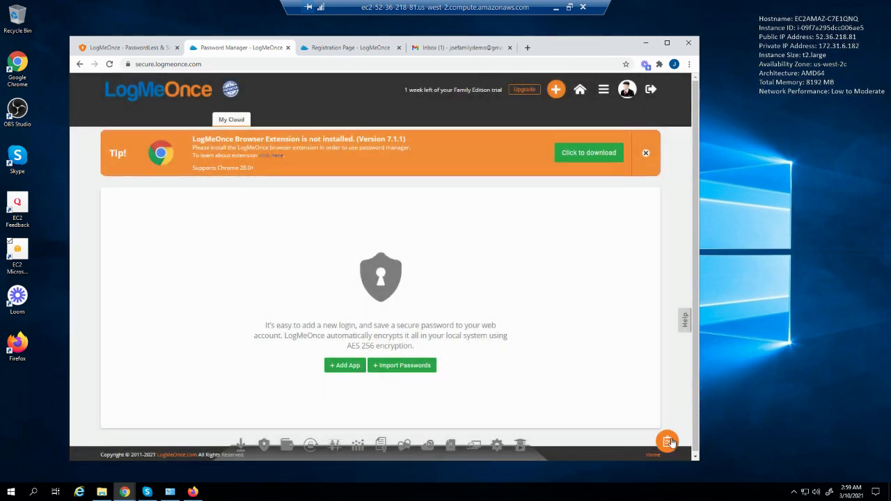
Go to the Install Chrome Extension item in the orange onboarding checklist
{"action": "left_click", "coordinate": [668, 442]}
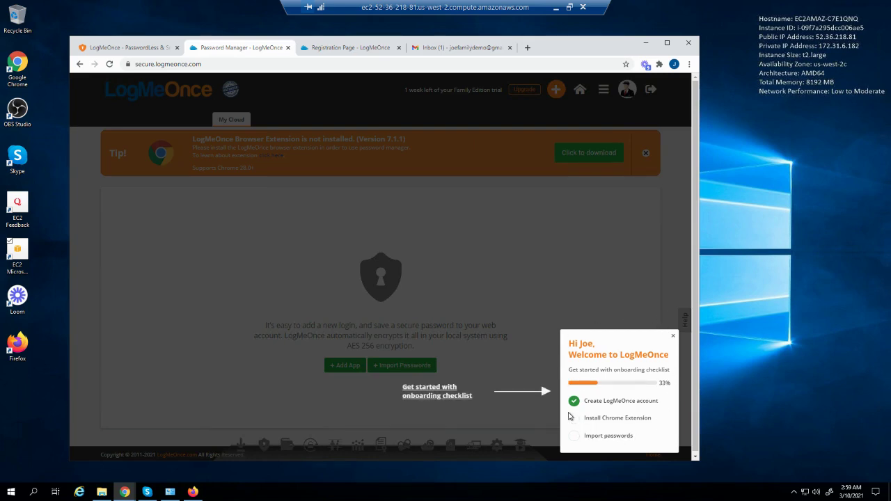
{"action": "left_click", "coordinate": [523, 404]}
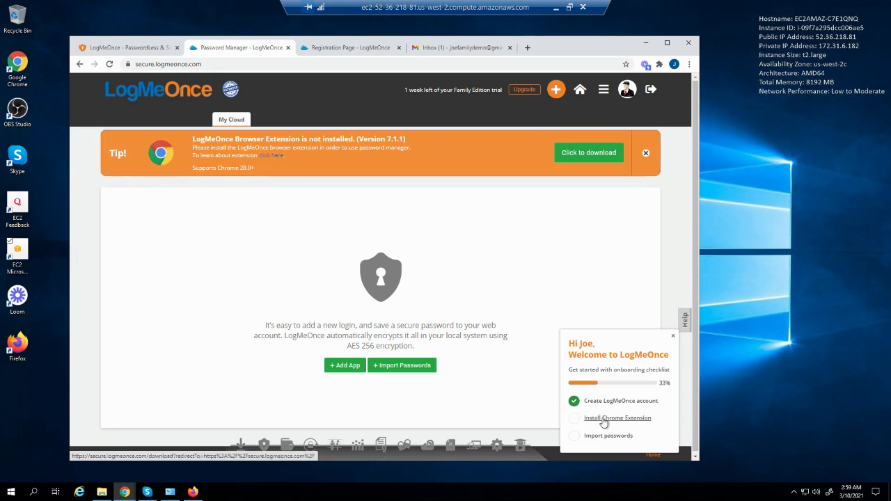
{"action": "left_click", "coordinate": [602, 421]}
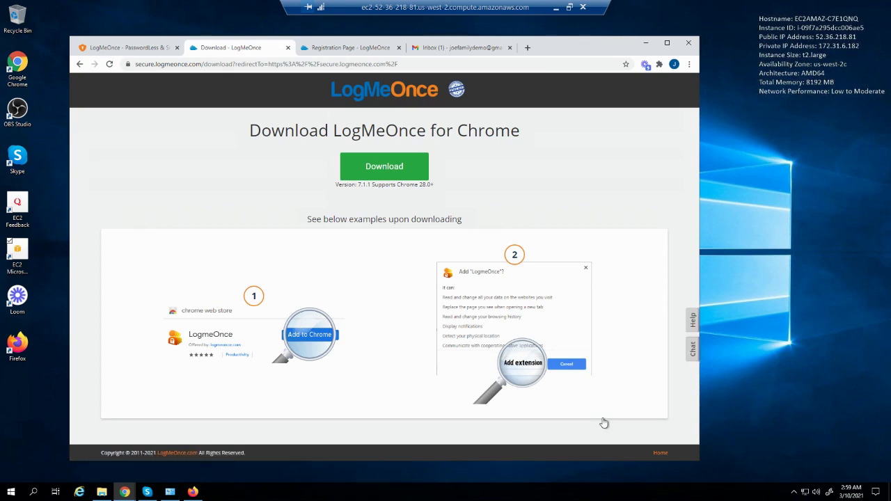
Add the LogMeOnce extension to Chrome from the Web Store and dismiss the added notice
{"action": "left_click", "coordinate": [383, 174]}
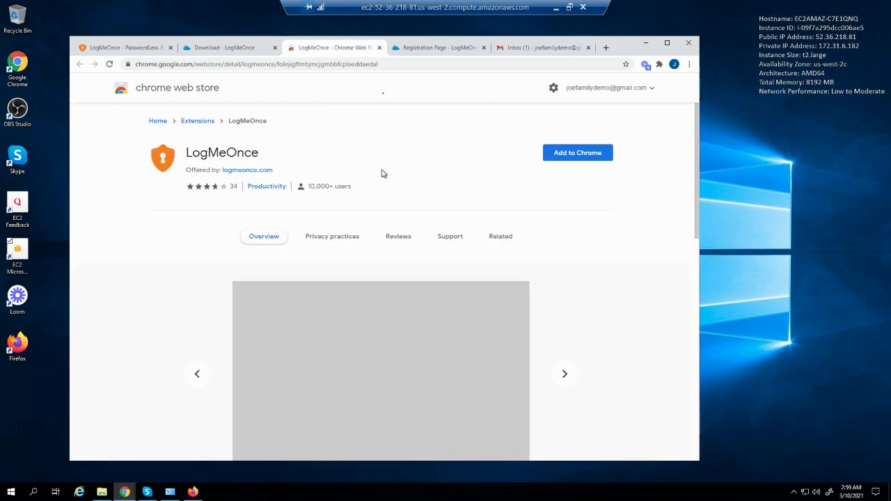
{"action": "left_click", "coordinate": [577, 152]}
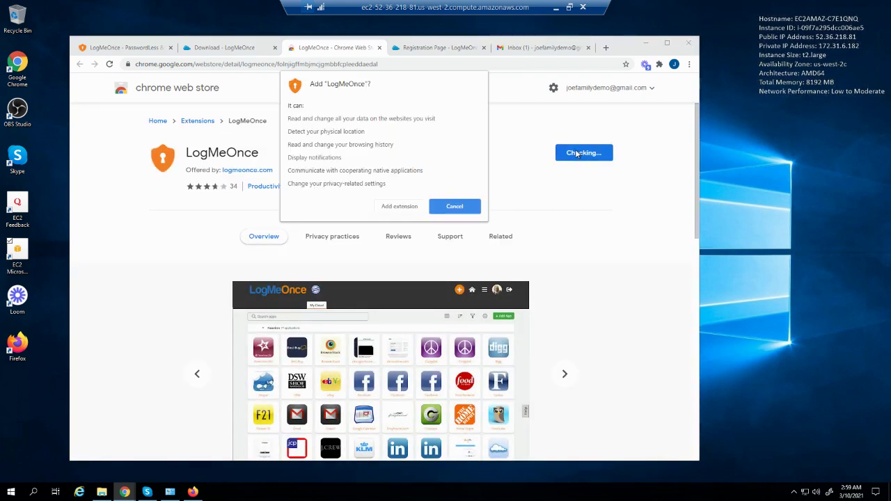
{"action": "left_click", "coordinate": [394, 207]}
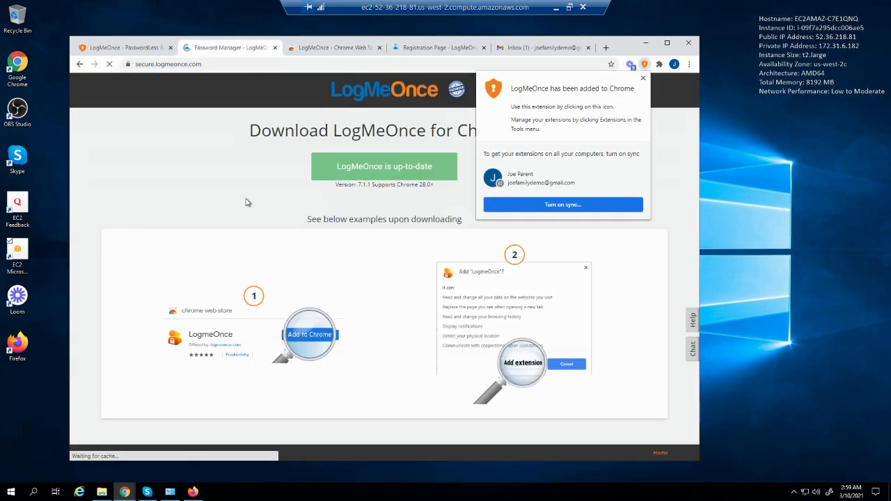
{"action": "left_click", "coordinate": [241, 192]}
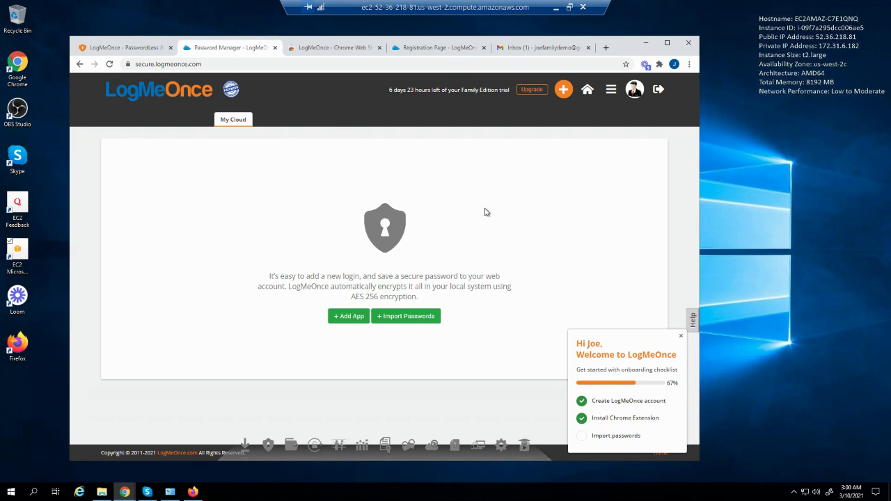
Open the Import passwords link in the onboarding checklist
{"action": "left_click", "coordinate": [616, 437]}
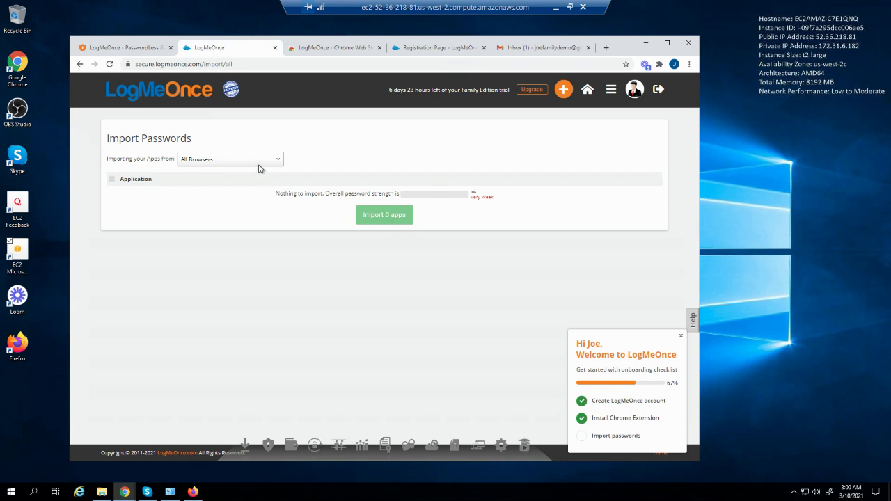
Choose LastPass as the import source, then go back to the home dashboard
{"action": "left_click", "coordinate": [258, 165]}
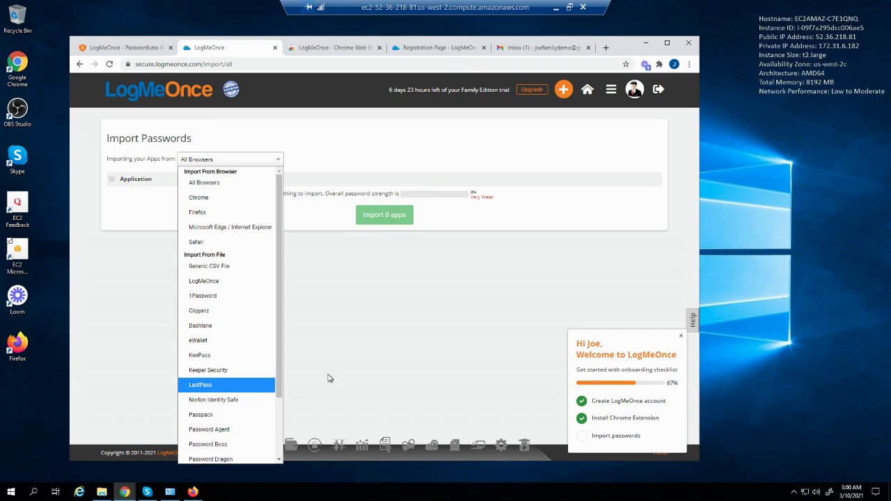
{"action": "left_click", "coordinate": [220, 385]}
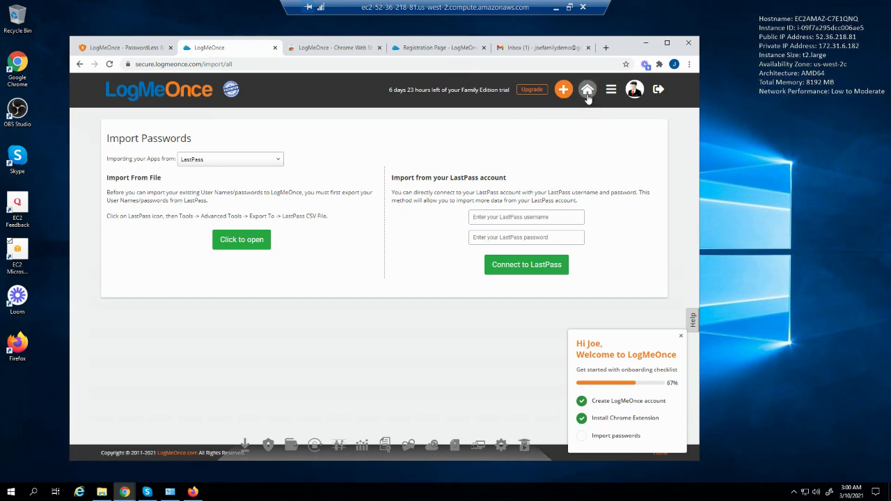
{"action": "left_click", "coordinate": [587, 92]}
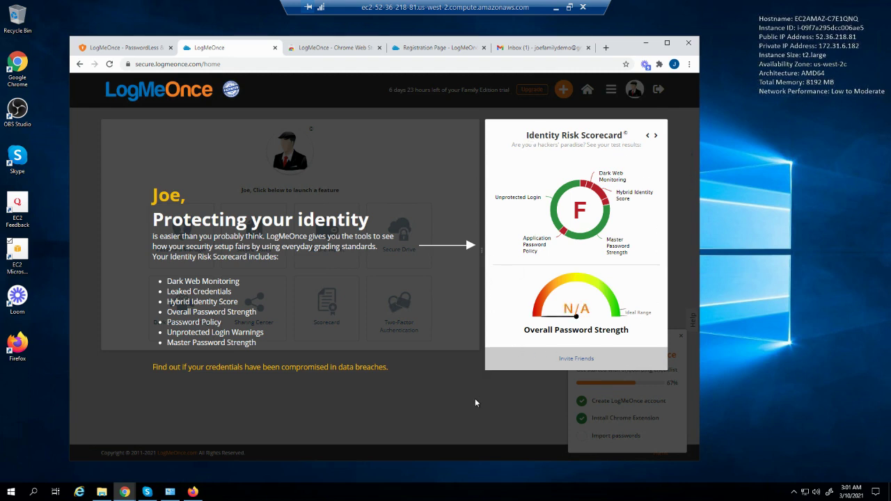
Dismiss the tutorial overlay, open the Password Manager vault, and show its add-item choices
{"action": "left_click", "coordinate": [426, 277]}
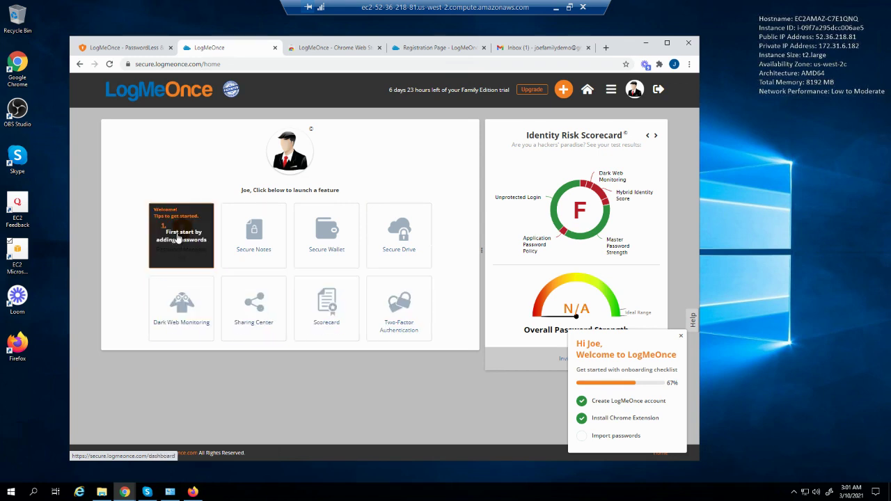
{"action": "left_click", "coordinate": [178, 238]}
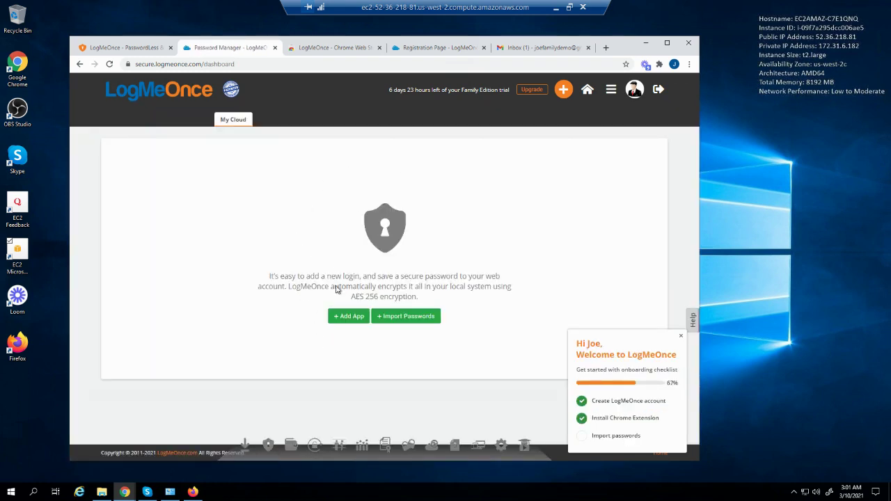
{"action": "left_click", "coordinate": [562, 90]}
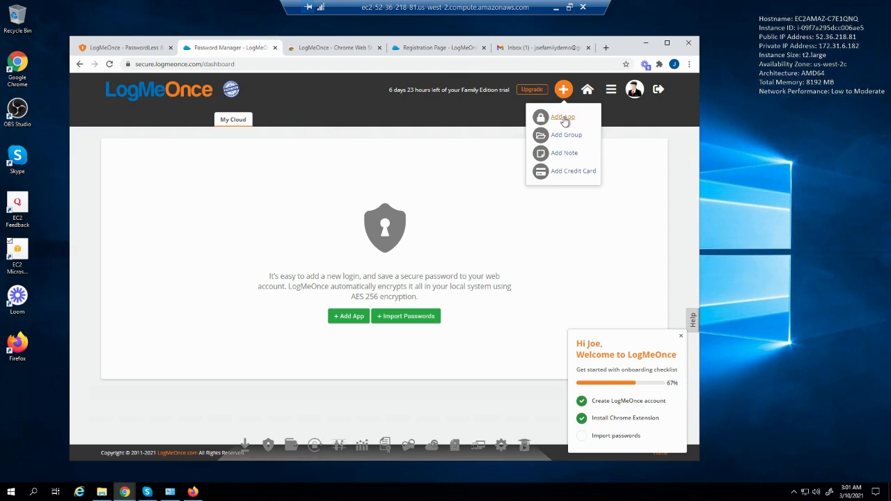
Add a Gmail app login with the demo account's user name and password
{"action": "left_click", "coordinate": [563, 117]}
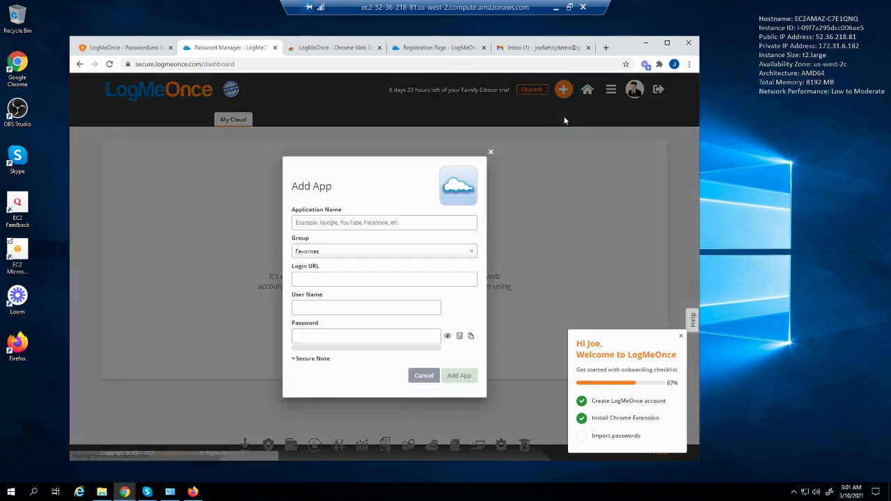
{"action": "left_click", "coordinate": [419, 219]}
{"action": "type", "text": "gmail"}
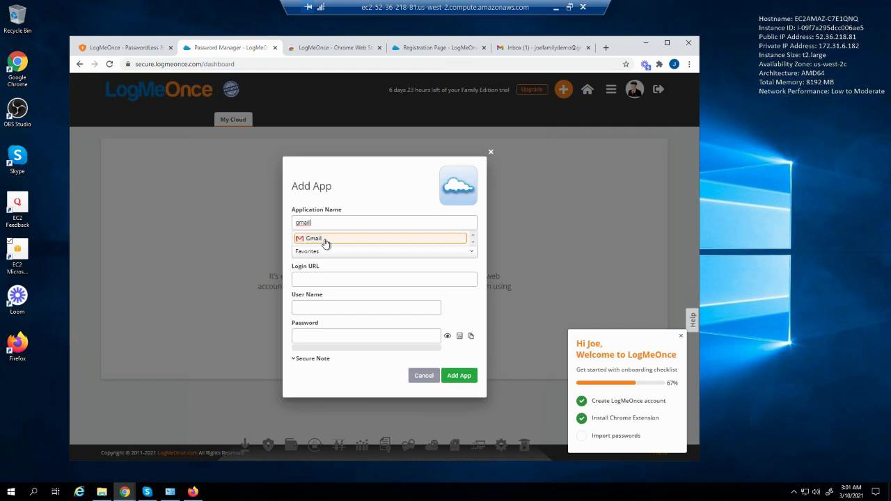
{"action": "left_click", "coordinate": [325, 240]}
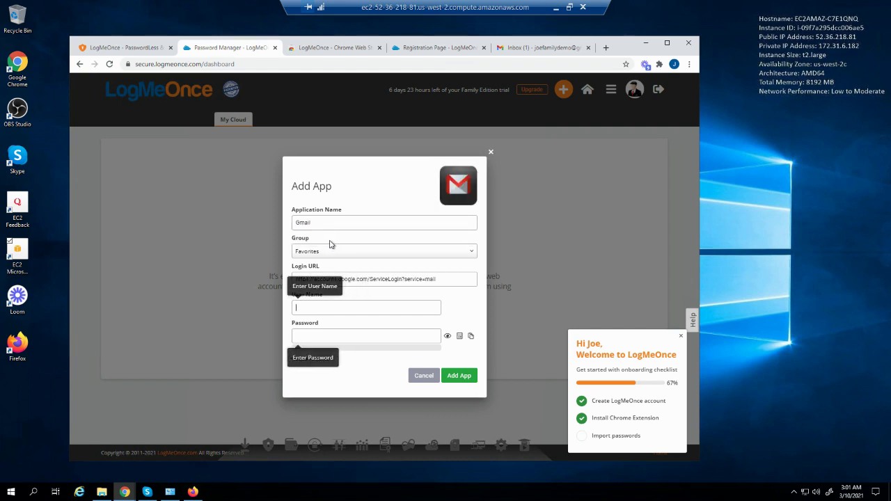
{"action": "left_click", "coordinate": [363, 309]}
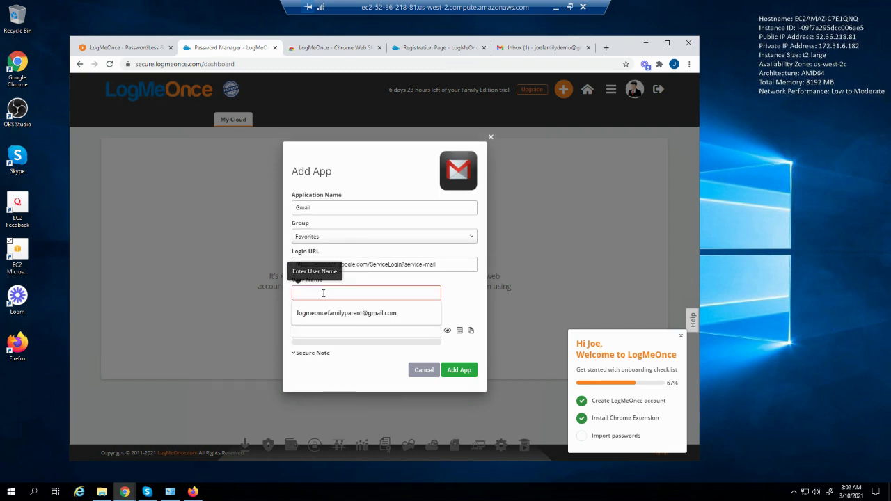
{"action": "key", "text": "ctrl+v"}
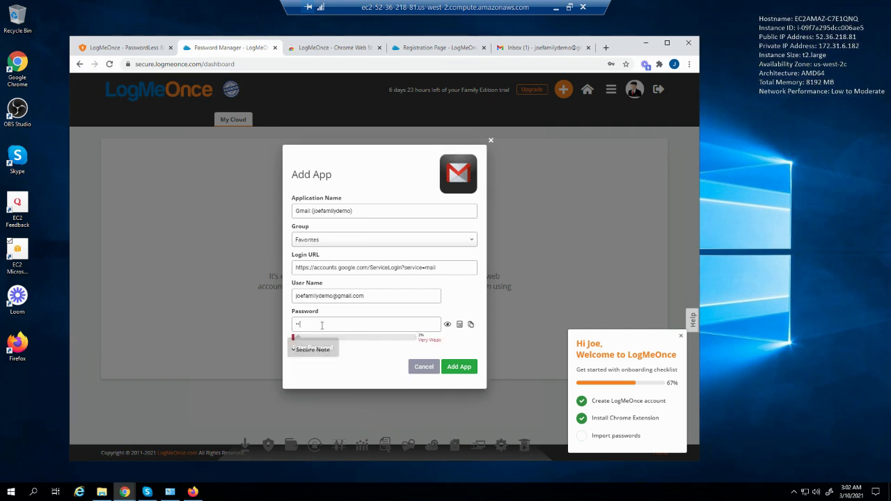
{"action": "type", "text": "***********"}
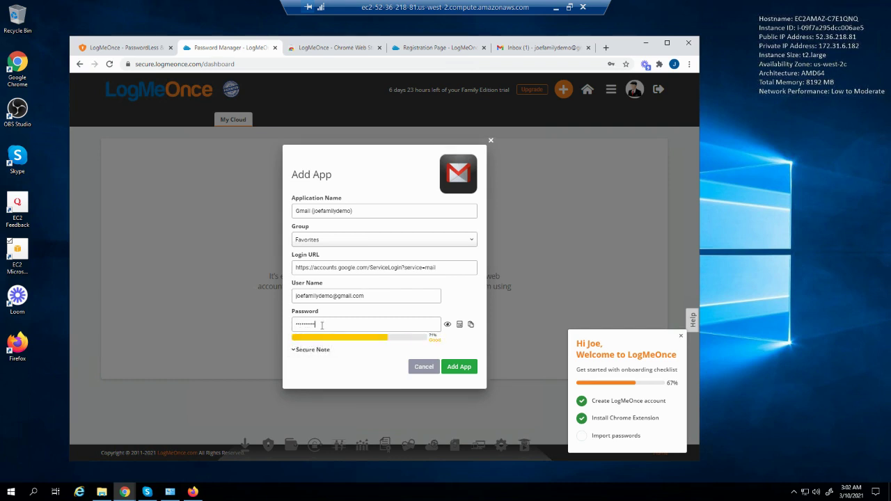
{"action": "left_click", "coordinate": [461, 371]}
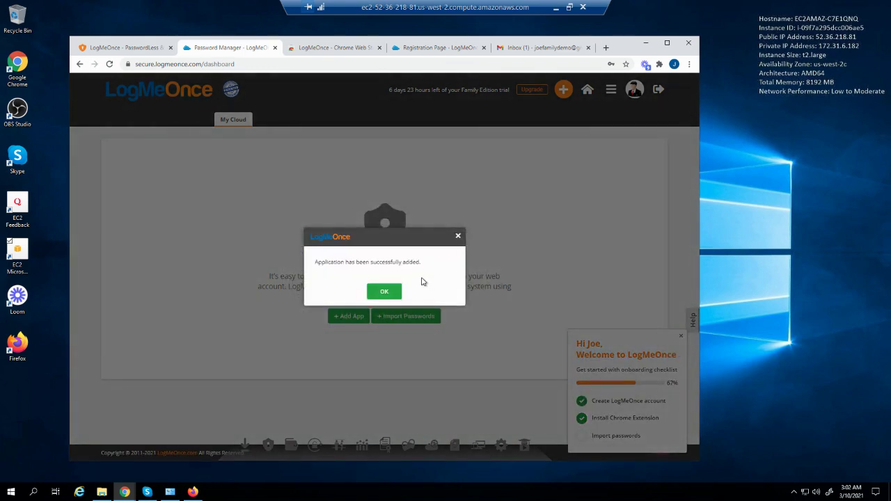
Acknowledge the success message, close the onboarding checklist and reload the vault page
{"action": "left_click", "coordinate": [393, 291]}
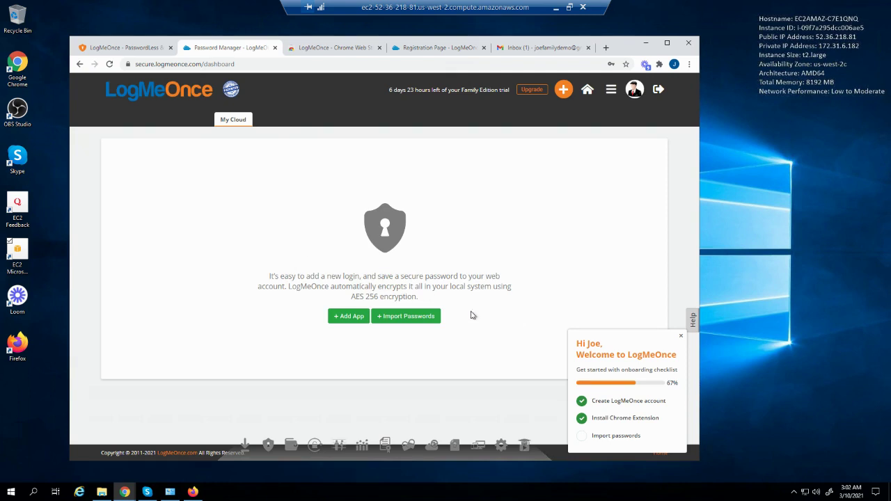
{"action": "left_click", "coordinate": [681, 335]}
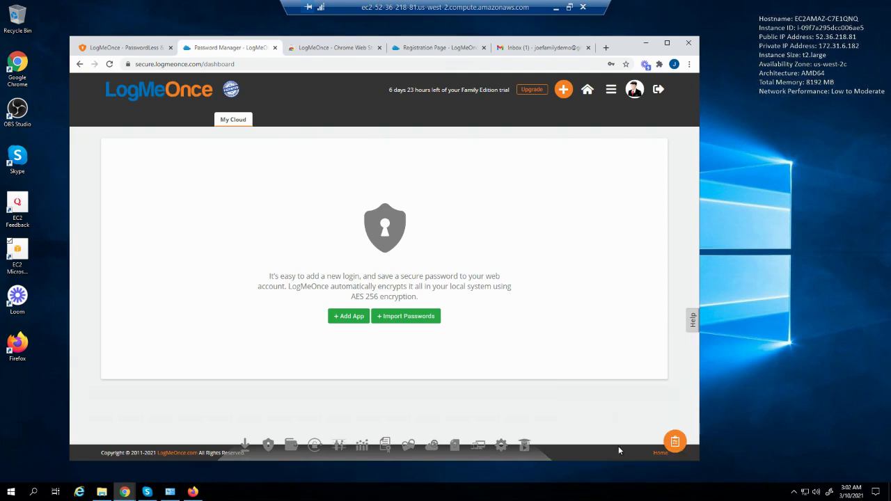
{"action": "left_click", "coordinate": [110, 64]}
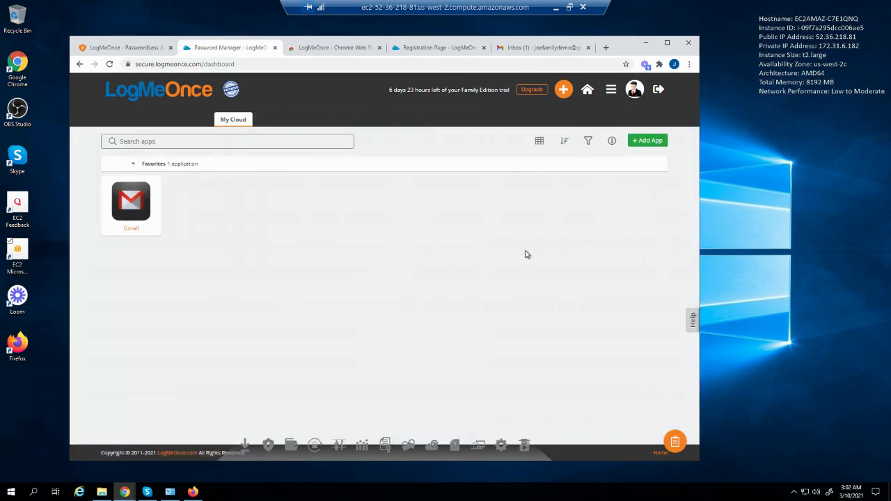
Start a Facebook app login with the demo account's saved e-mail and a password
{"action": "left_click", "coordinate": [564, 94]}
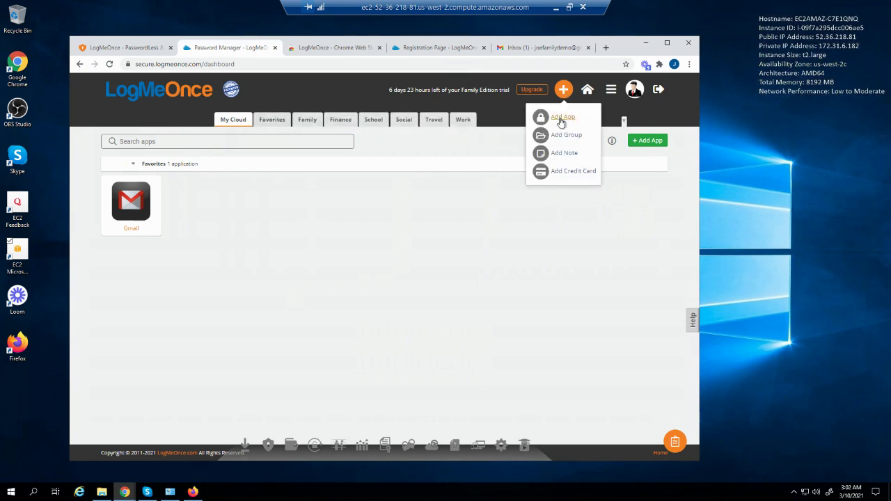
{"action": "left_click", "coordinate": [561, 118]}
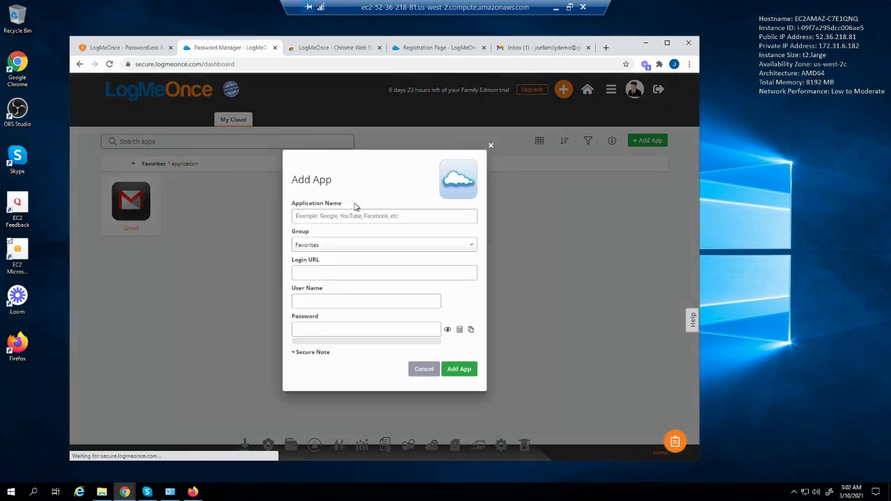
{"action": "type", "text": "Fac"}
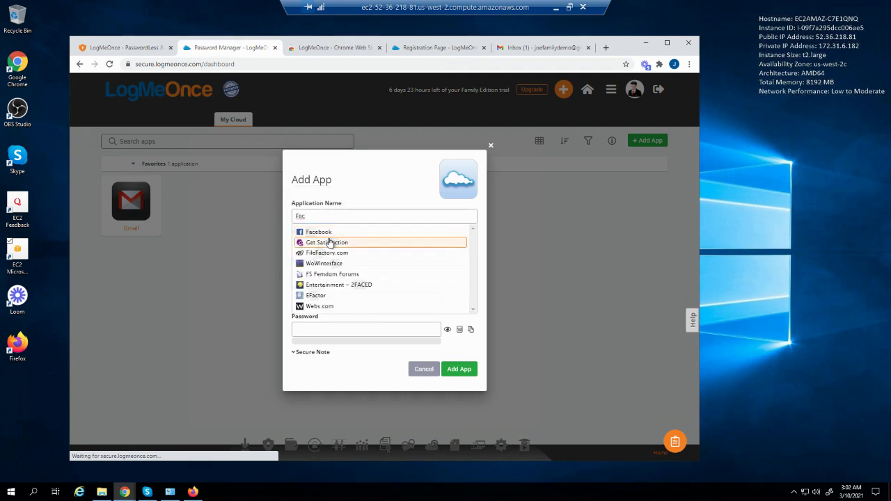
{"action": "left_click", "coordinate": [331, 234]}
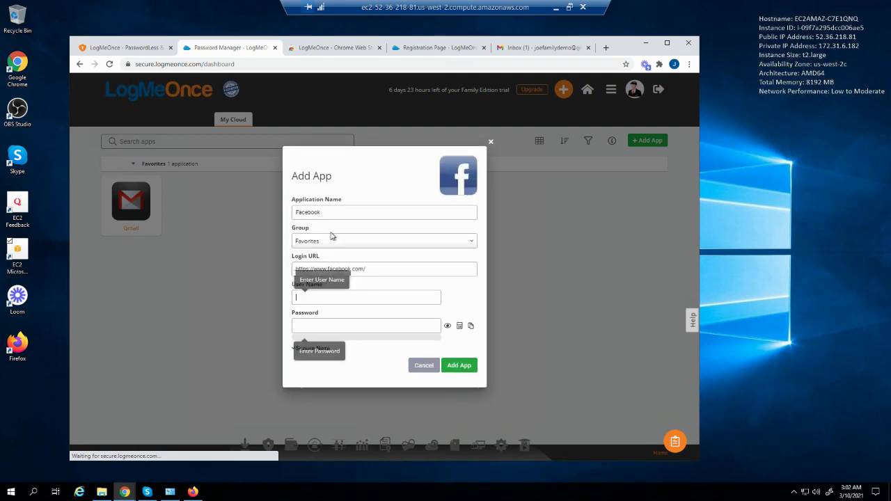
{"action": "left_click", "coordinate": [319, 299]}
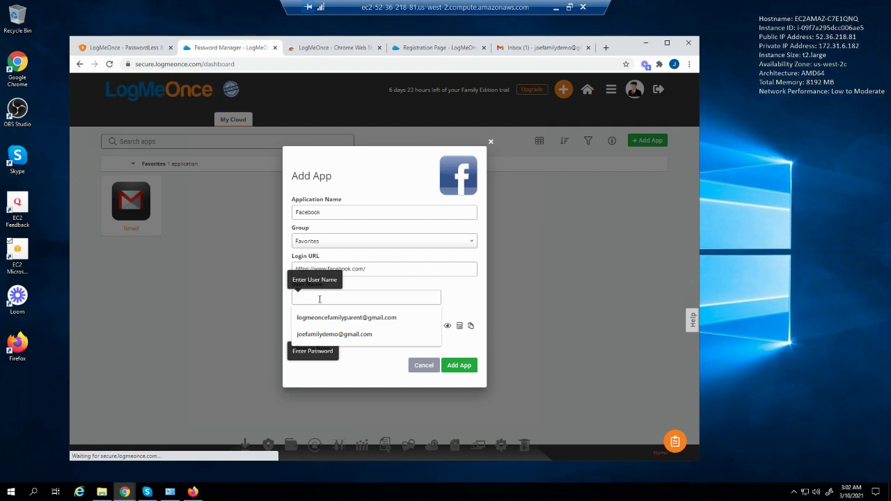
{"action": "left_click", "coordinate": [334, 334]}
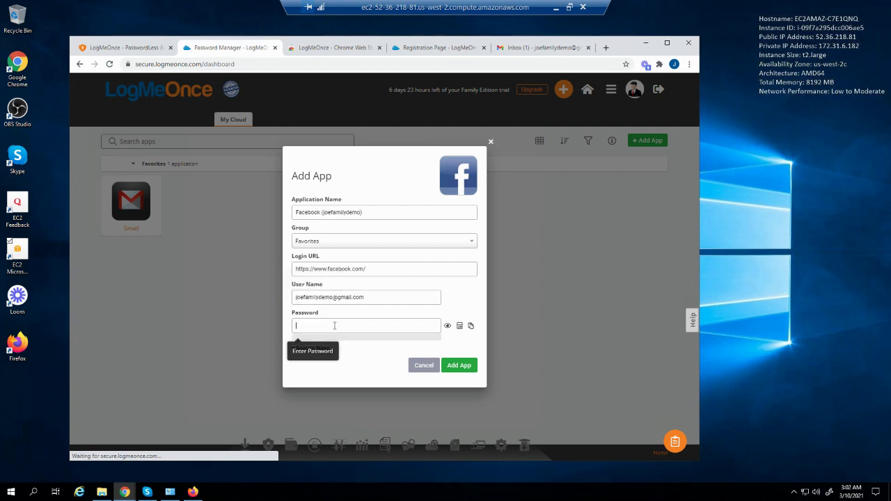
{"action": "type", "text": "••••••••"}
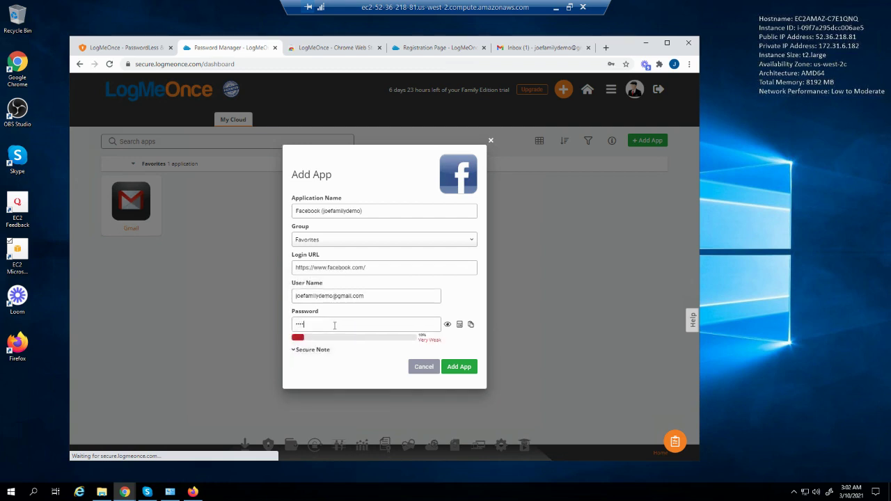
{"action": "type", "text": "•••"}
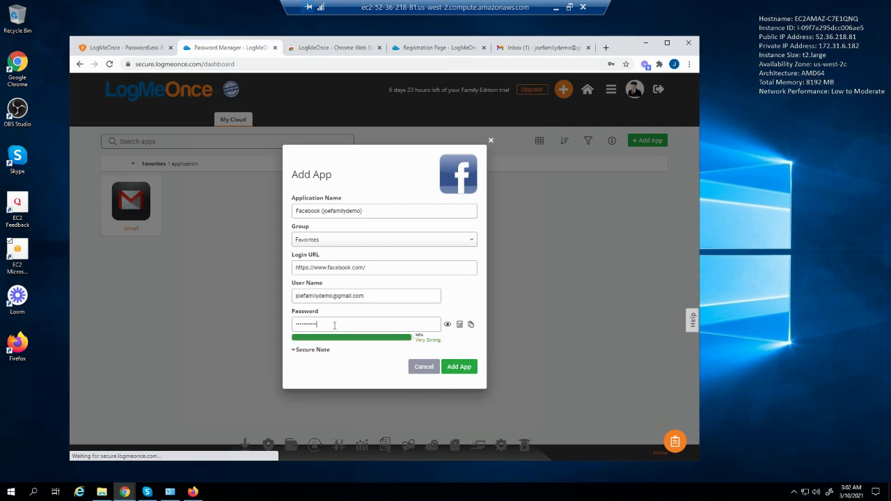
Add the secure note 'My forgot password is: Security Answer for' and save the Facebook login
{"action": "left_click", "coordinate": [296, 353]}
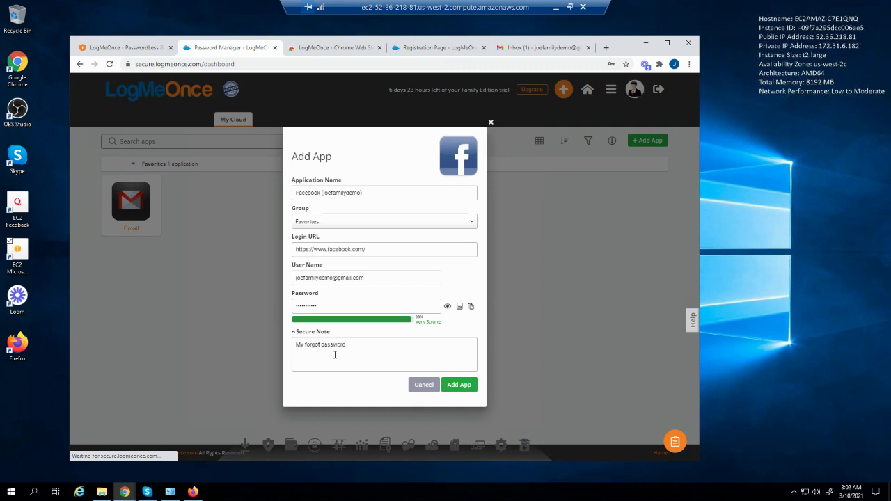
{"action": "type", "text": "My forgot password is: Sec"}
{"action": "type", "text": "urity Answer for FaceBook is:"}
{"action": "left_click", "coordinate": [459, 386]}
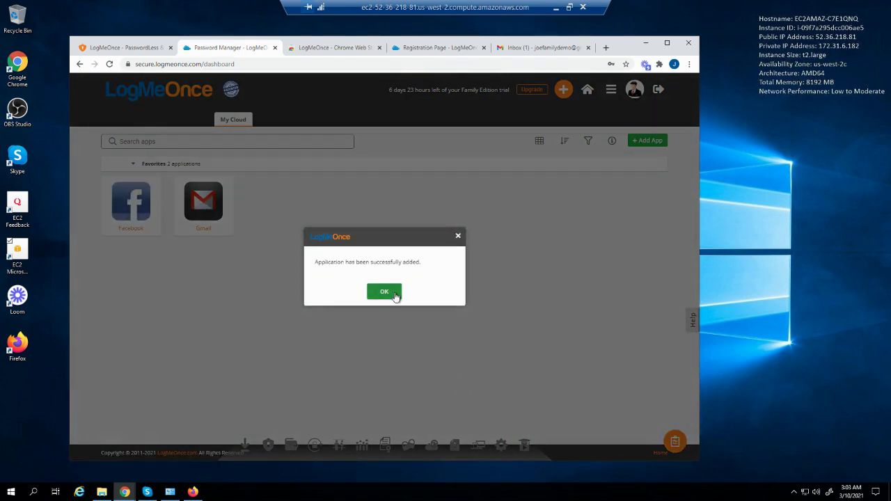
{"action": "left_click", "coordinate": [394, 296]}
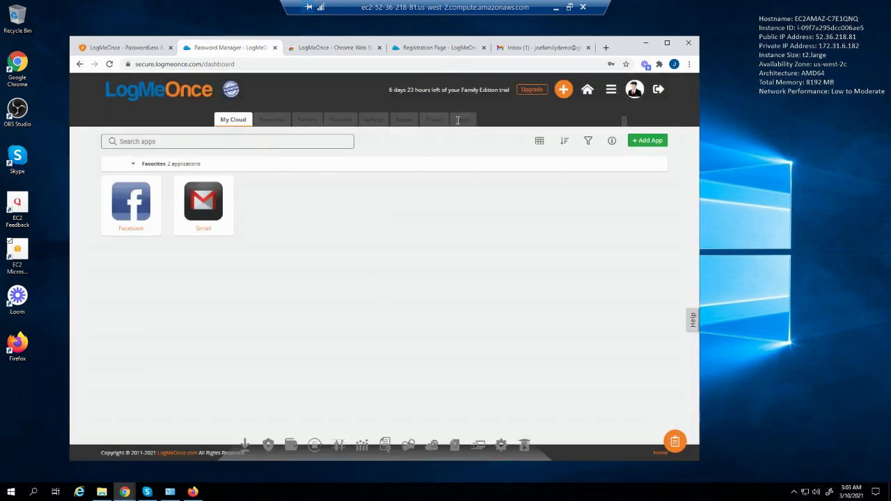
Start an eBay app login with the saved account user name filled in
{"action": "left_click", "coordinate": [562, 92]}
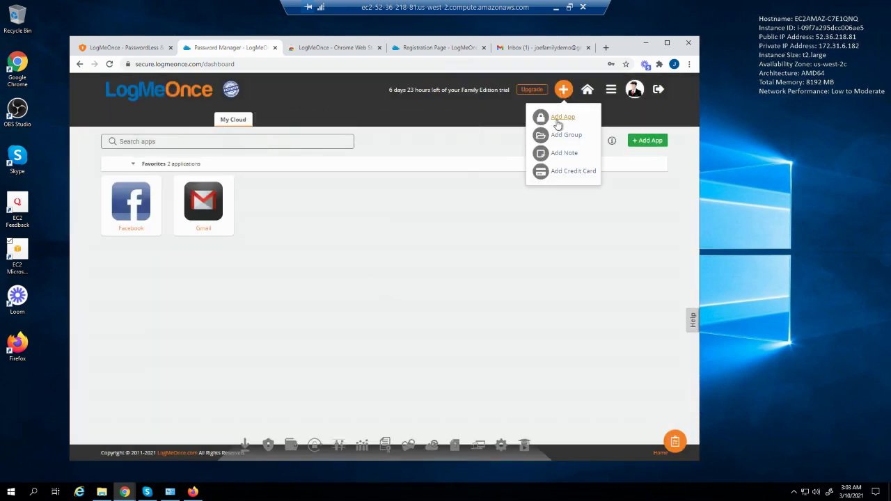
{"action": "left_click", "coordinate": [561, 117]}
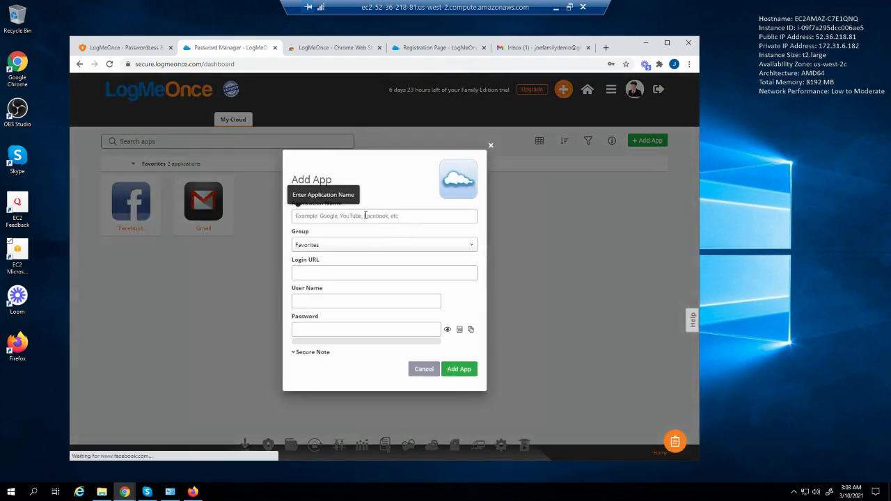
{"action": "type", "text": "eba"}
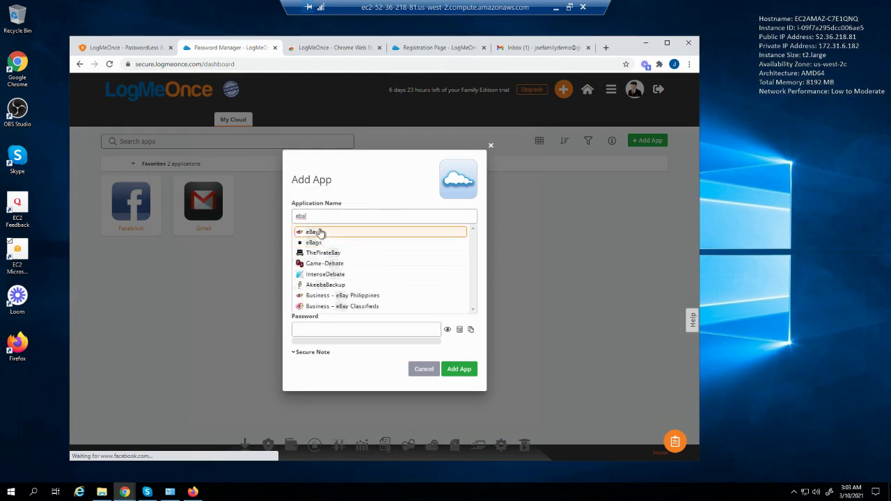
{"action": "left_click", "coordinate": [314, 232]}
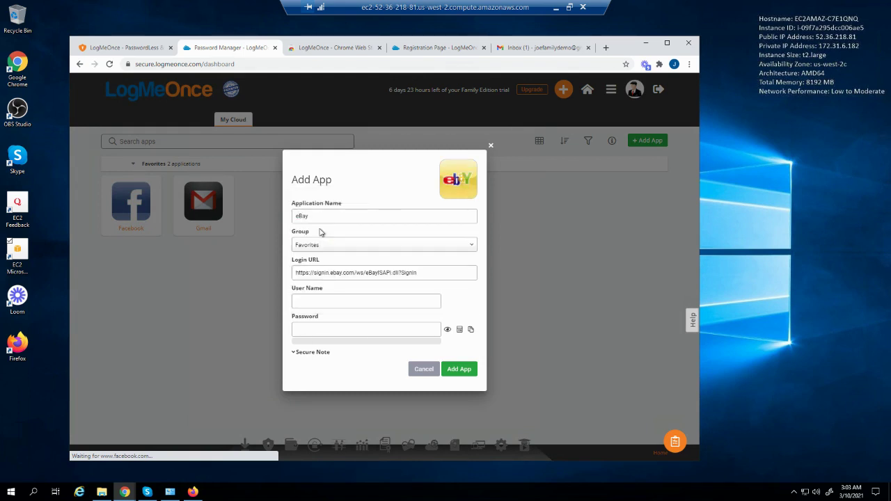
{"action": "left_click", "coordinate": [330, 302]}
{"action": "key", "text": "ctrl+v"}
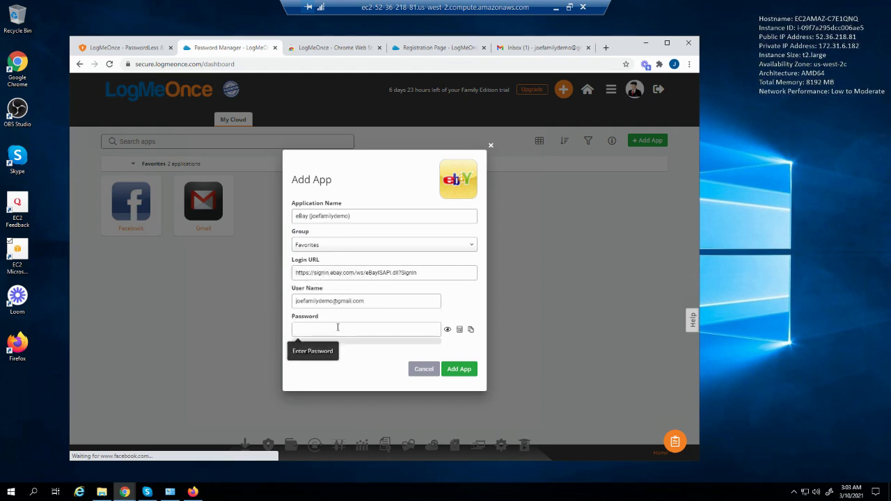
Enter the eBay password, replacing a mistyped one, and save the login
{"action": "type", "text": "*******"}
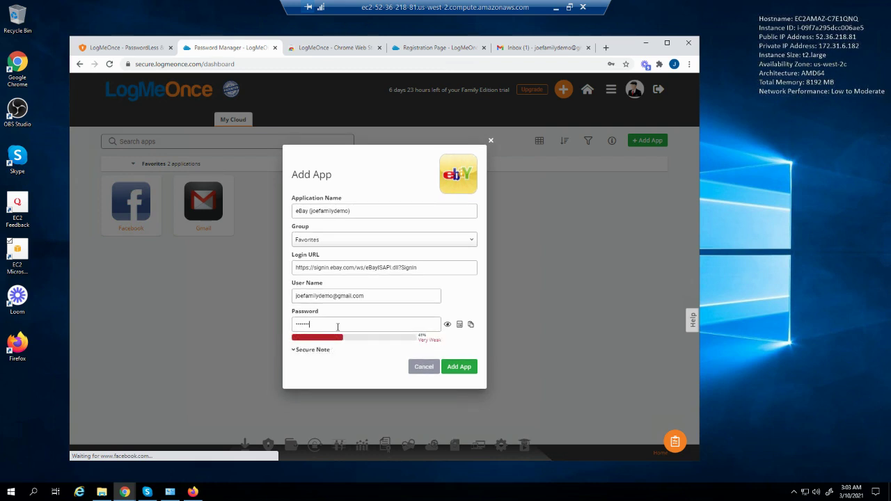
{"action": "key", "text": "ctrl+a"}
{"action": "key", "text": "BackSpace"}
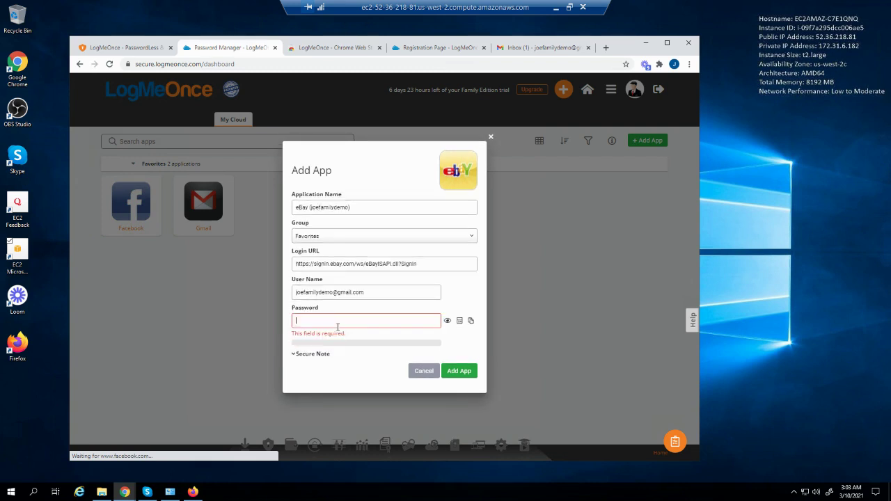
{"action": "type", "text": "******"}
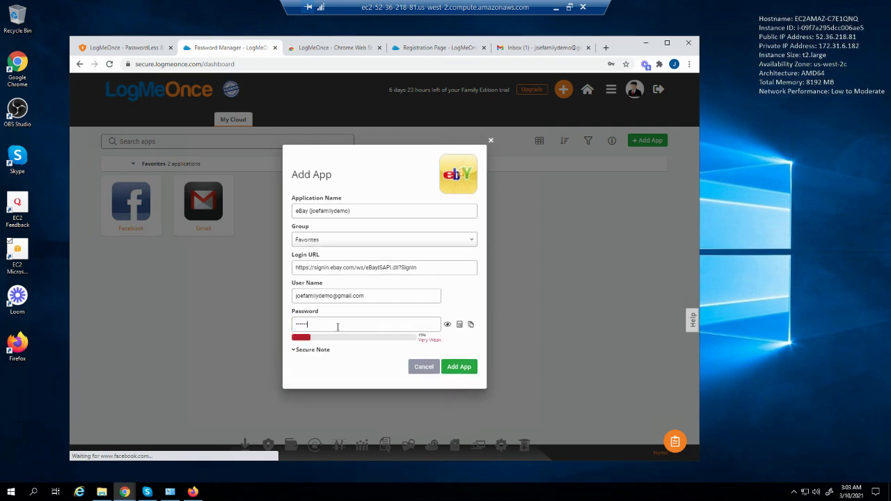
{"action": "type", "text": "****"}
{"action": "left_click", "coordinate": [470, 369]}
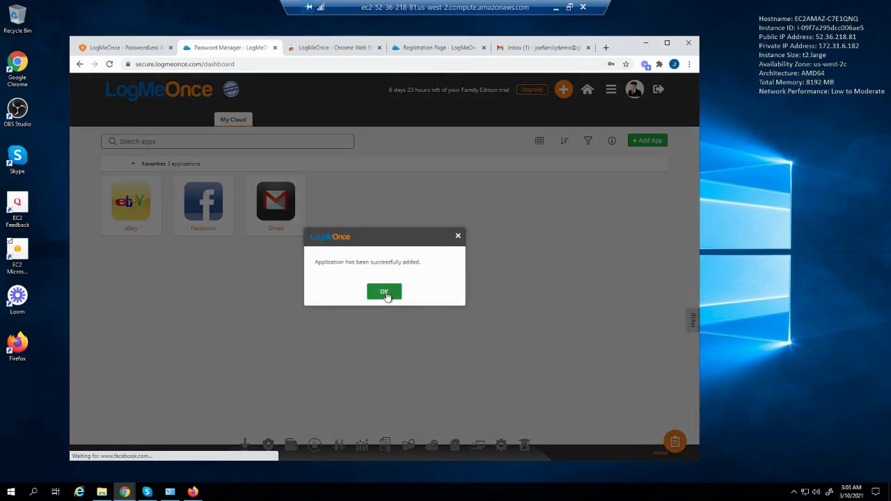
{"action": "left_click", "coordinate": [386, 293]}
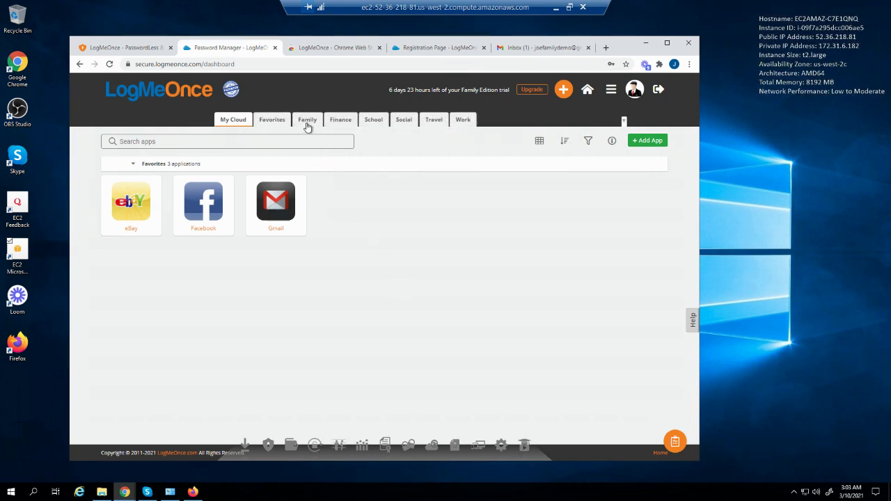
Create a new app group named 'Travel' from the add menu
{"action": "right_click", "coordinate": [428, 121]}
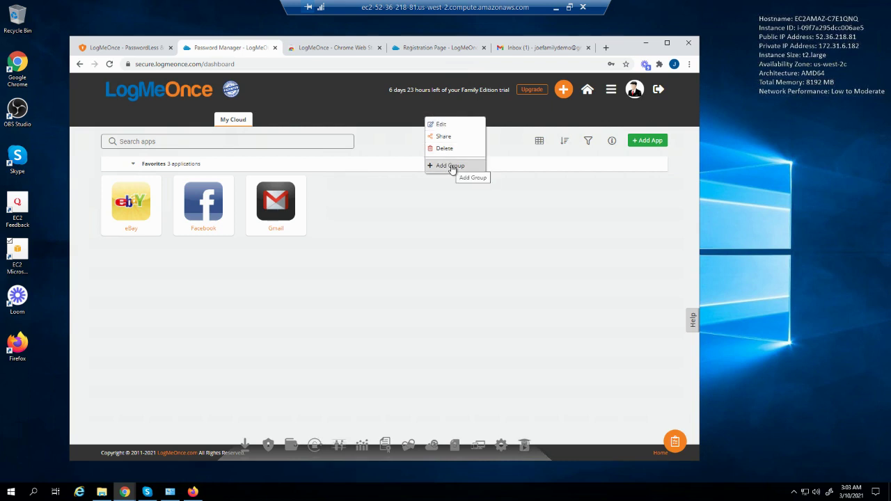
{"action": "left_click", "coordinate": [563, 89]}
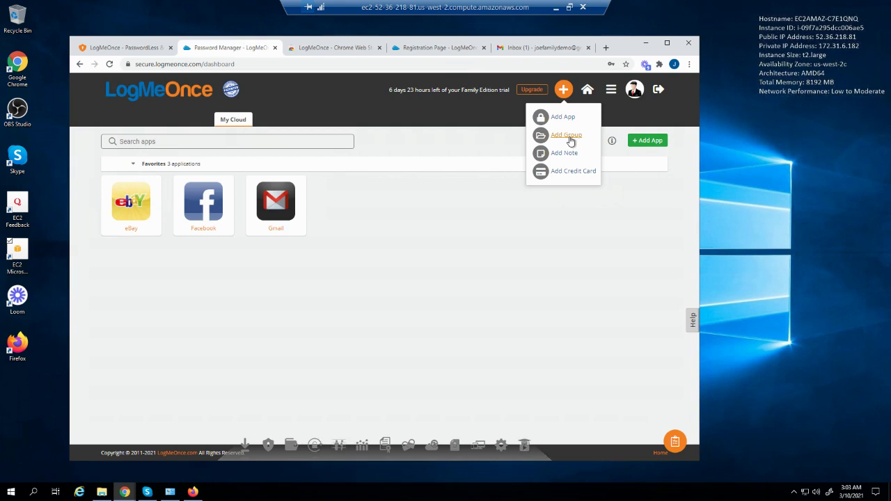
{"action": "left_click", "coordinate": [566, 135]}
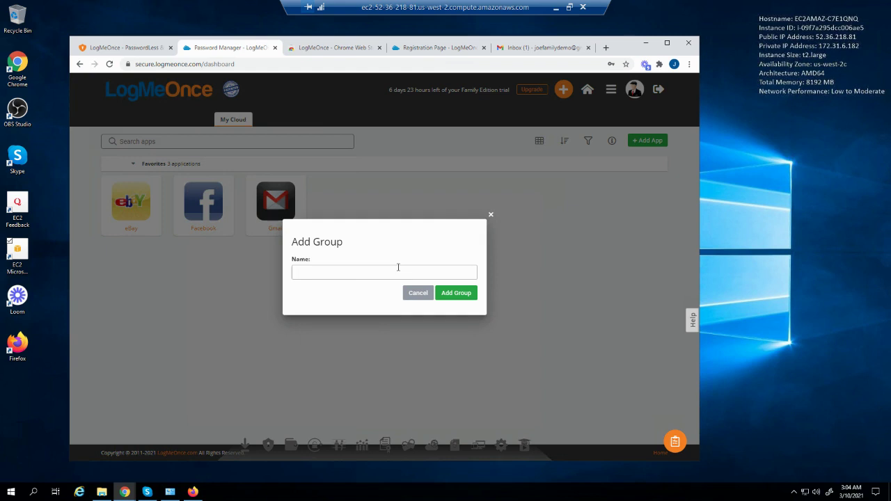
{"action": "type", "text": "Travel"}
{"action": "left_click", "coordinate": [470, 294]}
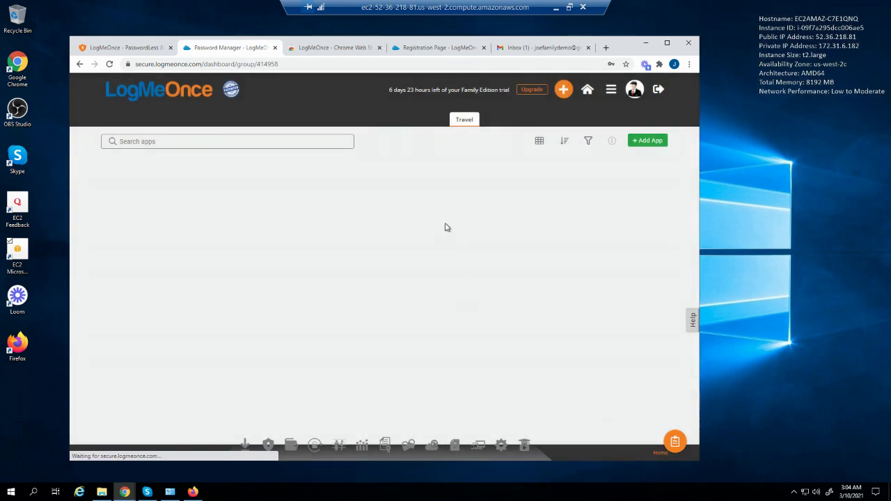
Rename the new Travel group to 'Airport' and save the change
{"action": "left_click", "coordinate": [460, 121]}
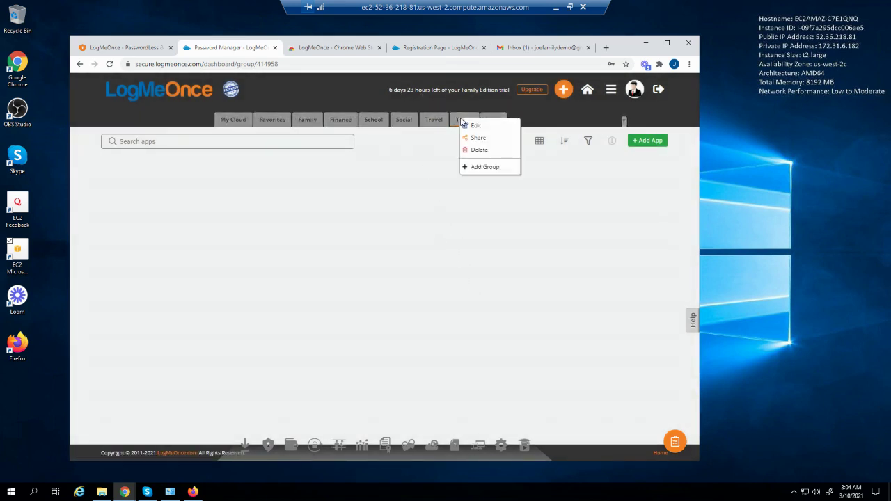
{"action": "left_click", "coordinate": [478, 126]}
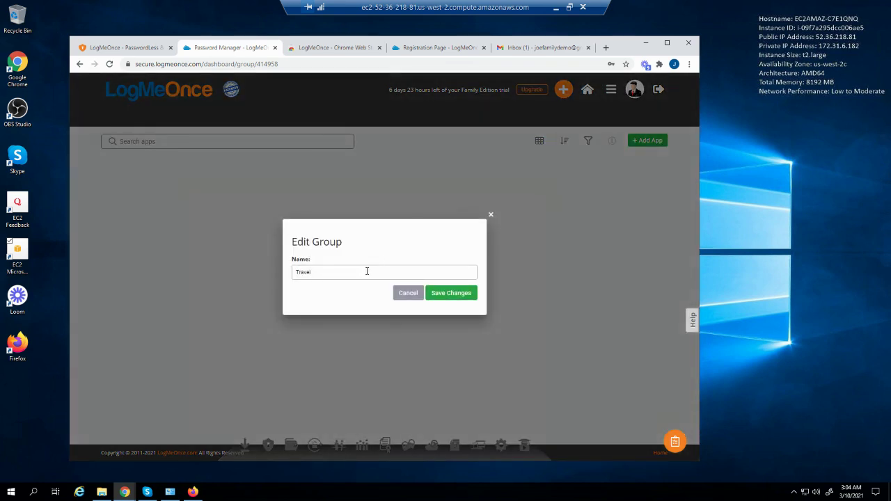
{"action": "left_click_drag", "start_coordinate": [367, 271], "coordinate": [286, 276]}
{"action": "key", "text": "Right"}
{"action": "key", "text": "BackSpace"}
{"action": "key", "text": "BackSpace"}
{"action": "key", "text": "BackSpace"}
{"action": "left_click", "coordinate": [449, 297]}
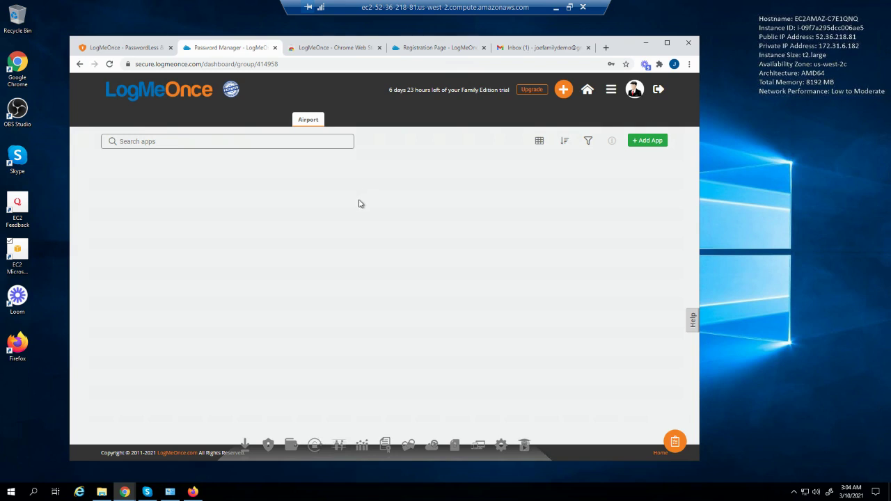
Return to the My Cloud overview showing eBay, Facebook and Gmail
{"action": "mouse_move", "coordinate": [306, 123]}
{"action": "mouse_move", "coordinate": [234, 122]}
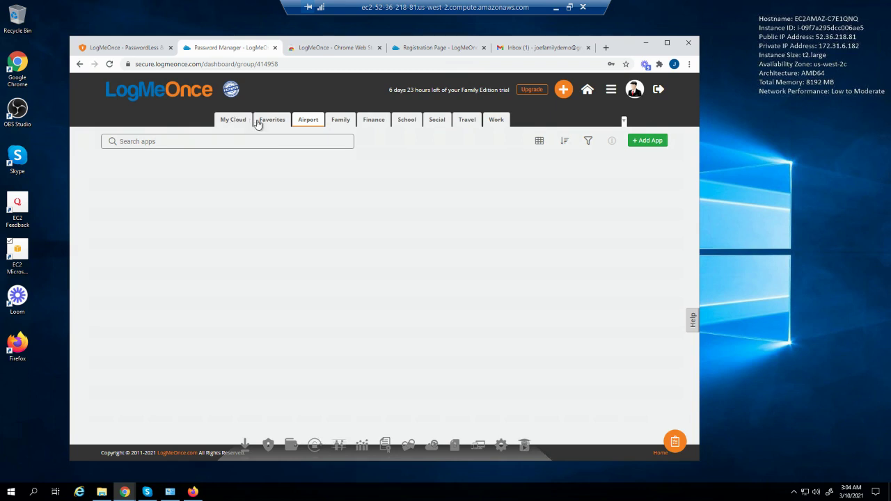
{"action": "double_click", "coordinate": [240, 120]}
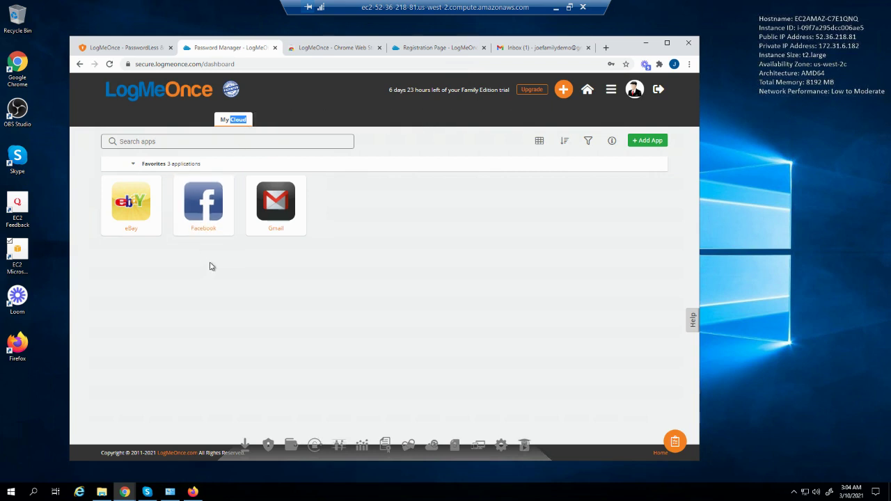
Add a United Airlines app login with the saved account user name and a password
{"action": "left_click", "coordinate": [563, 89]}
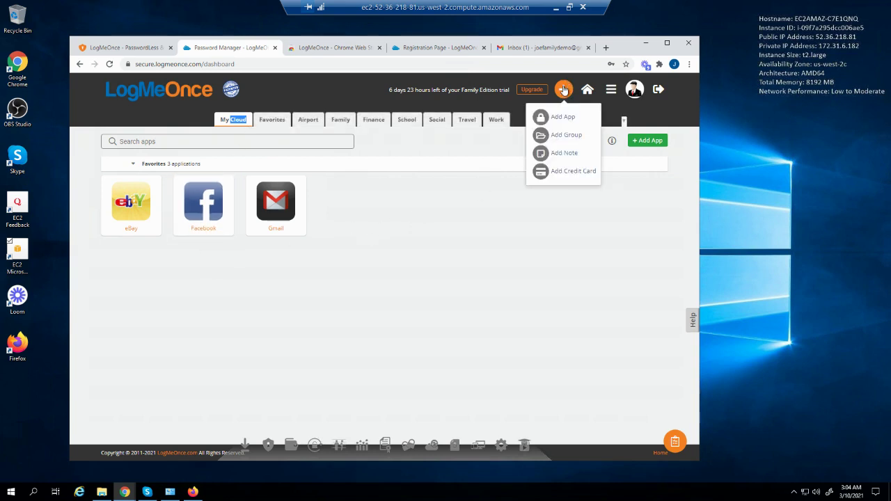
{"action": "left_click", "coordinate": [567, 122]}
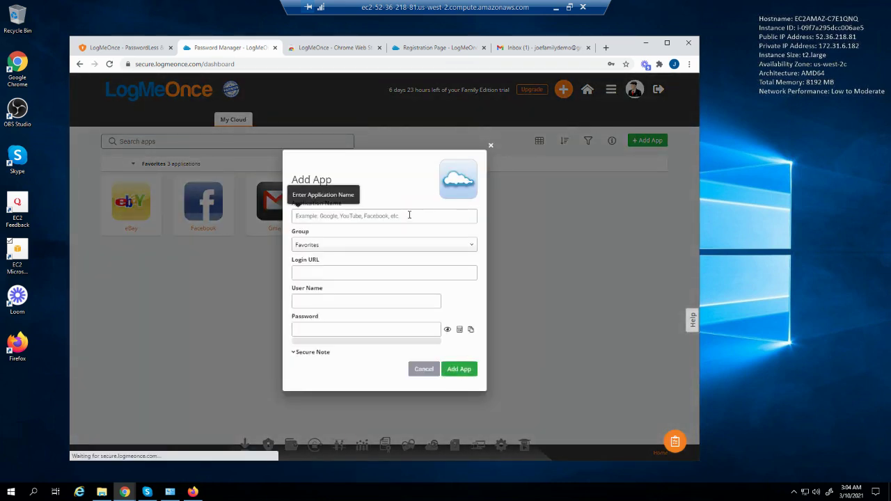
{"action": "type", "text": "un"}
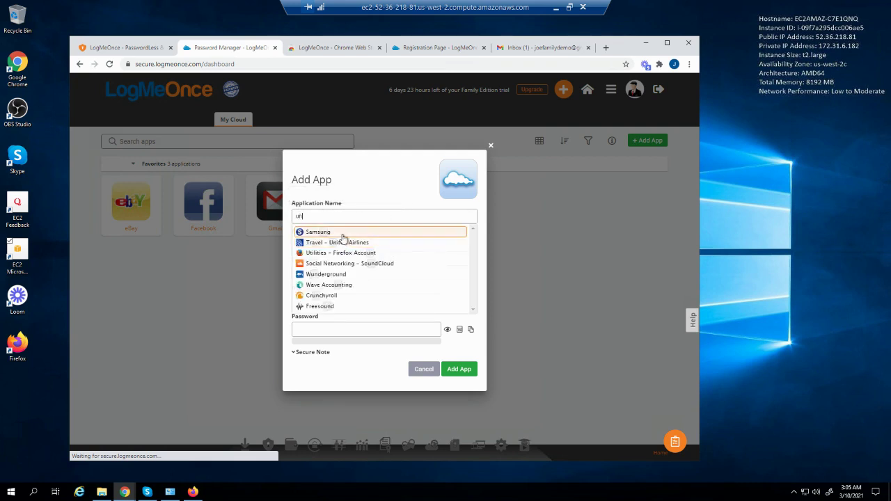
{"action": "left_click", "coordinate": [376, 243]}
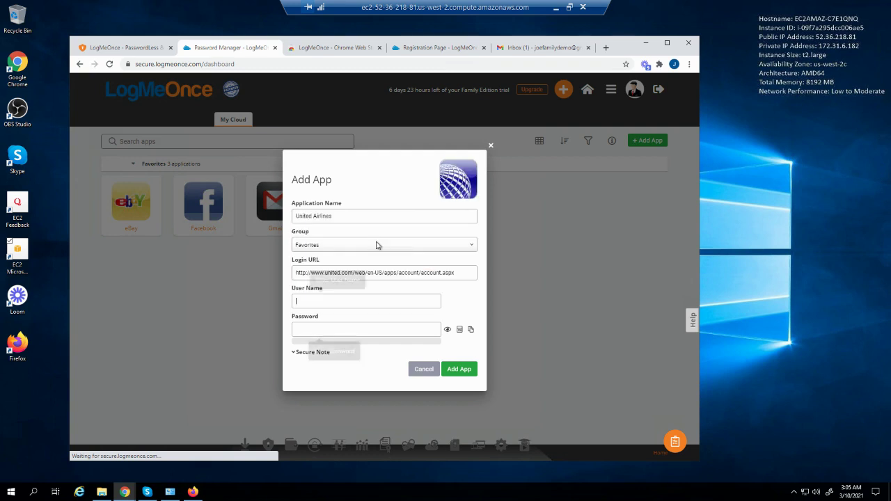
{"action": "left_click", "coordinate": [356, 304]}
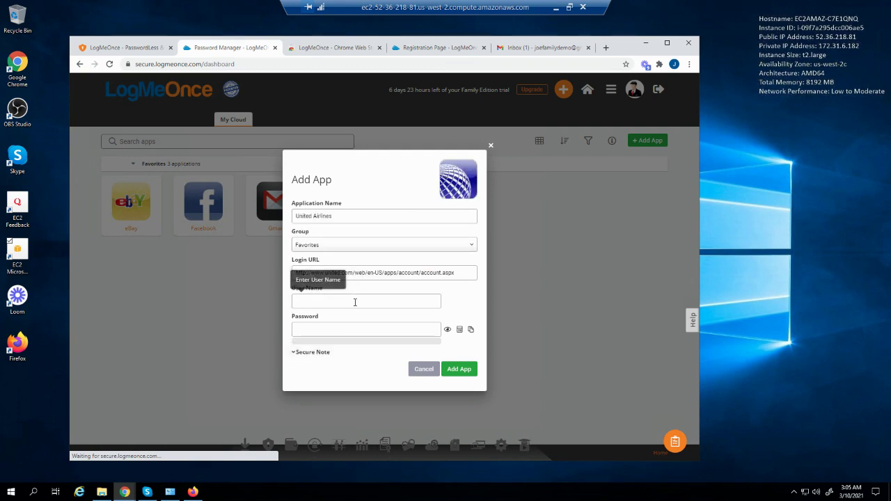
{"action": "key", "text": "ctrl+v"}
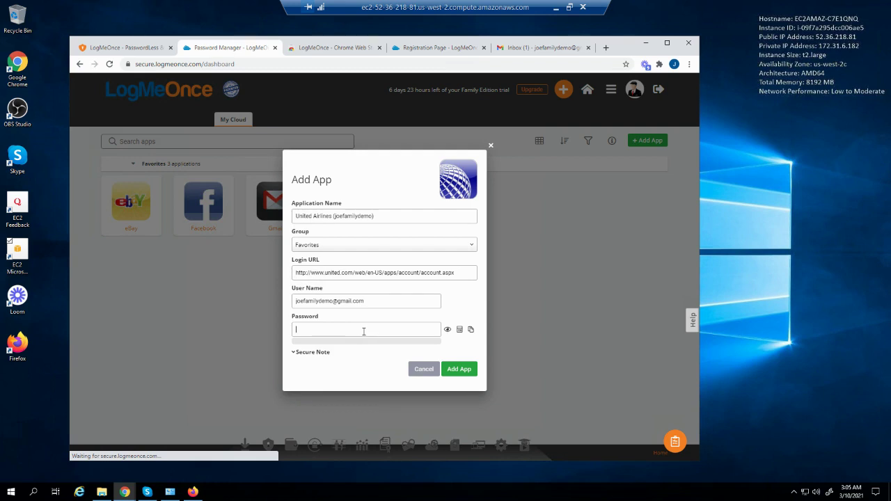
{"action": "type", "text": "•••••••••"}
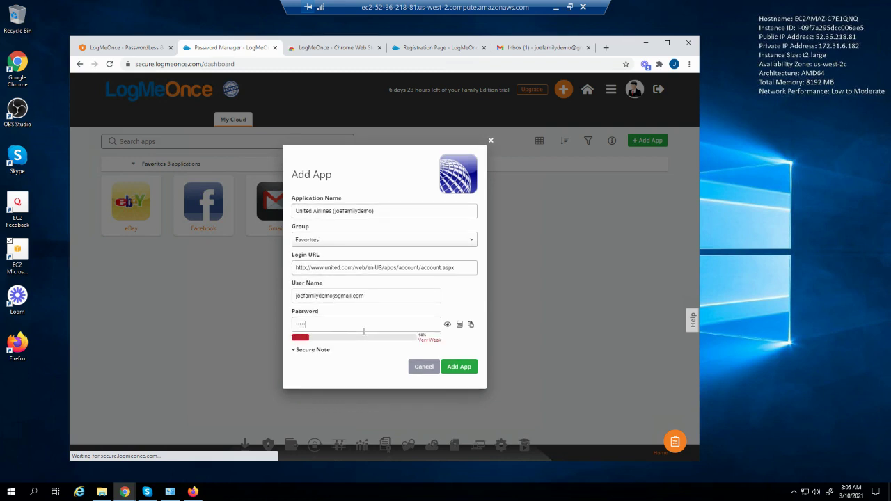
{"action": "type", "text": "•••"}
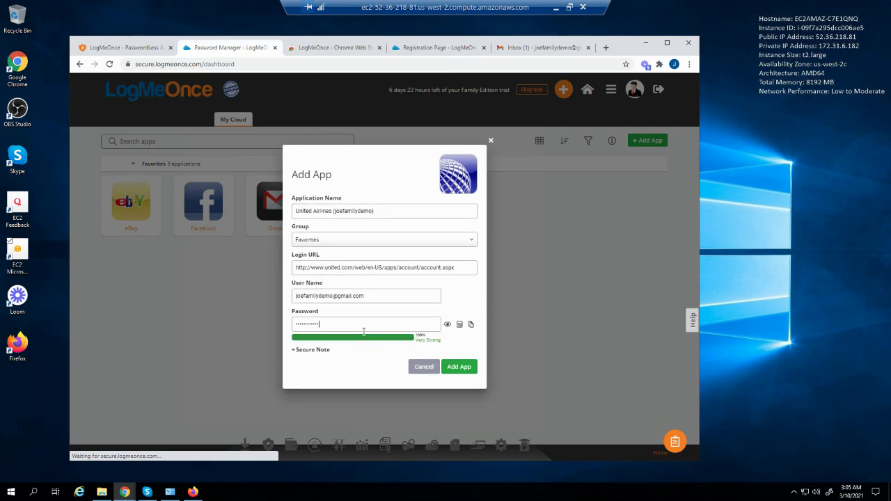
{"action": "left_click", "coordinate": [458, 367]}
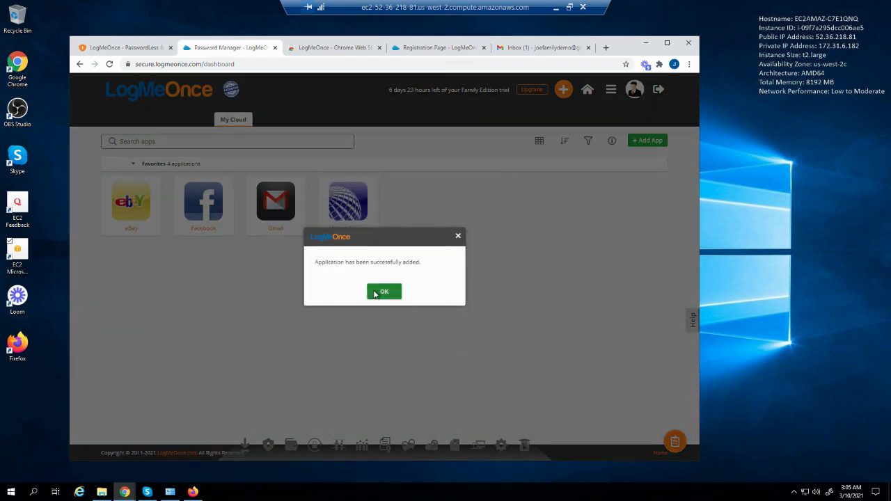
Move United Airlines into the Airport group and show that group's apps
{"action": "left_click", "coordinate": [378, 295]}
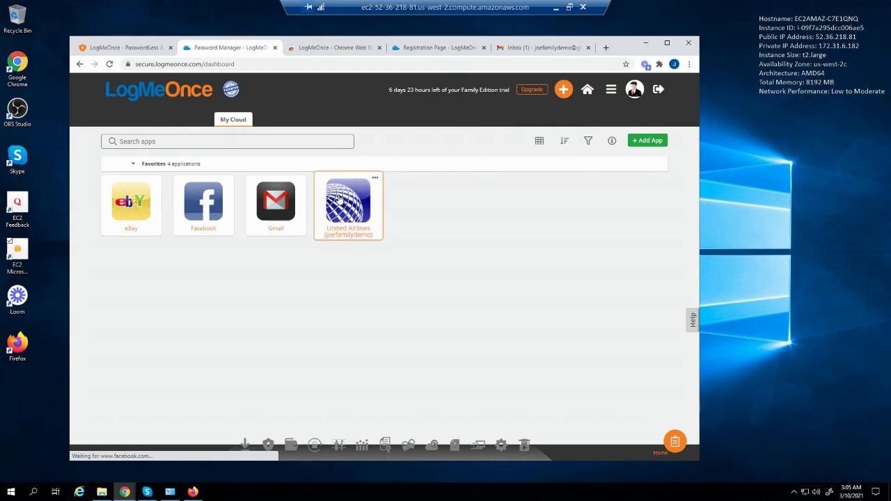
{"action": "left_click_drag", "start_coordinate": [339, 198], "coordinate": [308, 126]}
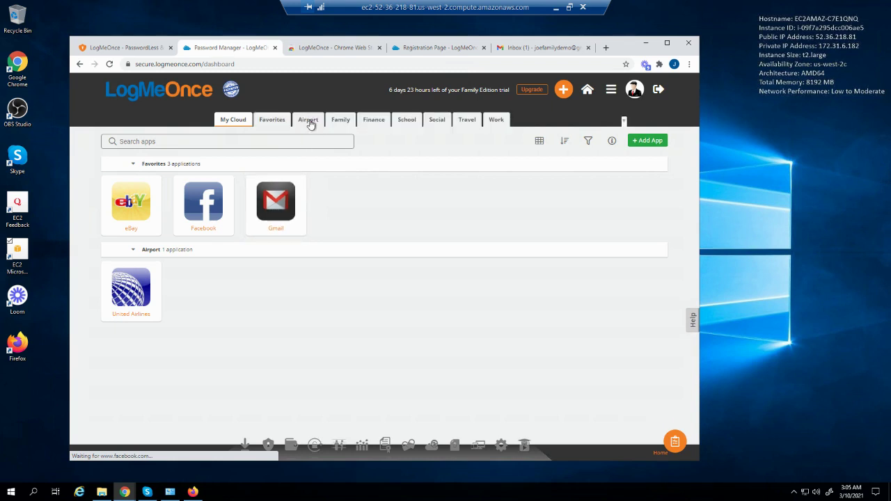
{"action": "left_click", "coordinate": [308, 120]}
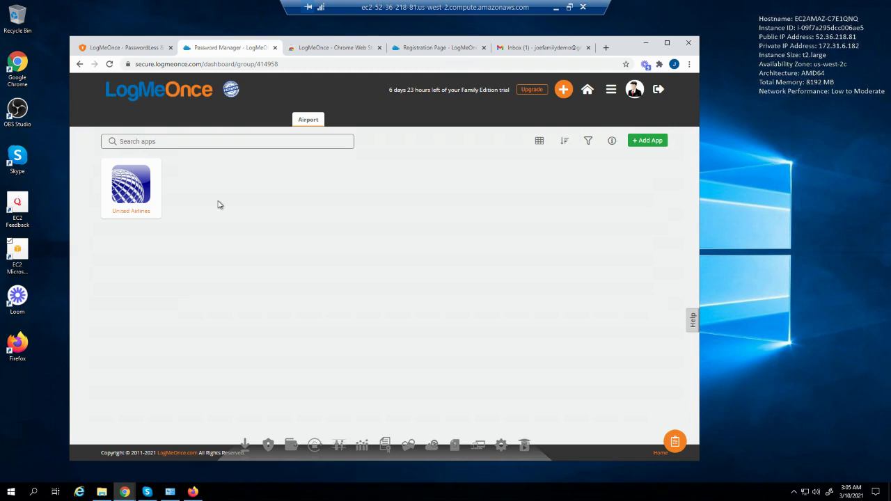
Start a new secure note filed under the Appliance Passwords category
{"action": "mouse_move", "coordinate": [292, 125]}
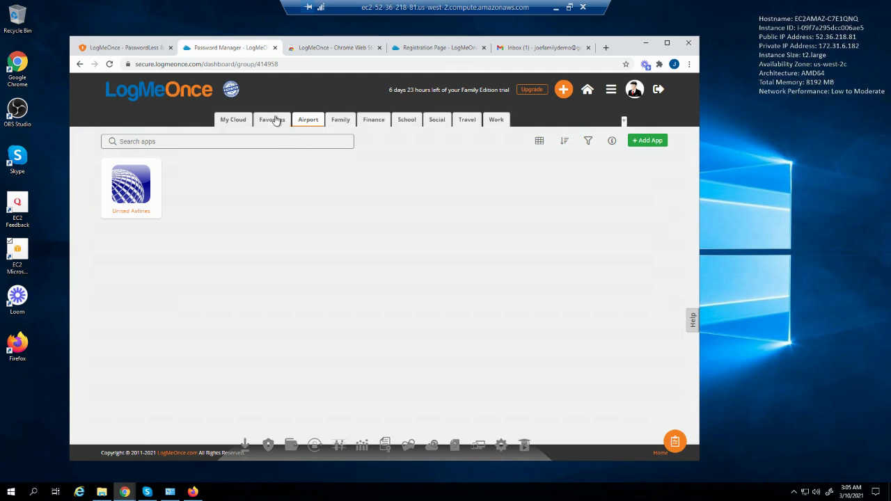
{"action": "left_click", "coordinate": [563, 89]}
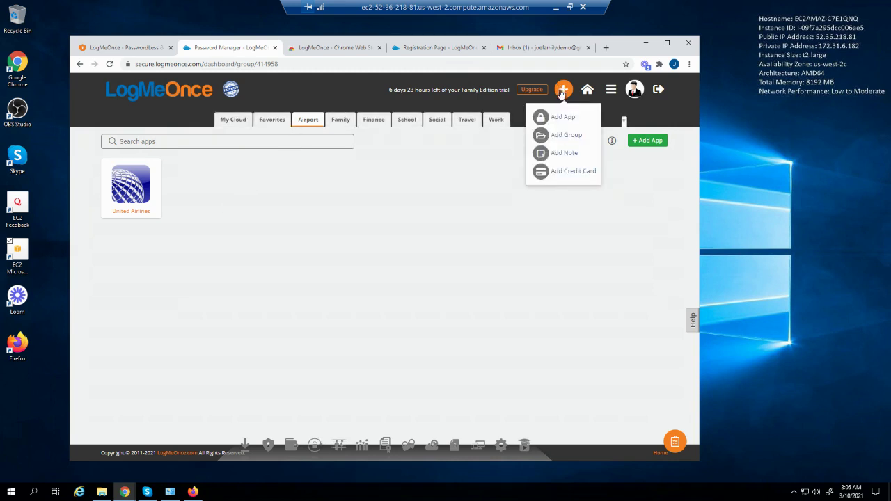
{"action": "left_click", "coordinate": [562, 153]}
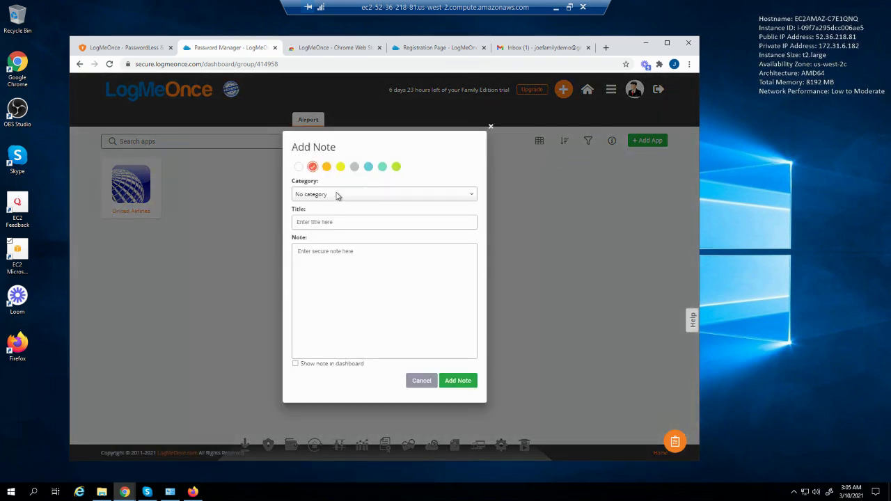
{"action": "left_click", "coordinate": [337, 196]}
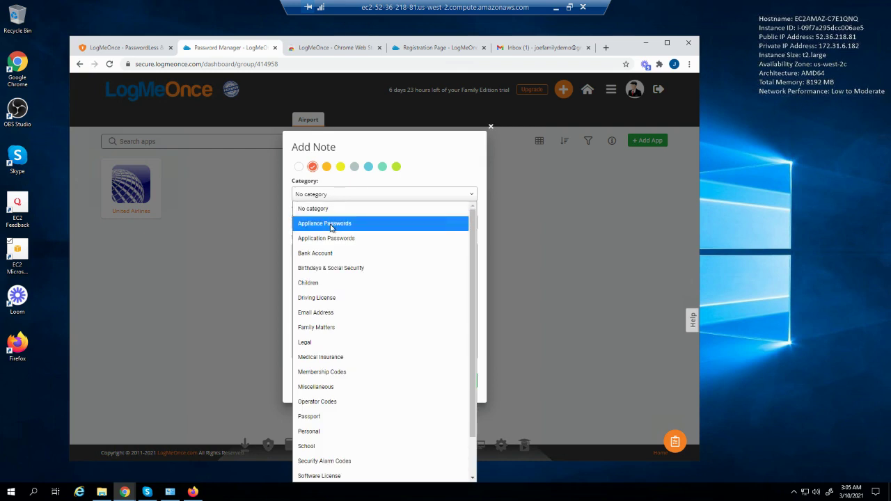
{"action": "left_click", "coordinate": [332, 224]}
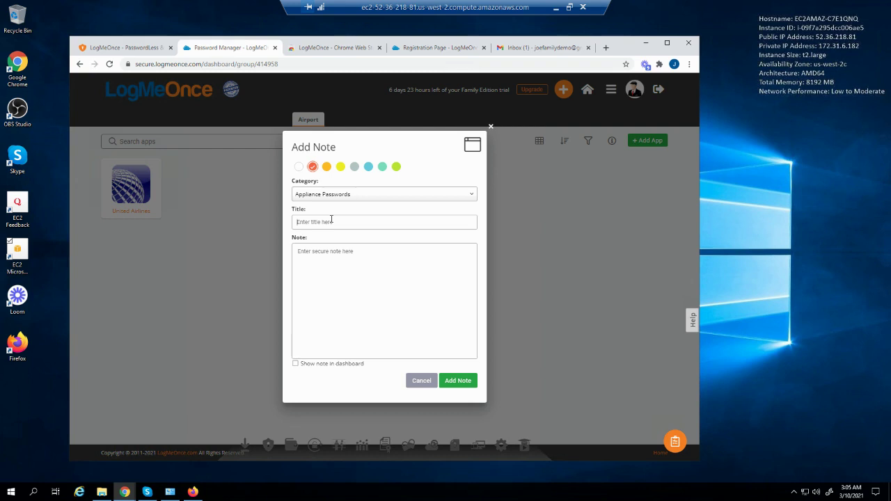
{"action": "left_click", "coordinate": [331, 219]}
{"action": "type", "text": "Firewall Password"}
{"action": "key", "text": "Tab"}
{"action": "type", "text": "A"}
{"action": "left_click", "coordinate": [454, 383]}
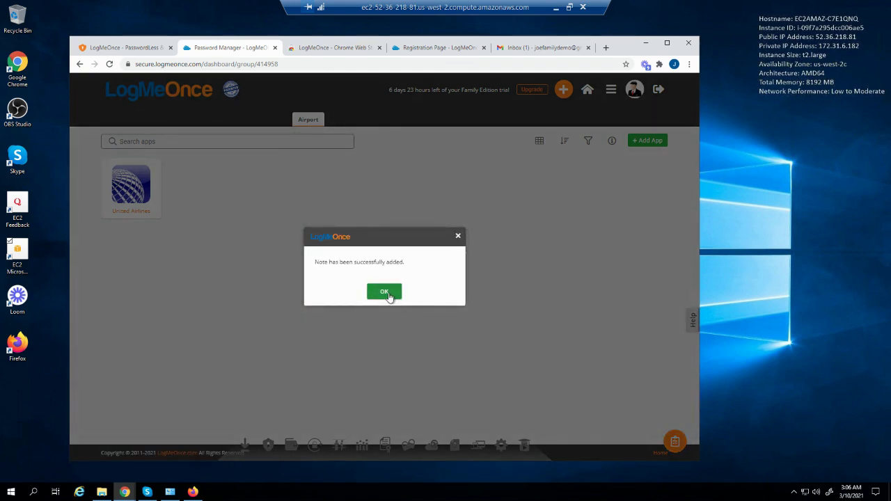
{"action": "left_click", "coordinate": [385, 292]}
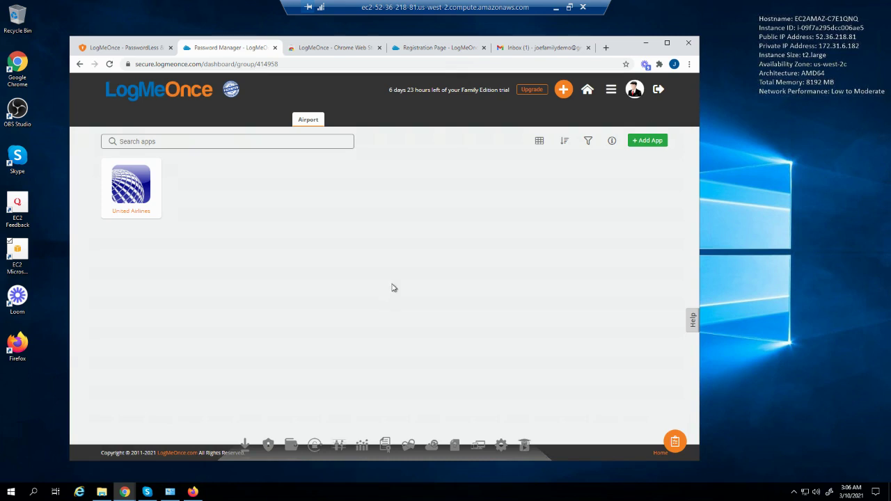
{"action": "left_click", "coordinate": [563, 89]}
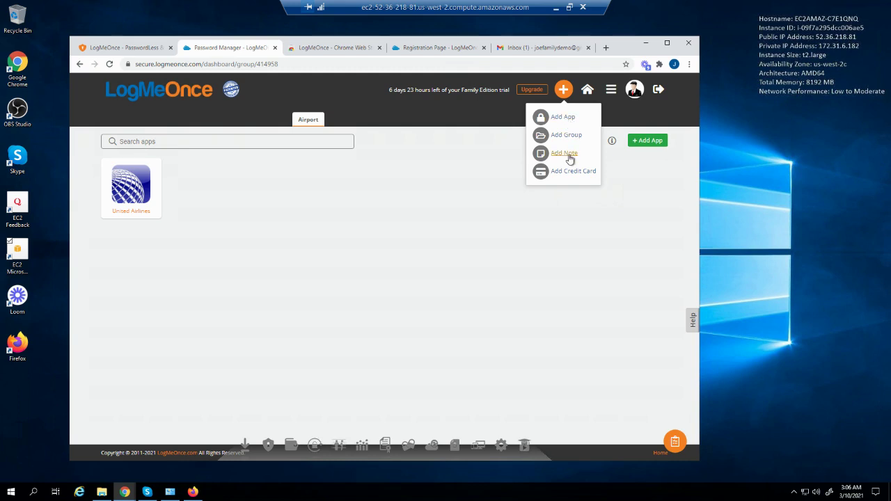
Save a teal Bank Account note 'BOA' with a sample account number, shown on the dashboard
{"action": "left_click", "coordinate": [569, 155]}
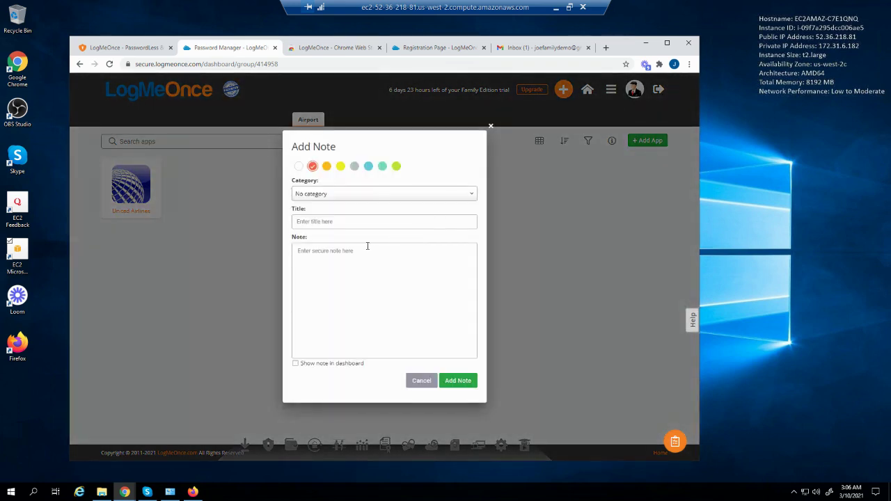
{"action": "left_click", "coordinate": [334, 195]}
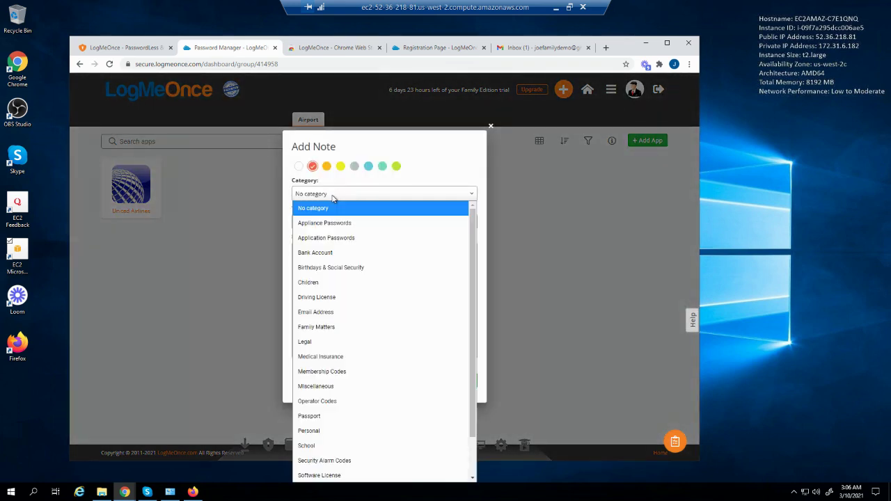
{"action": "left_click", "coordinate": [314, 255]}
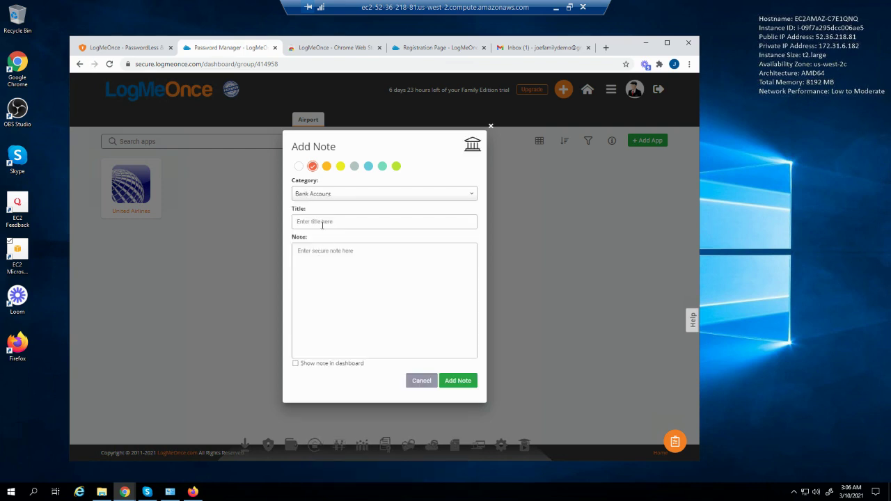
{"action": "left_click", "coordinate": [368, 167]}
{"action": "type", "text": "B"}
{"action": "type", "text": "1234567"}
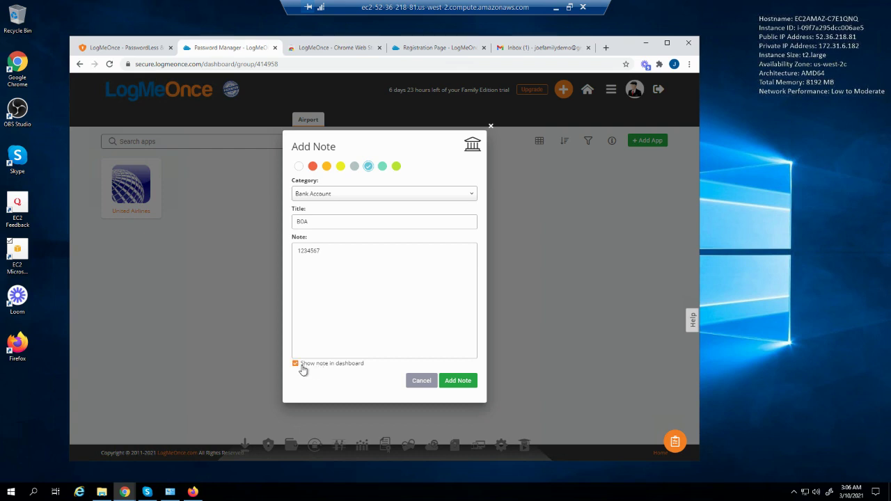
{"action": "left_click", "coordinate": [465, 386]}
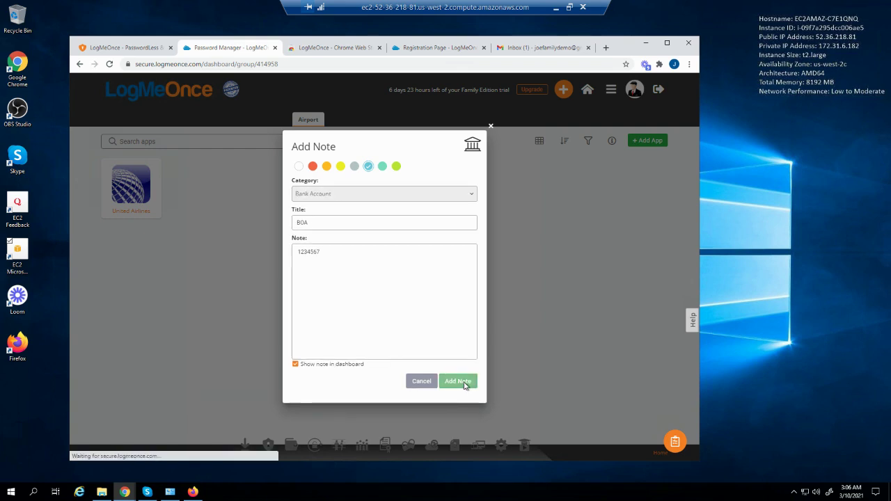
{"action": "left_click", "coordinate": [388, 298]}
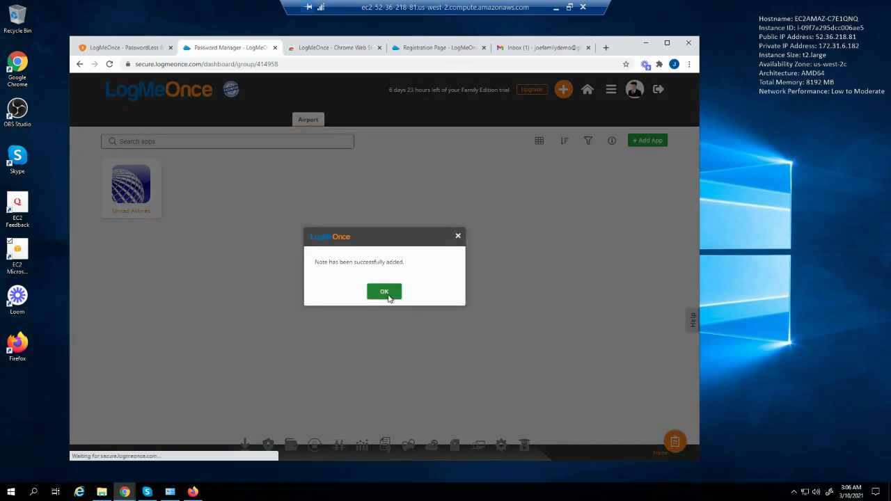
{"action": "left_click", "coordinate": [564, 91]}
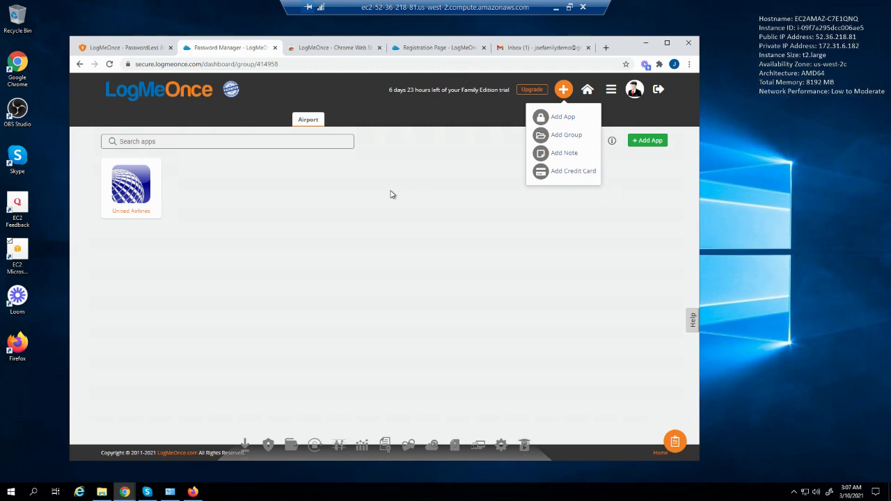
Switch the My Cloud apps to the Details view with password strength columns
{"action": "left_click", "coordinate": [360, 172]}
{"action": "left_click", "coordinate": [239, 121]}
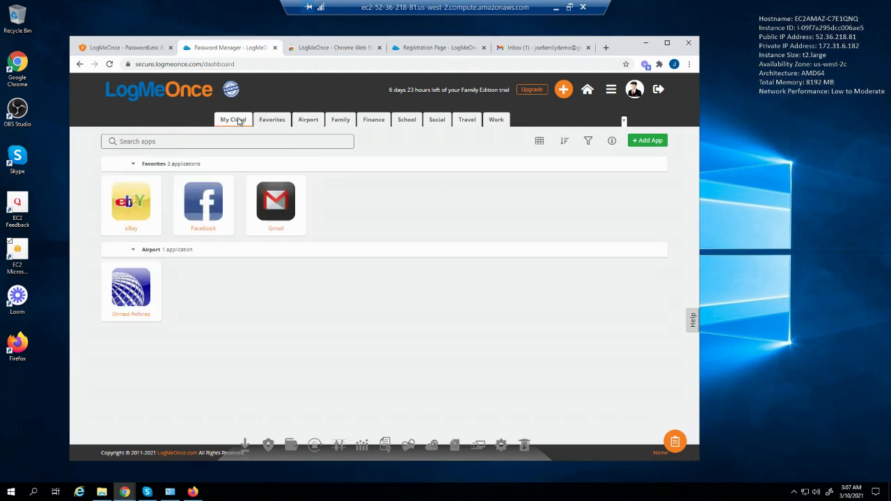
{"action": "left_click", "coordinate": [538, 143]}
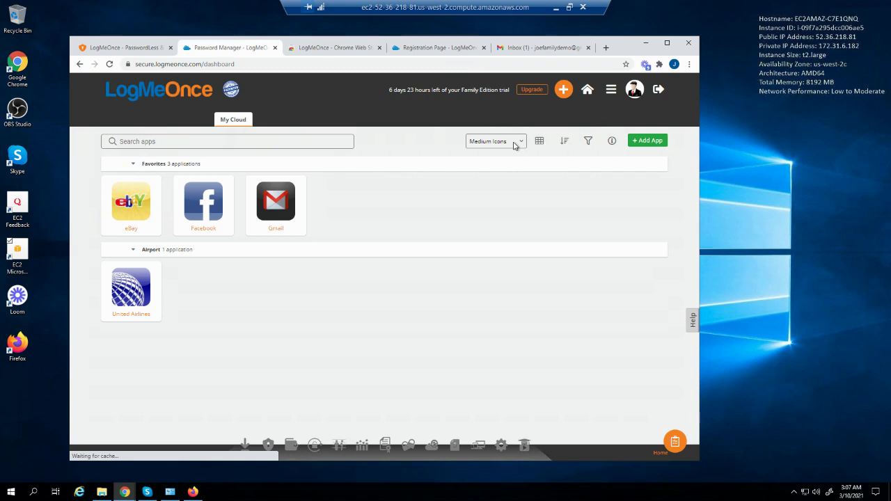
{"action": "left_click", "coordinate": [513, 144]}
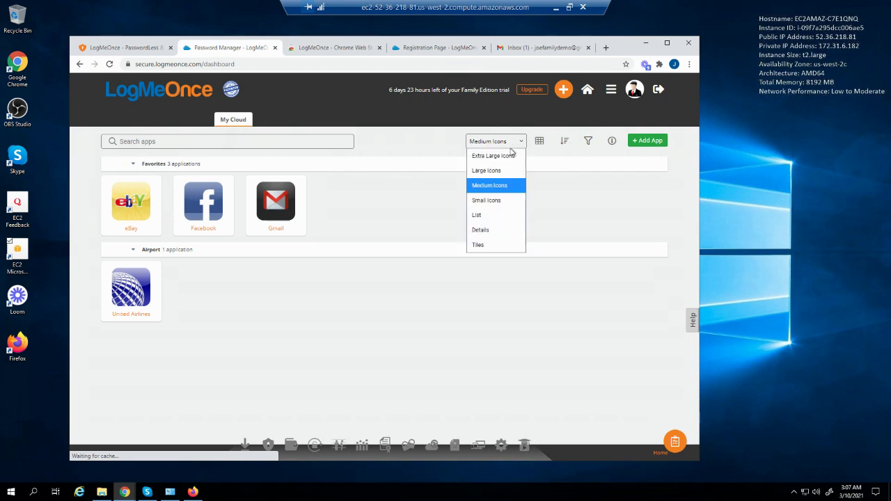
{"action": "left_click", "coordinate": [486, 232]}
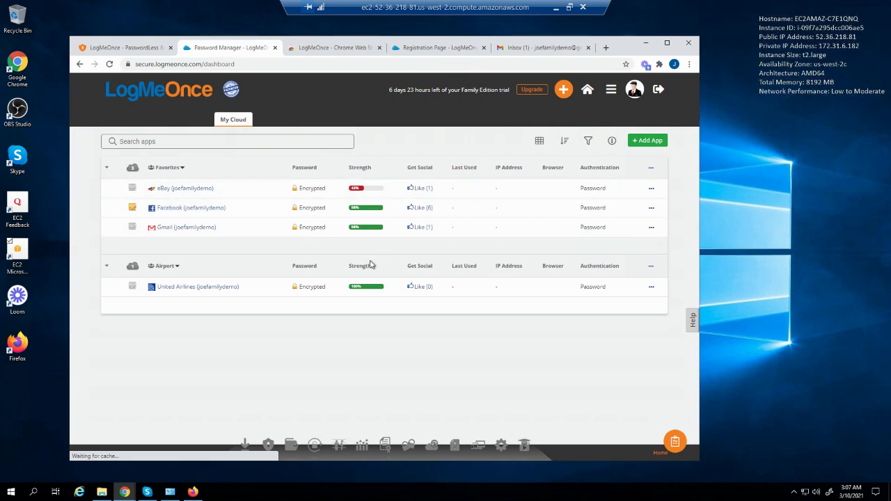
Open the eBay login's Editing Application panel from its row actions
{"action": "right_click", "coordinate": [393, 287]}
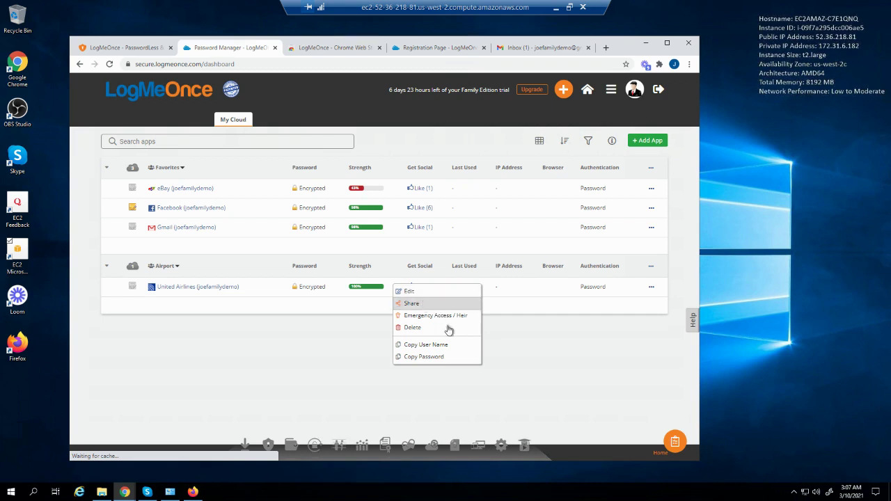
{"action": "left_click", "coordinate": [546, 361]}
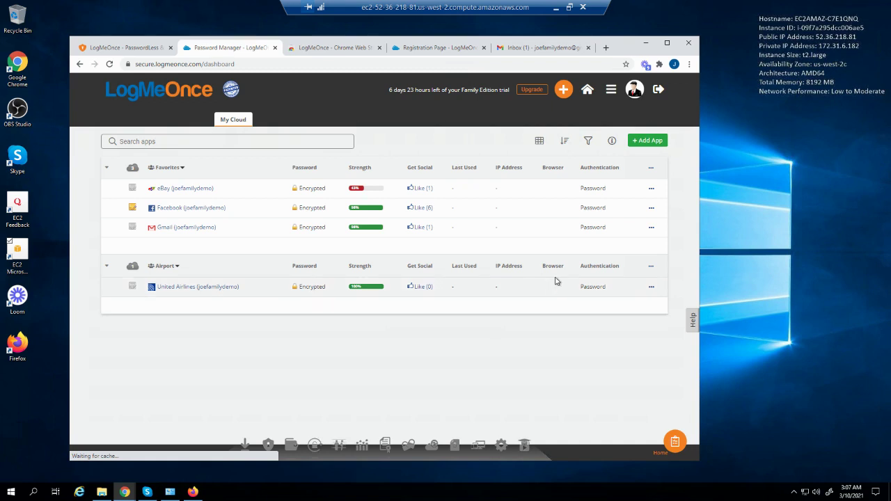
{"action": "left_click", "coordinate": [651, 190]}
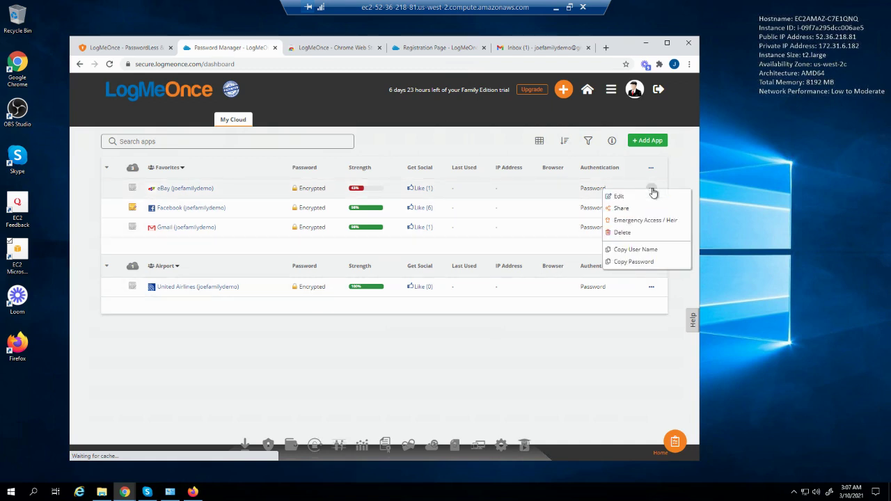
{"action": "left_click", "coordinate": [632, 197]}
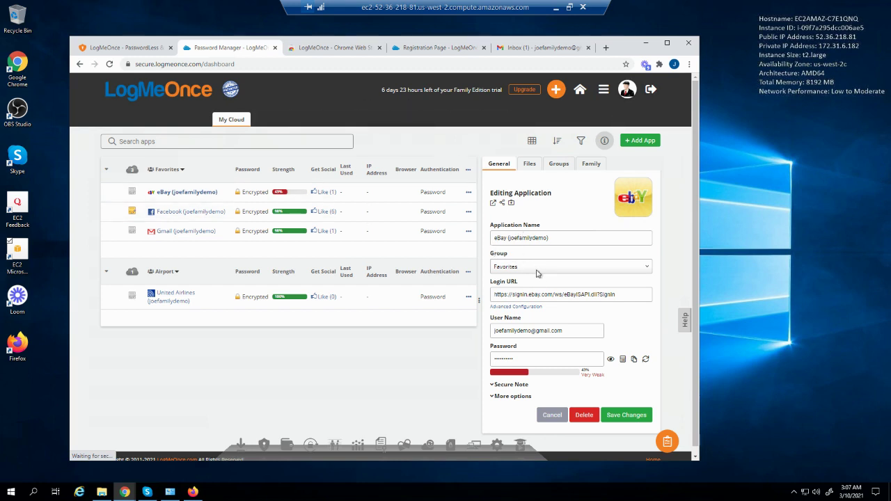
Assign eBay to the Family group, review its Files, Groups and Family tabs, then save
{"action": "left_click", "coordinate": [536, 269]}
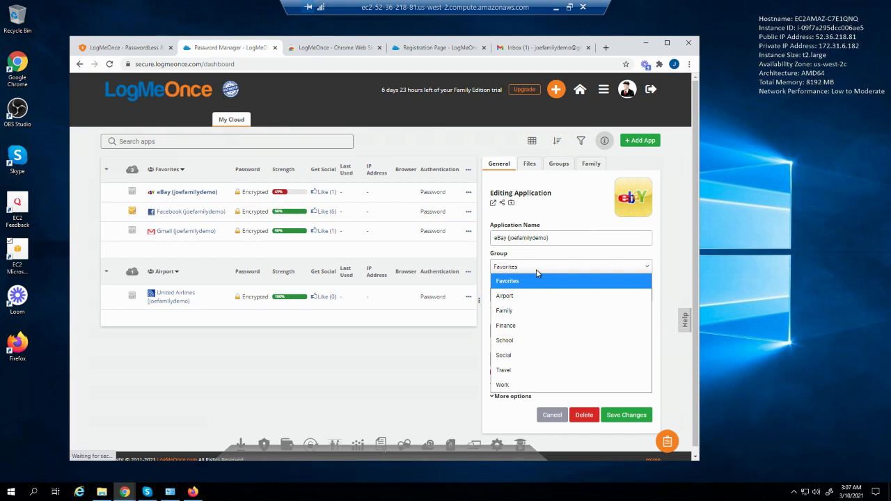
{"action": "left_click", "coordinate": [515, 311]}
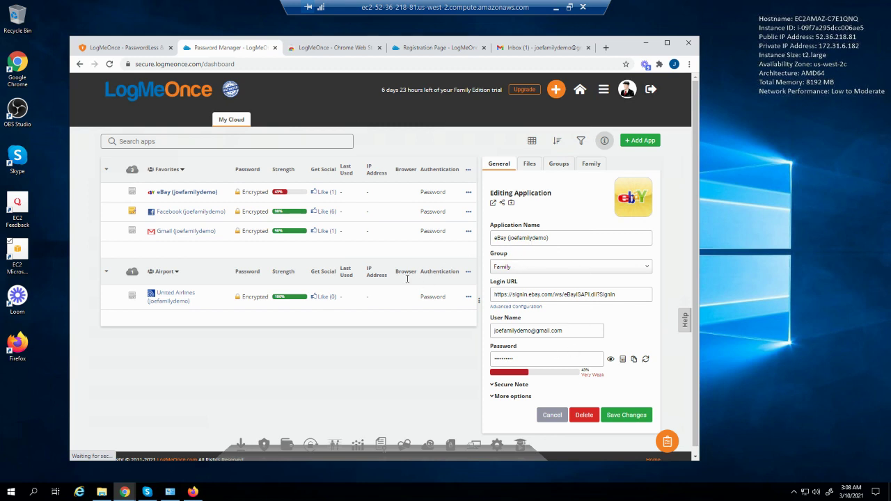
{"action": "left_click", "coordinate": [529, 165]}
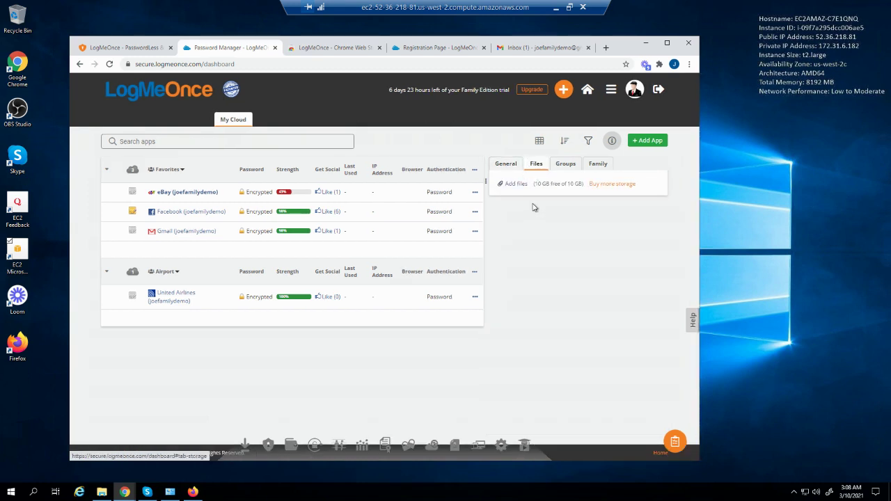
{"action": "left_click", "coordinate": [567, 168]}
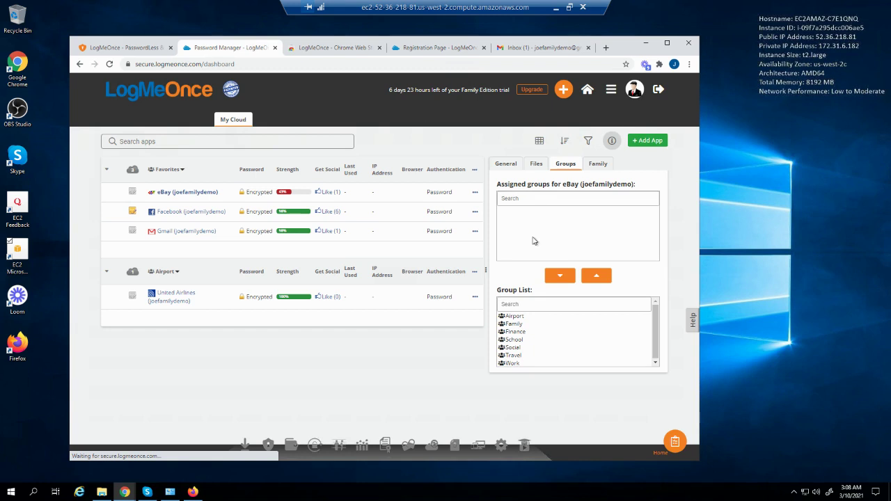
{"action": "left_click", "coordinate": [596, 166]}
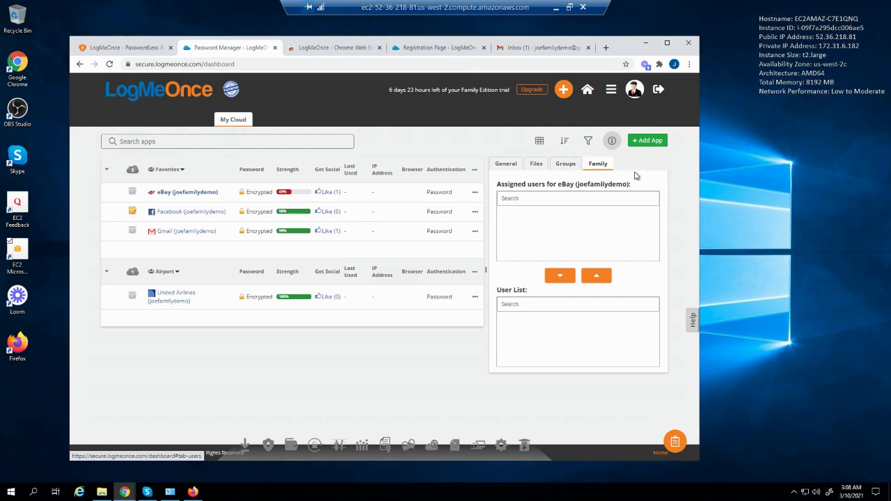
{"action": "left_click", "coordinate": [506, 164]}
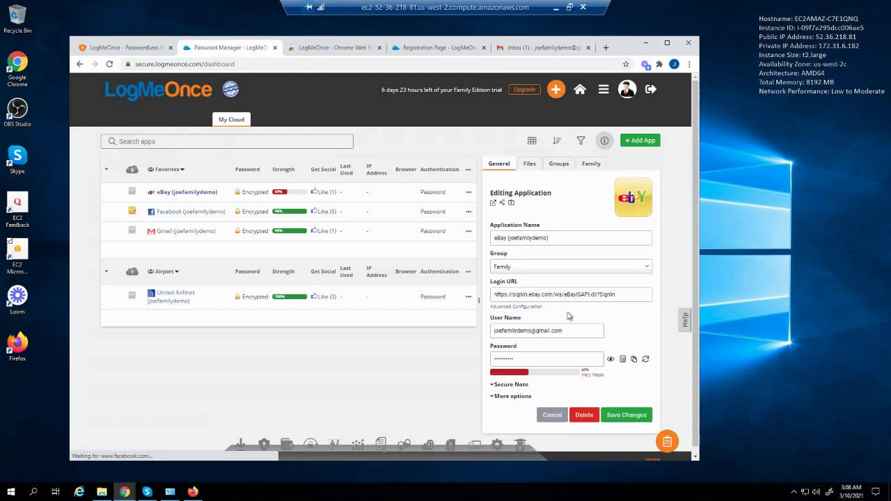
{"action": "left_click", "coordinate": [624, 418]}
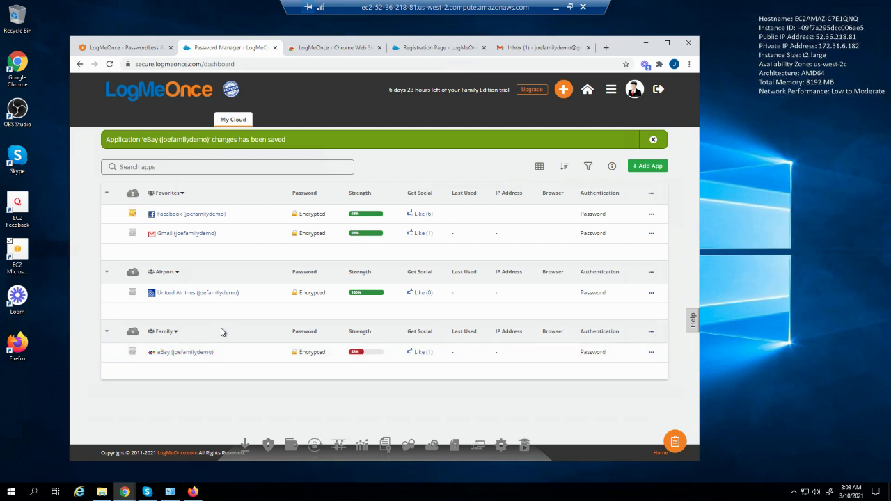
Close the changes-saved notice and go to Secure Notes through the hamburger menu
{"action": "mouse_move", "coordinate": [337, 209]}
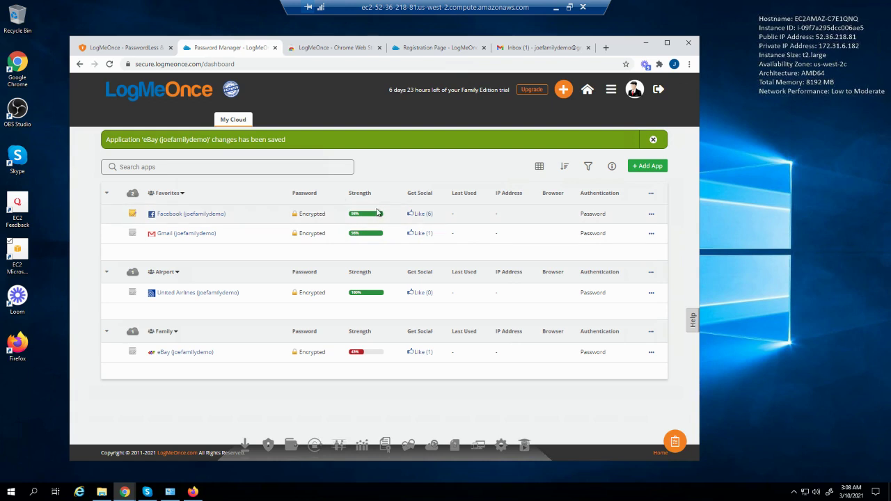
{"action": "left_click", "coordinate": [653, 139]}
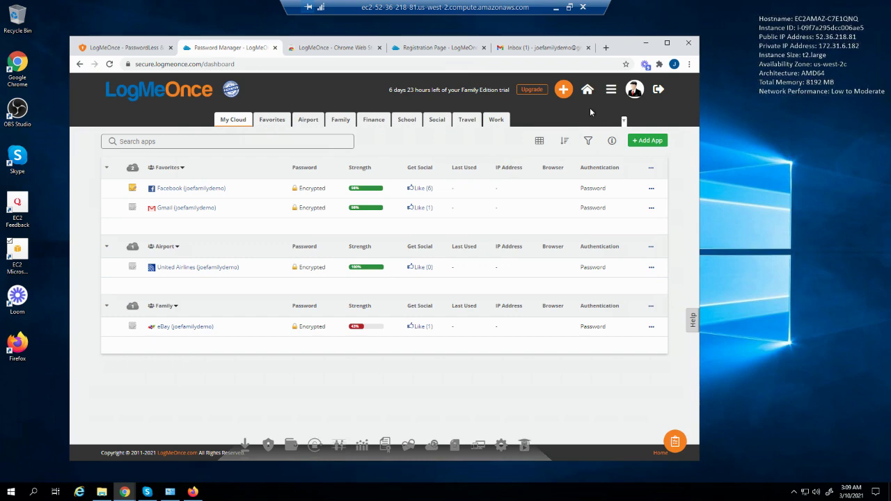
{"action": "left_click", "coordinate": [611, 94]}
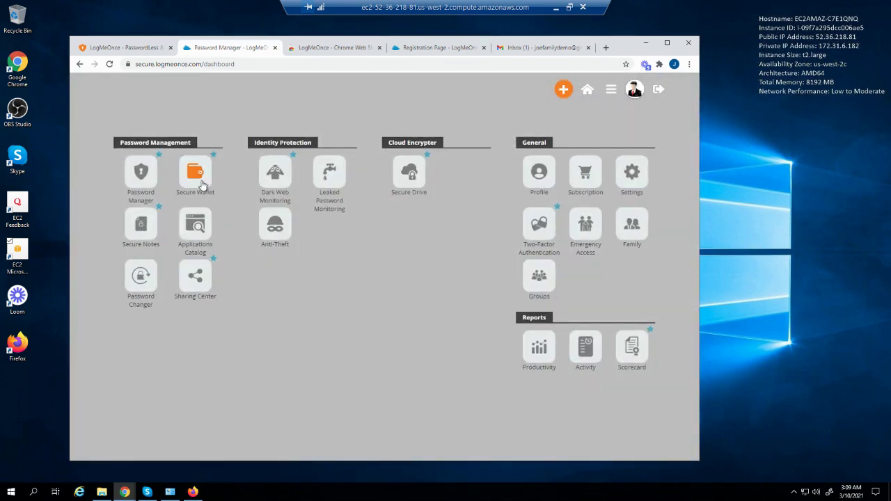
{"action": "left_click", "coordinate": [140, 228]}
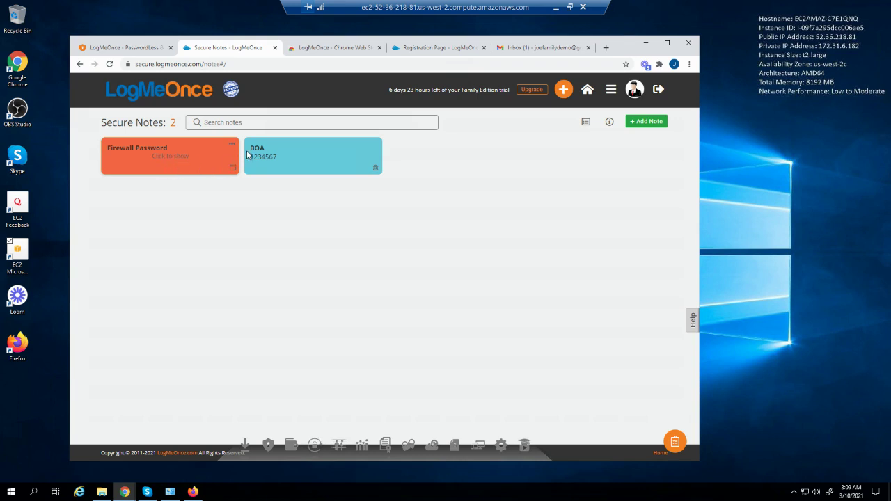
Uncheck 'Show note in dashboard' on the BOA note and save it
{"action": "left_click", "coordinate": [281, 164]}
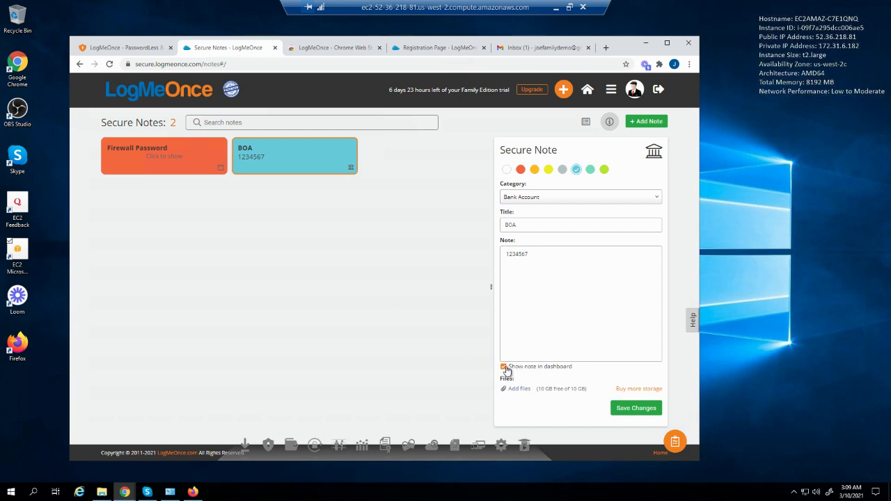
{"action": "left_click", "coordinate": [504, 368]}
{"action": "left_click", "coordinate": [630, 409]}
Reopen the BOA note details and switch Secure Notes to the list table view
{"action": "left_click", "coordinate": [609, 122]}
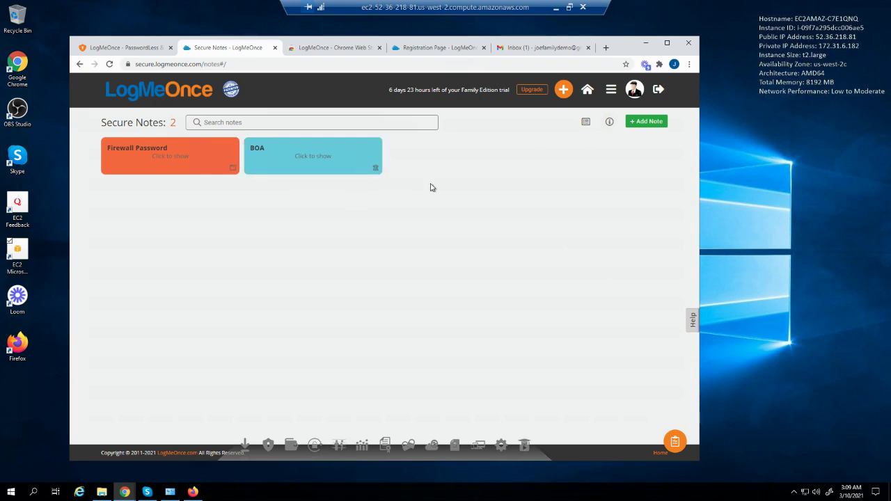
{"action": "left_click", "coordinate": [337, 165]}
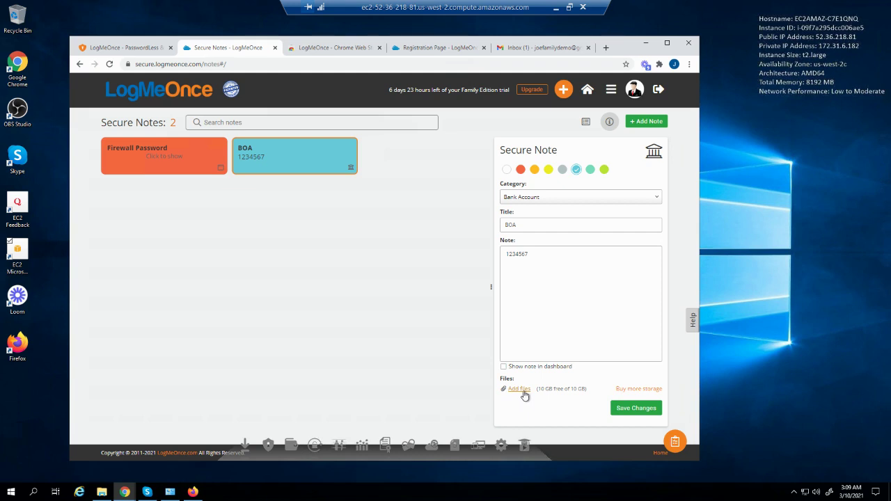
{"action": "left_click", "coordinate": [587, 123]}
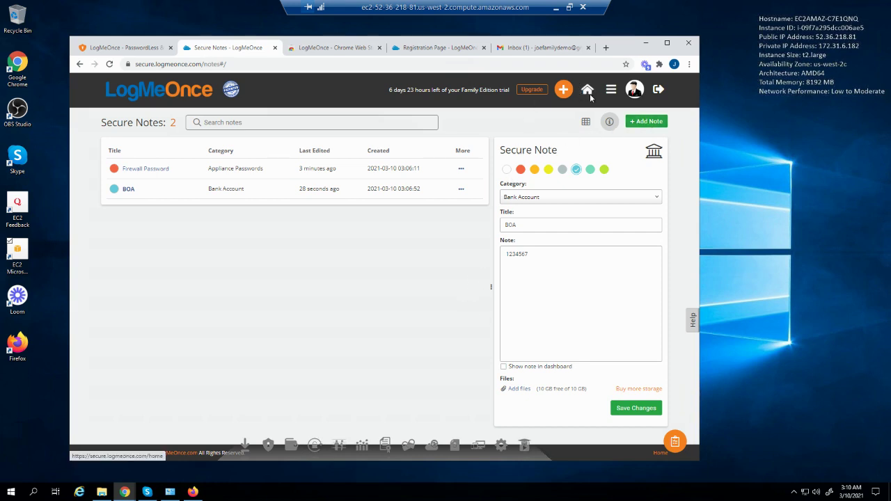
Go to the Family page from the hamburger menu and begin an Add Family Member form
{"action": "left_click", "coordinate": [611, 91]}
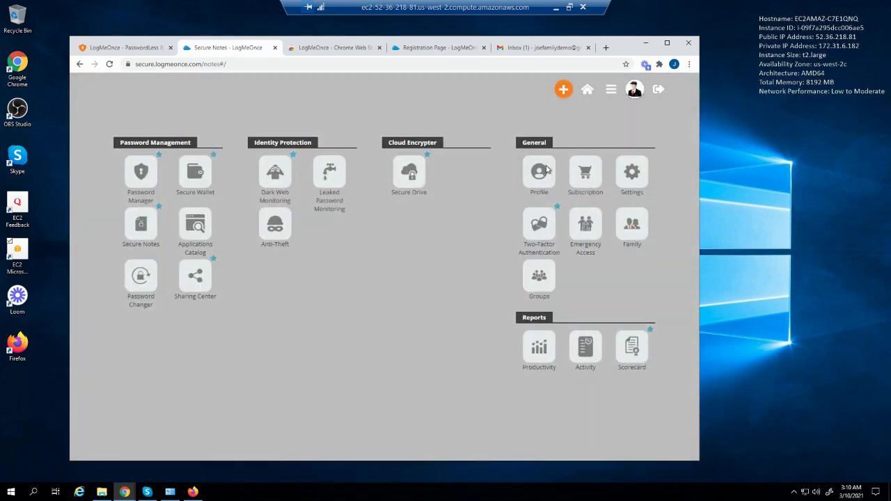
{"action": "left_click", "coordinate": [632, 237]}
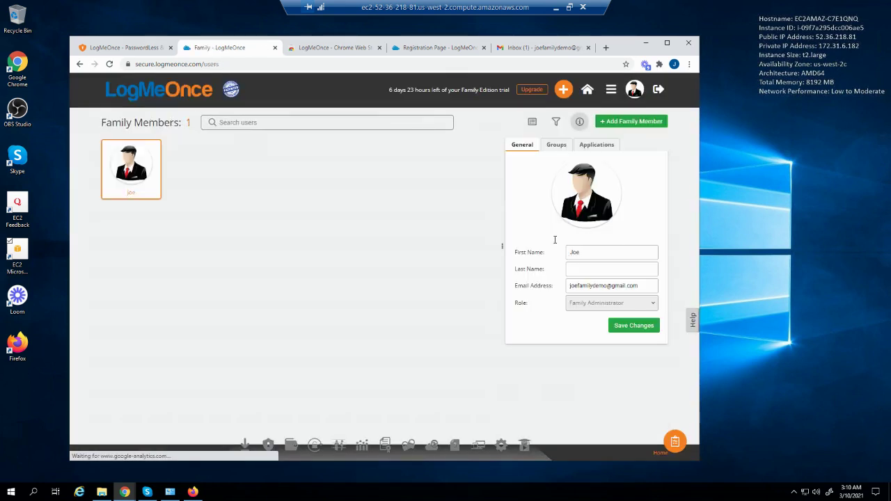
{"action": "left_click", "coordinate": [611, 122]}
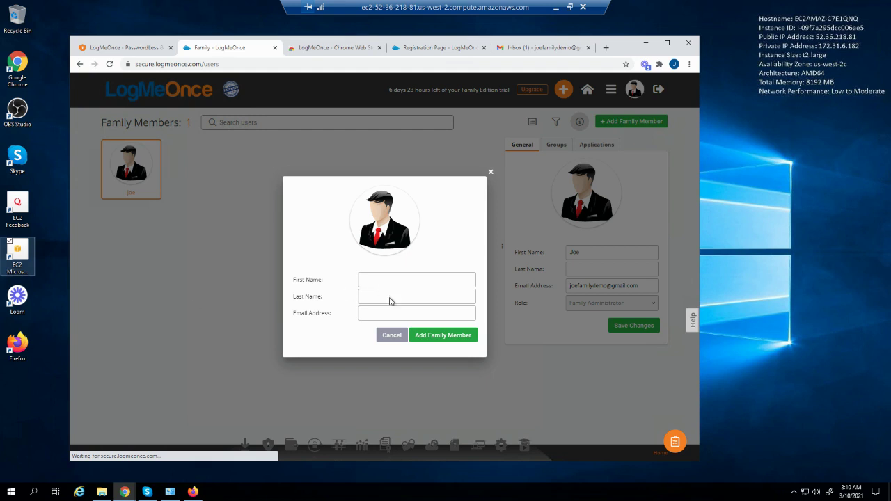
Paste the son's e-mail address, add him as a family member, and acknowledge the confirmation
{"action": "left_click", "coordinate": [375, 315]}
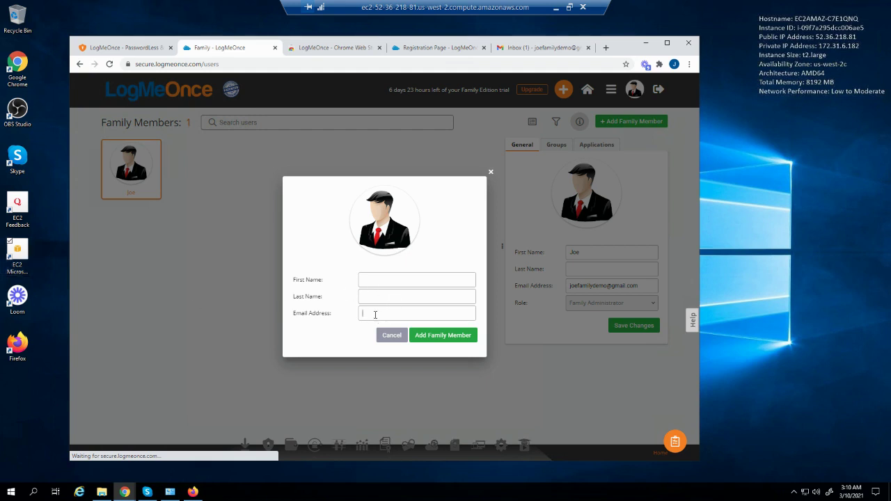
{"action": "key", "text": "ctrl+v"}
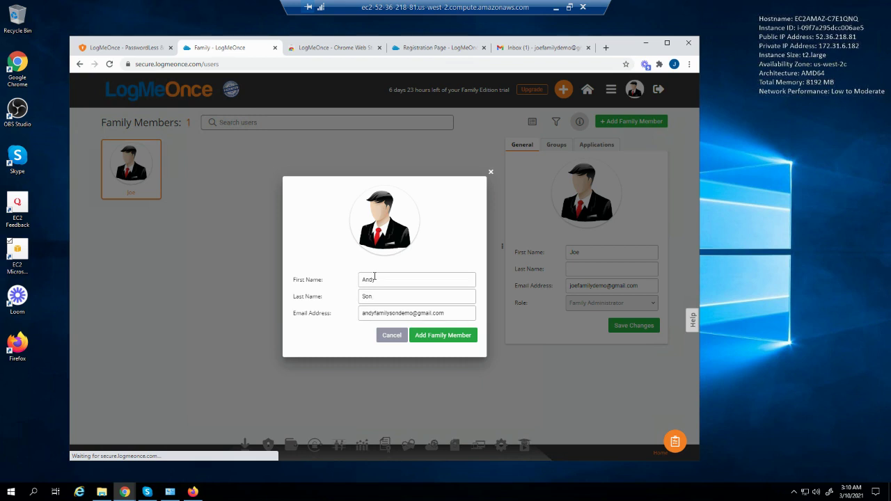
{"action": "left_click", "coordinate": [435, 339]}
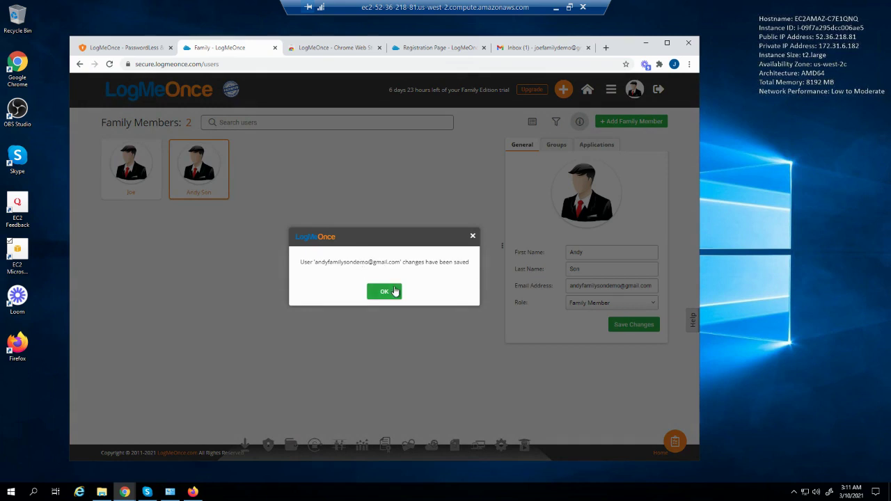
{"action": "left_click", "coordinate": [384, 297]}
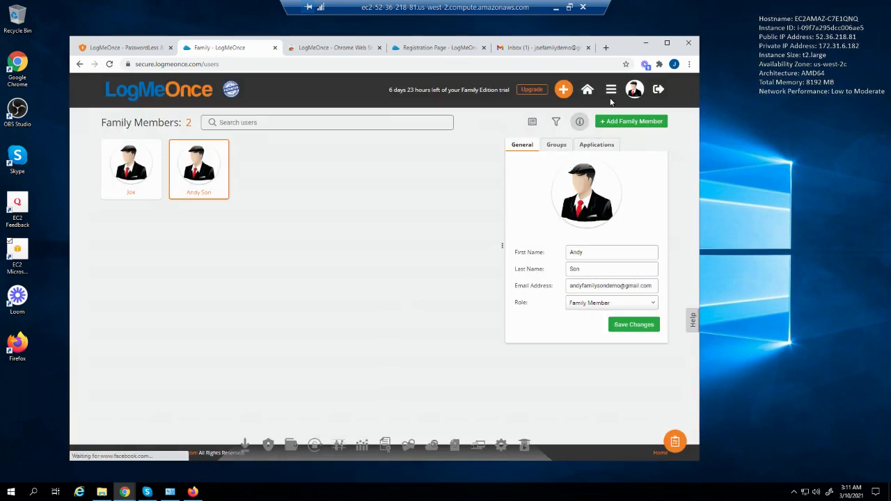
{"action": "left_click", "coordinate": [636, 90]}
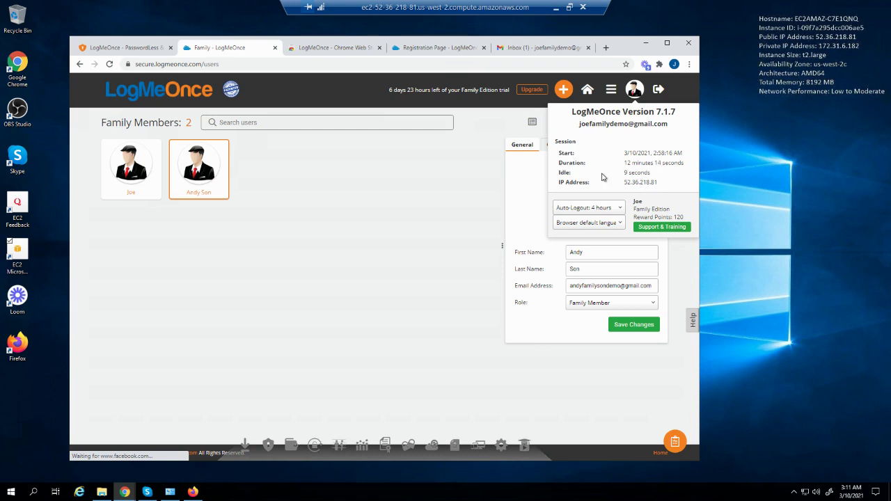
{"action": "left_click", "coordinate": [607, 210]}
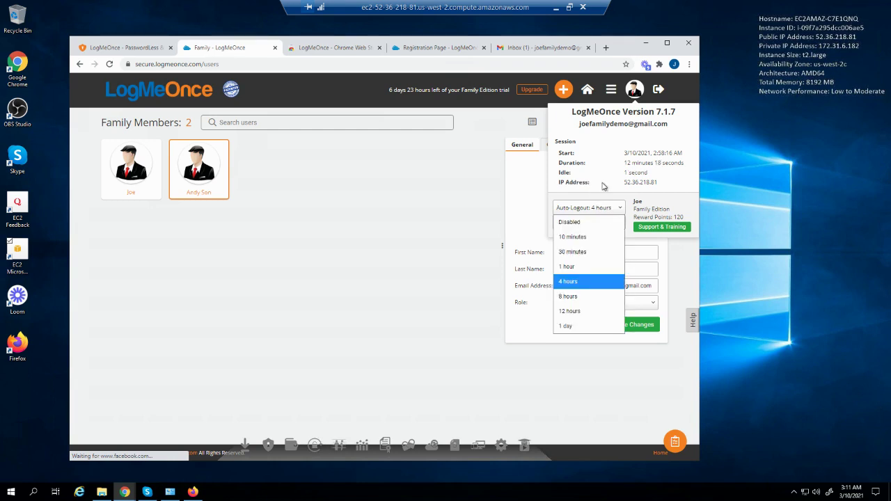
{"action": "left_click", "coordinate": [647, 217]}
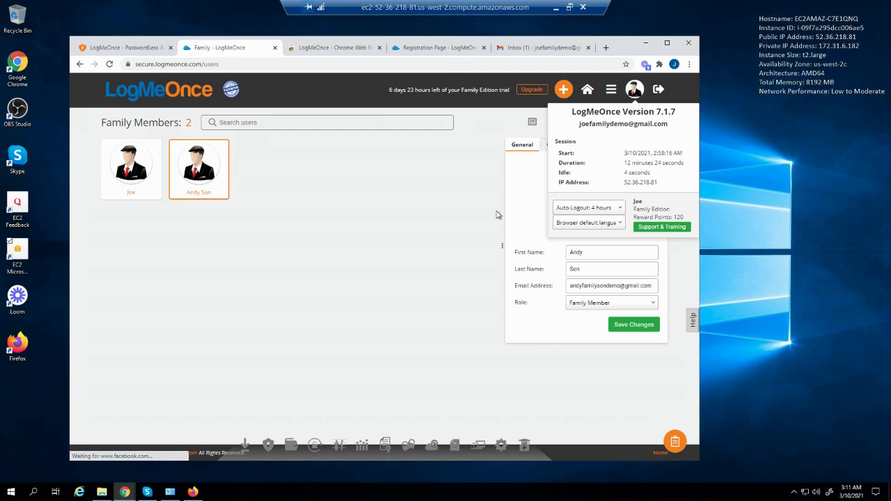
{"action": "left_click", "coordinate": [574, 226]}
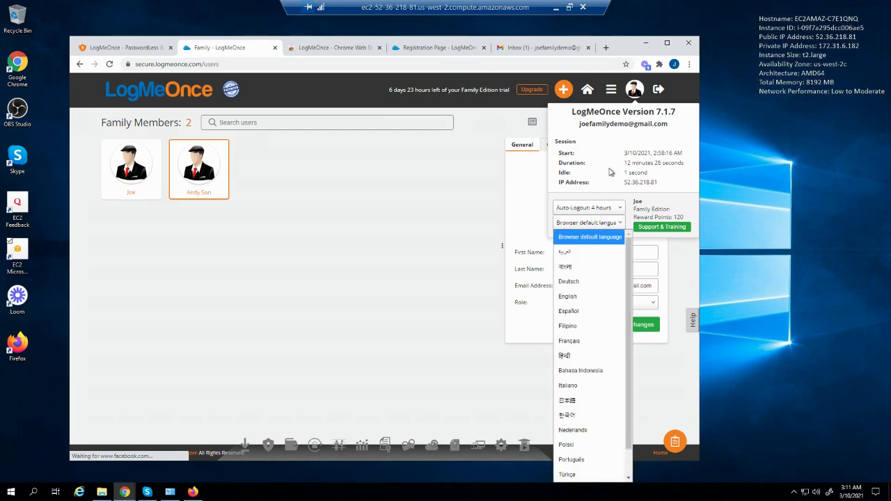
{"action": "left_click", "coordinate": [647, 167]}
{"action": "left_click", "coordinate": [428, 173]}
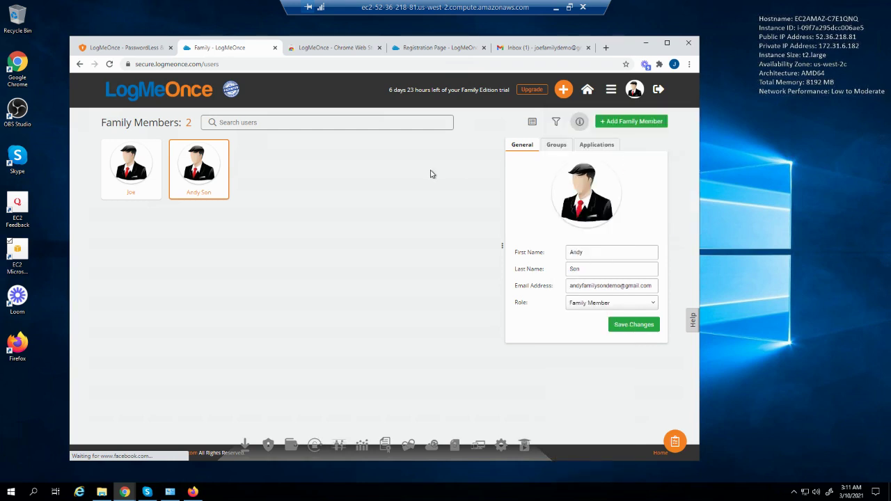
Go to the Profile page and start changing the profile picture
{"action": "left_click", "coordinate": [610, 90]}
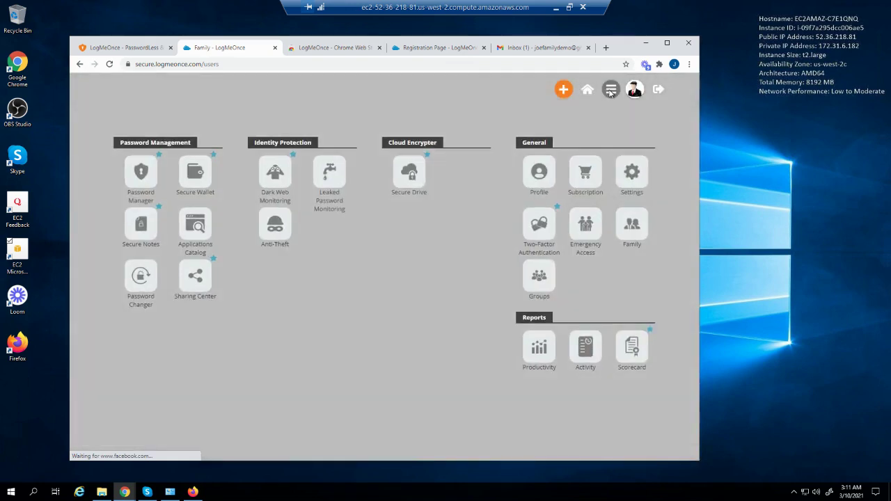
{"action": "left_click", "coordinate": [538, 179]}
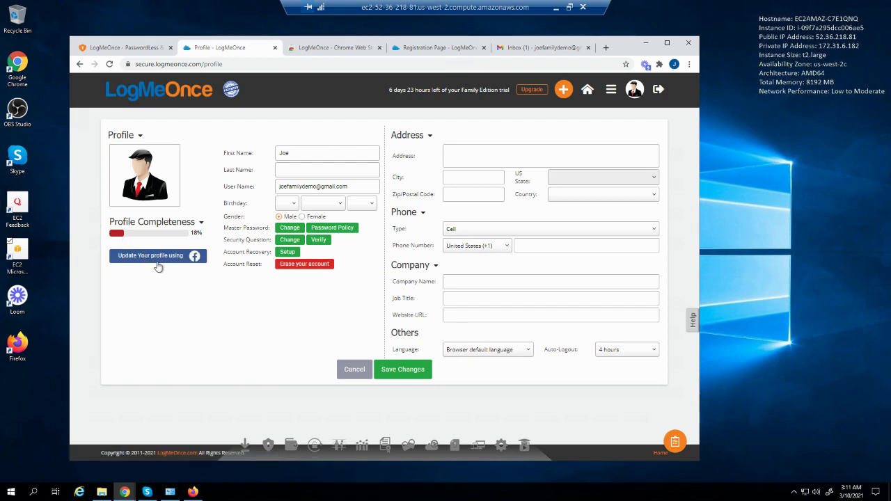
{"action": "mouse_move", "coordinate": [157, 178]}
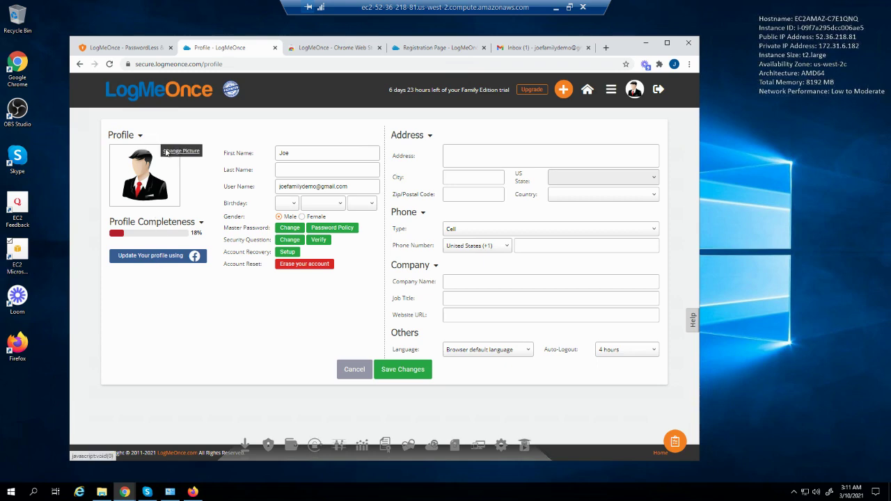
{"action": "left_click", "coordinate": [165, 153]}
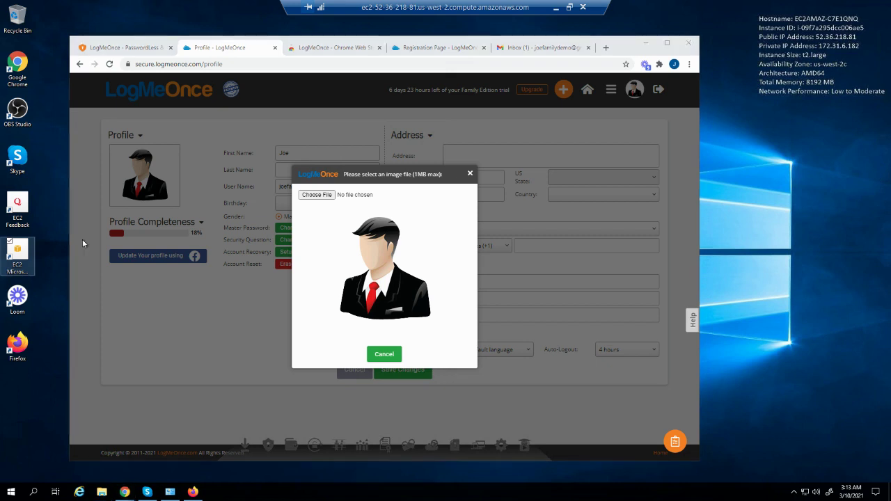
Upload the My Dog image from the Pictures folder as the profile picture
{"action": "left_click", "coordinate": [324, 196]}
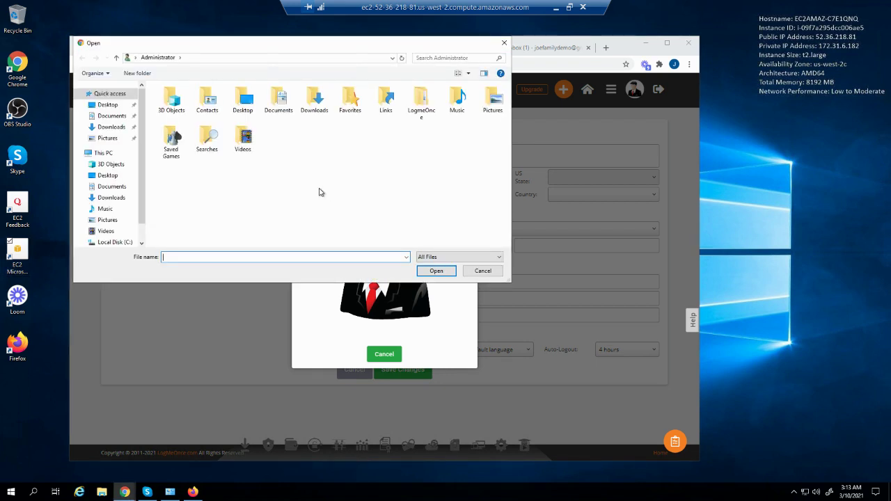
{"action": "left_click", "coordinate": [493, 102]}
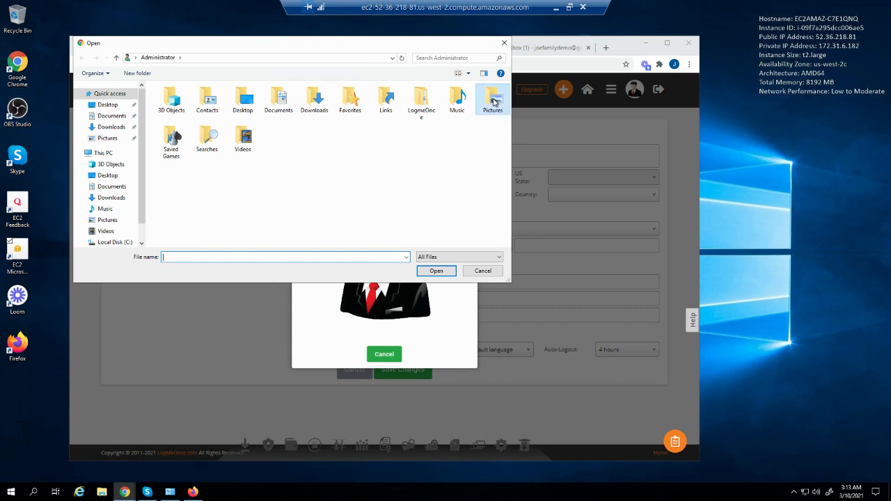
{"action": "double_click", "coordinate": [493, 102]}
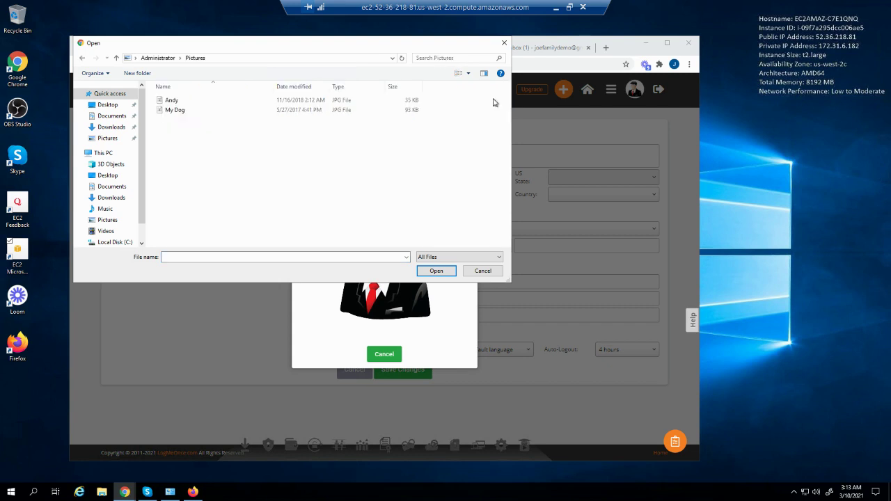
{"action": "left_click", "coordinate": [174, 114]}
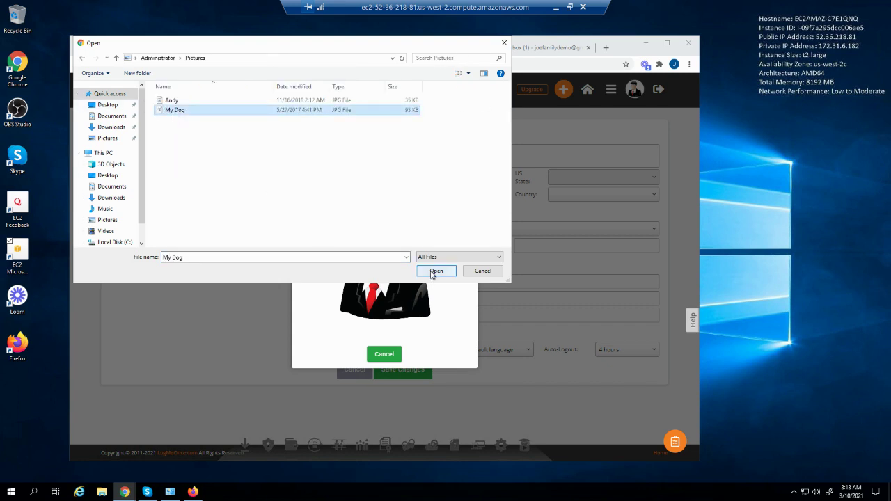
{"action": "left_click", "coordinate": [431, 270]}
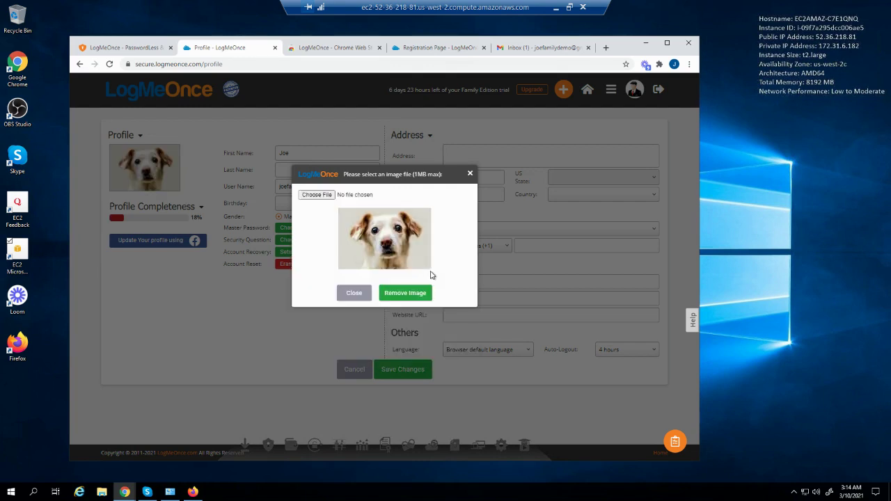
Close the upload window, save the profile, and dismiss the saved confirmation
{"action": "left_click", "coordinate": [349, 300]}
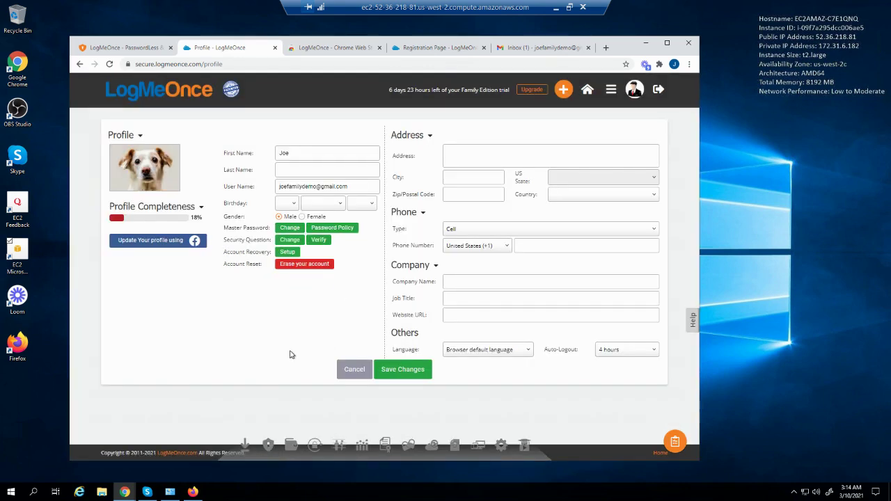
{"action": "left_click", "coordinate": [398, 369]}
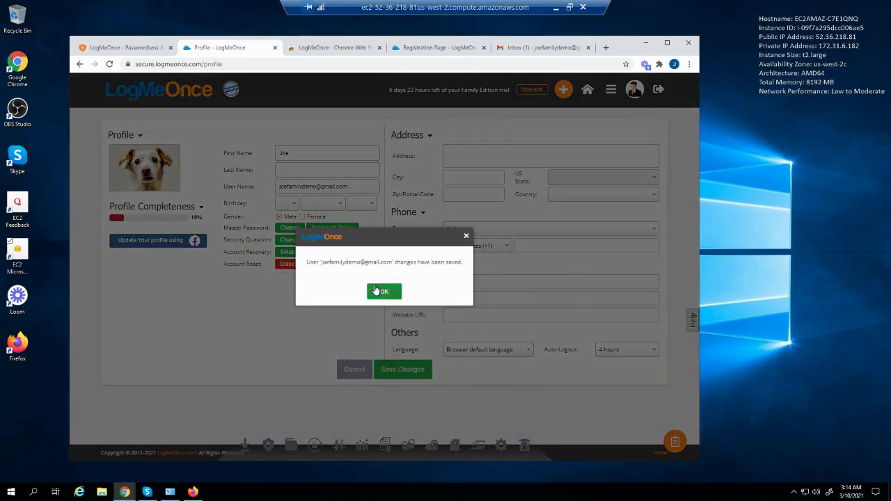
{"action": "left_click", "coordinate": [372, 290]}
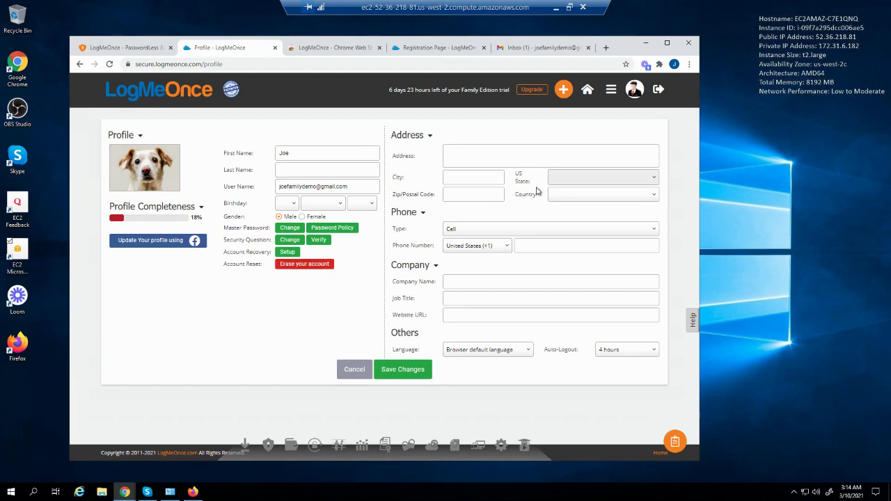
Return to the Home dashboard and dismiss the 'How is your security posture?' tour overlay
{"action": "left_click", "coordinate": [588, 91]}
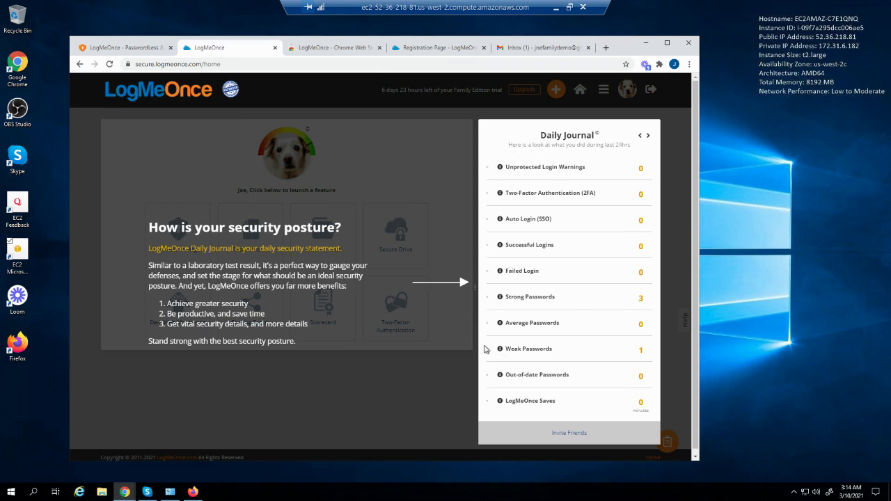
{"action": "left_click", "coordinate": [446, 401]}
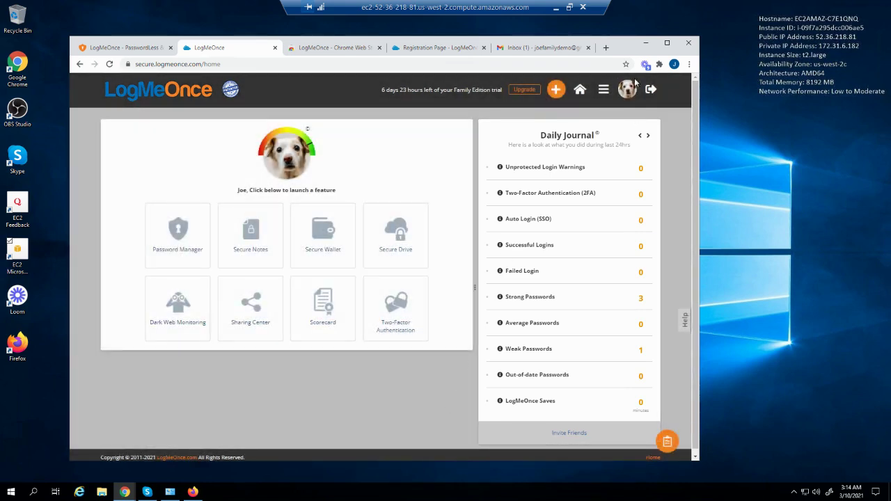
Bring Firefox forward and switch to the son's Gmail Inbox tab
{"action": "mouse_move", "coordinate": [627, 89]}
{"action": "mouse_move", "coordinate": [197, 498]}
{"action": "left_click", "coordinate": [193, 491]}
{"action": "scroll", "coordinate": [527, 197], "scroll_direction": "down", "scroll_amount": 2}
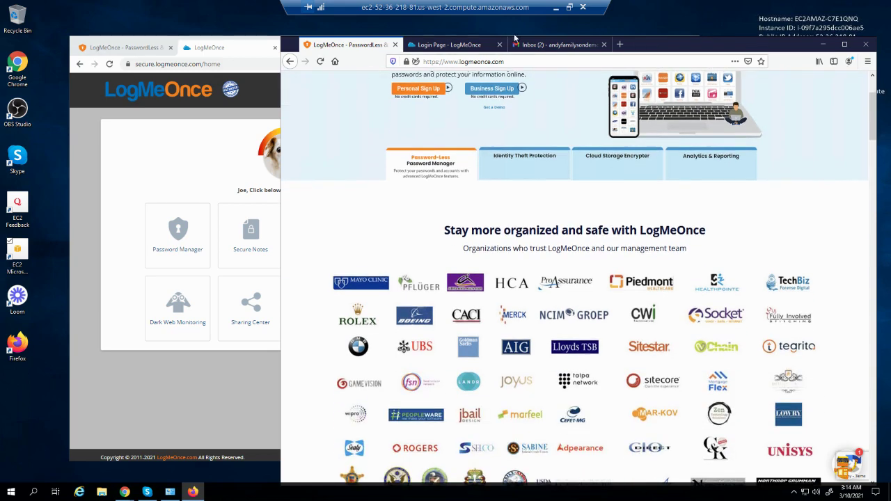
{"action": "scroll", "coordinate": [521, 119], "scroll_direction": "up", "scroll_amount": 2}
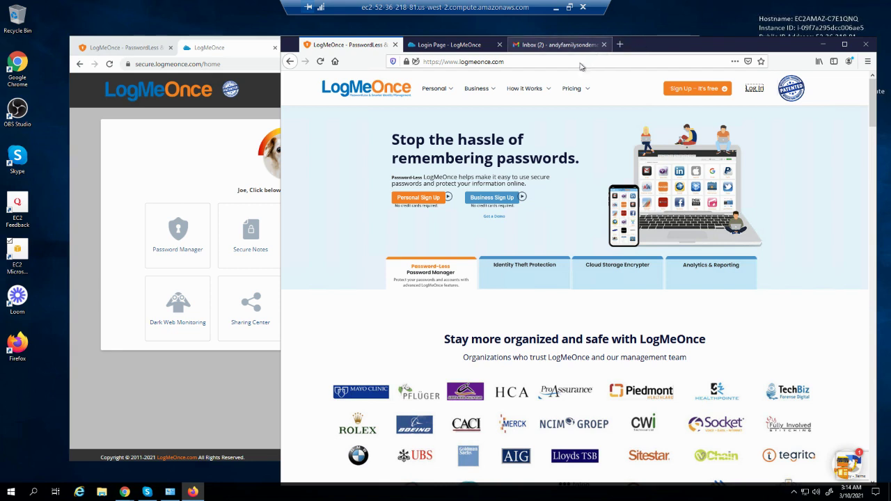
{"action": "left_click", "coordinate": [568, 45]}
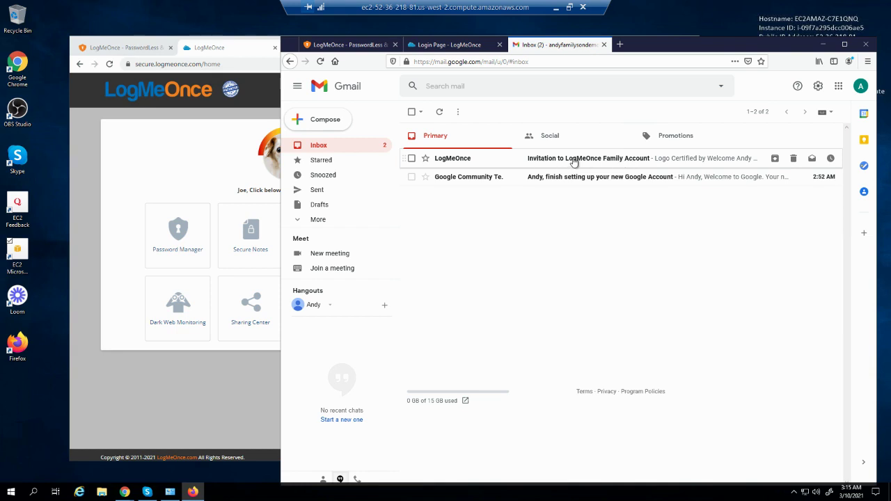
Open the 'Invitation to LogMeOnce Family Account' email and accept via Join Family Account
{"action": "left_click", "coordinate": [617, 163]}
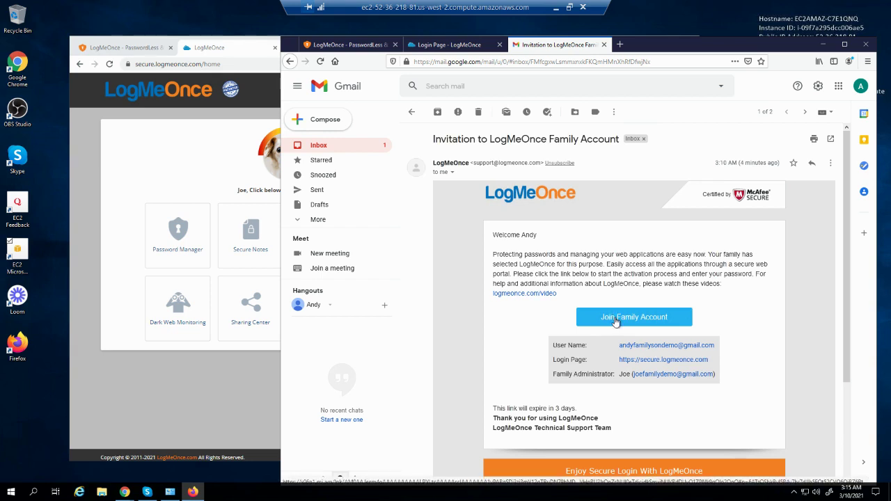
{"action": "left_click", "coordinate": [615, 319]}
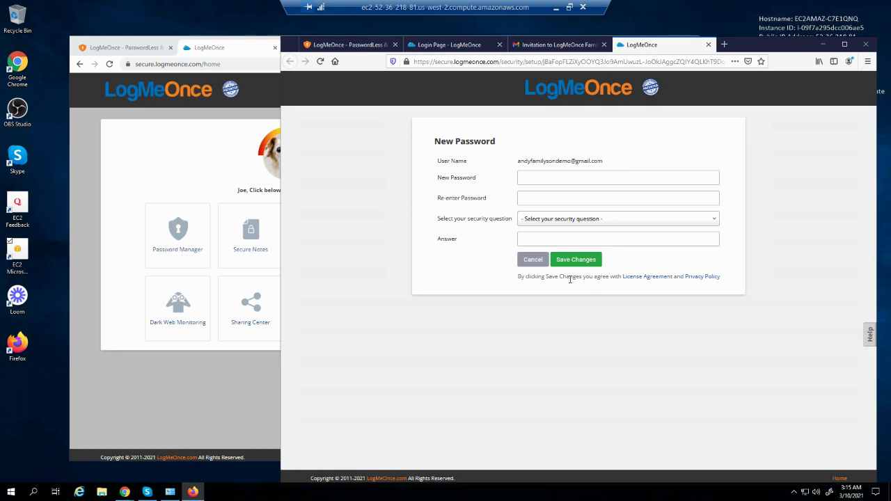
Enter the new account password in both password fields
{"action": "left_click", "coordinate": [543, 173]}
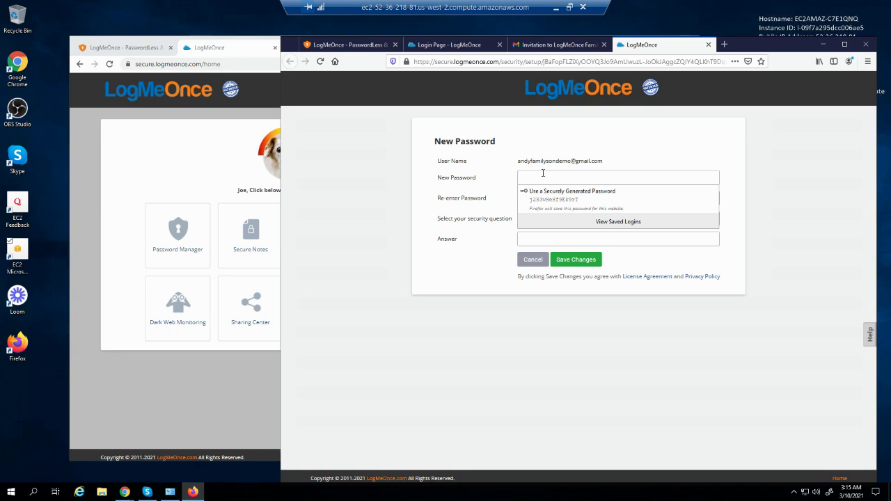
{"action": "type", "text": "a"}
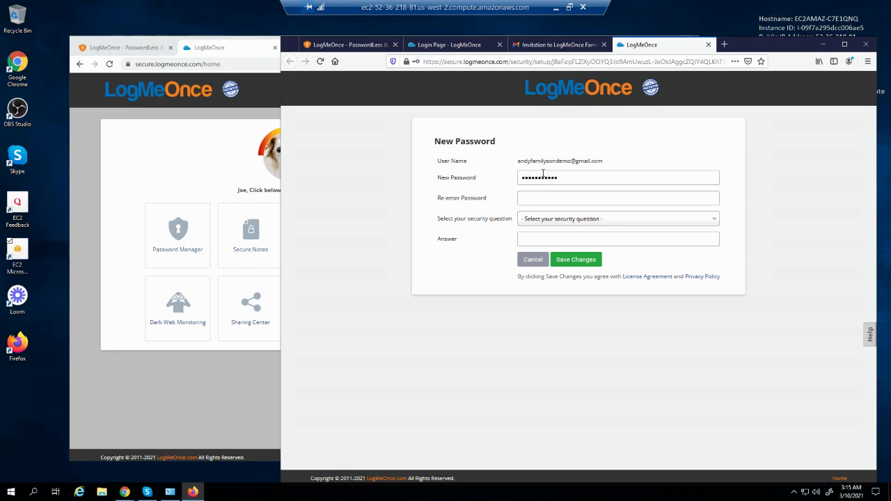
{"action": "key", "text": "Tab"}
{"action": "type", "text": "aa"}
Choose the best friend's phone number security question, enter its answer, and save
{"action": "left_click", "coordinate": [551, 221]}
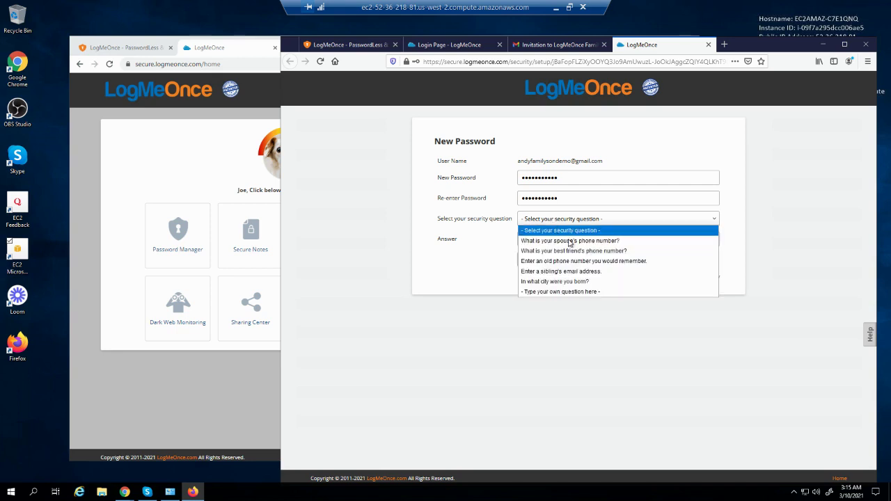
{"action": "left_click", "coordinate": [569, 241]}
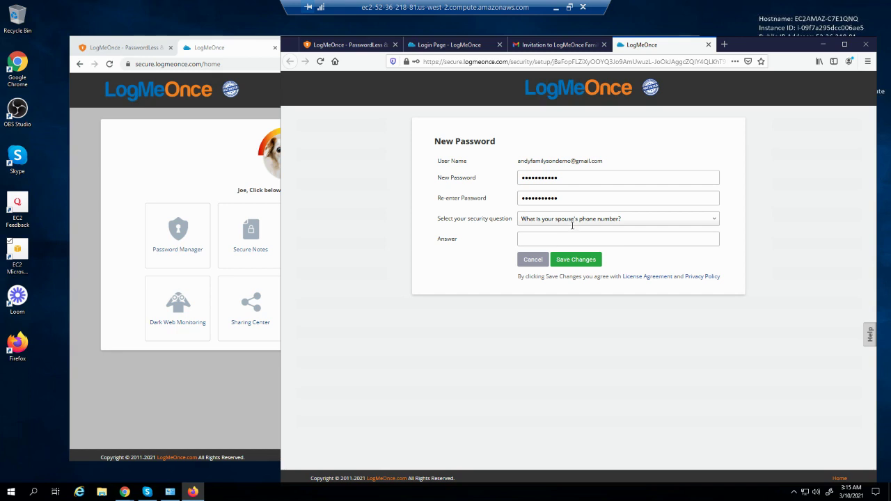
{"action": "left_click", "coordinate": [572, 221]}
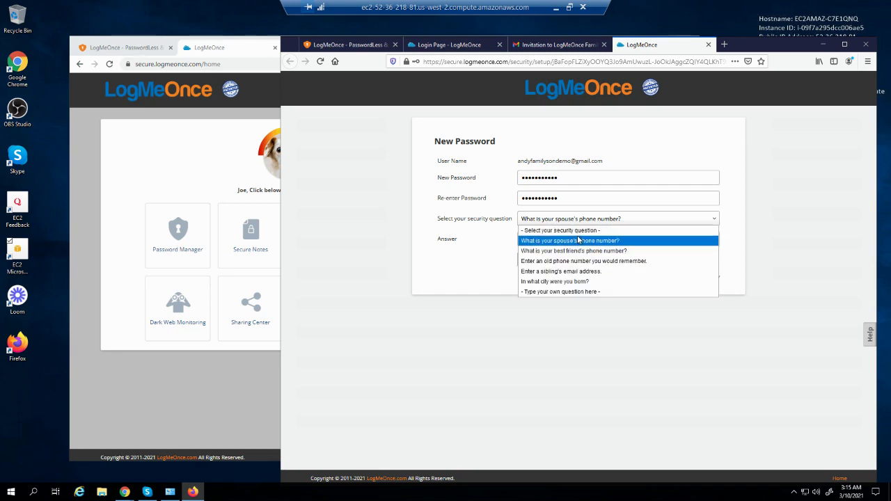
{"action": "left_click", "coordinate": [589, 251]}
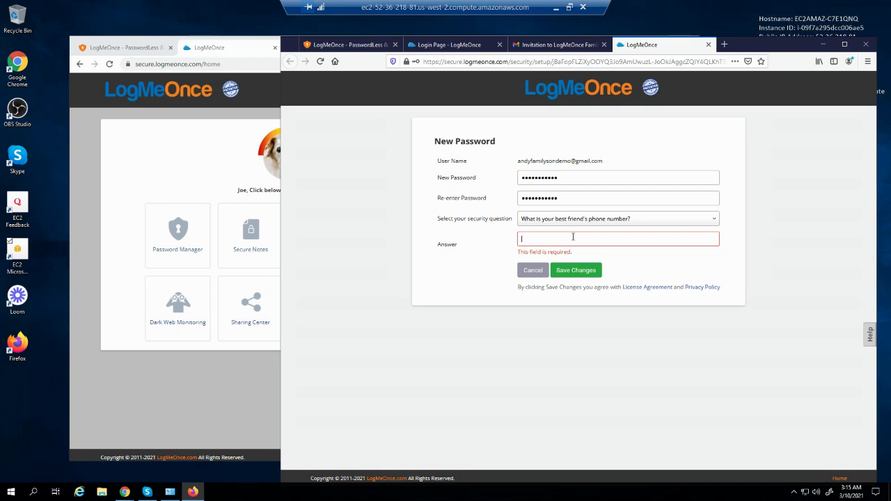
{"action": "type", "text": "800555"}
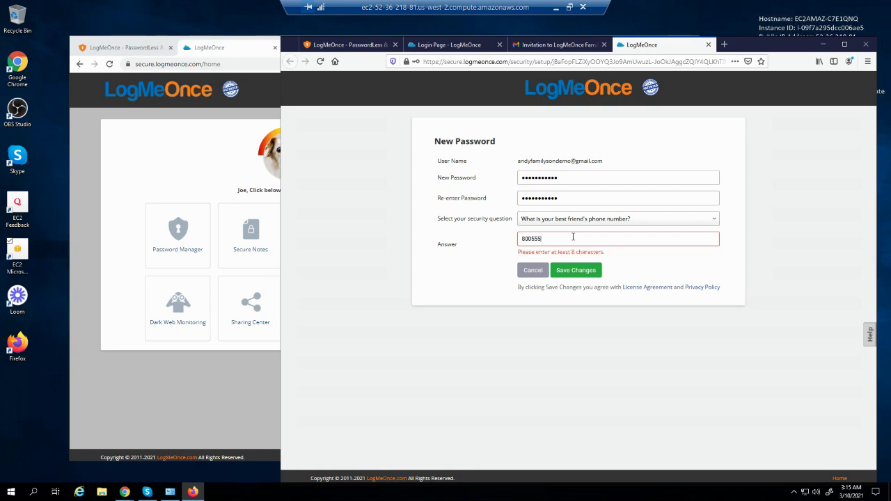
{"action": "type", "text": "1212"}
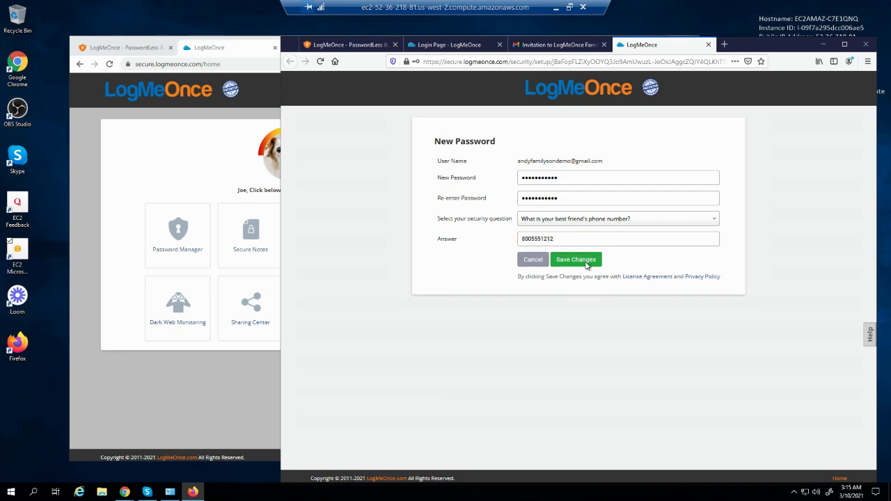
{"action": "left_click", "coordinate": [588, 262]}
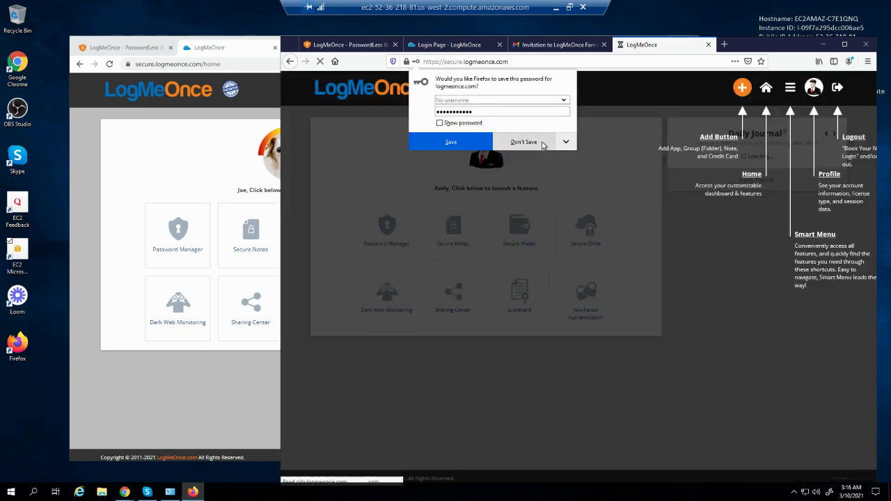
Decline Firefox's password save, then step through the welcome tour and Smart Menu tour
{"action": "left_click", "coordinate": [539, 143]}
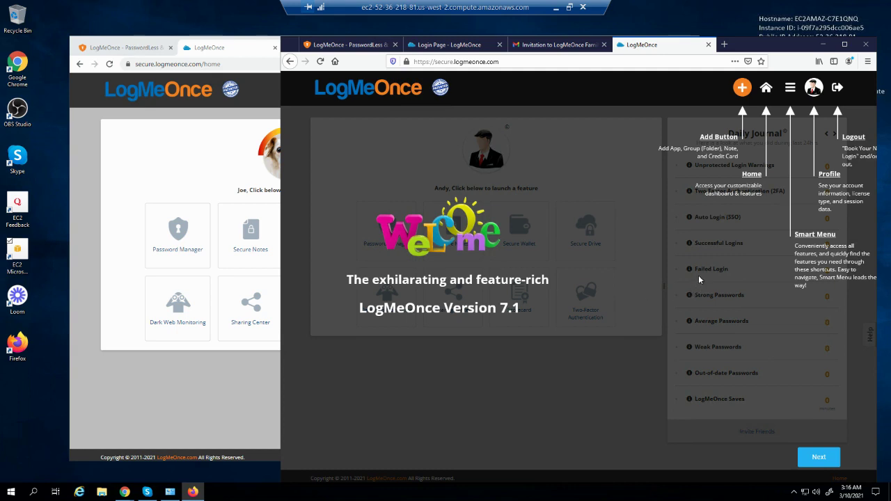
{"action": "left_click", "coordinate": [819, 458]}
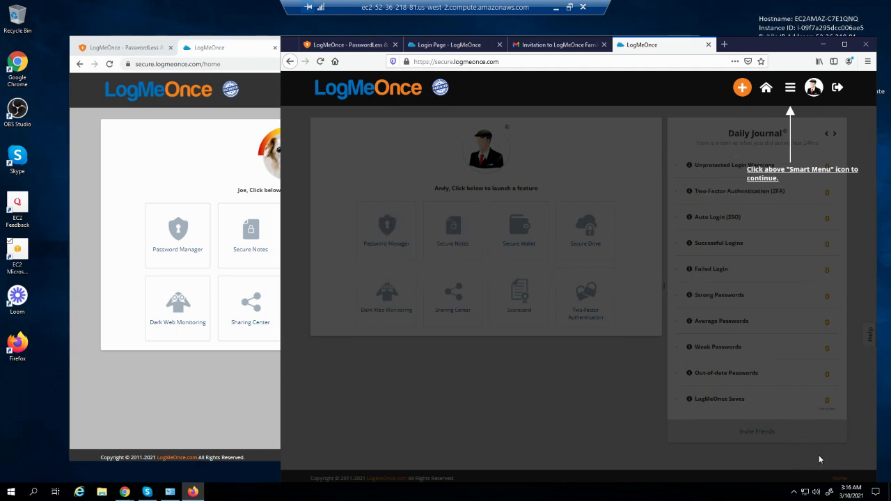
{"action": "left_click", "coordinate": [790, 87]}
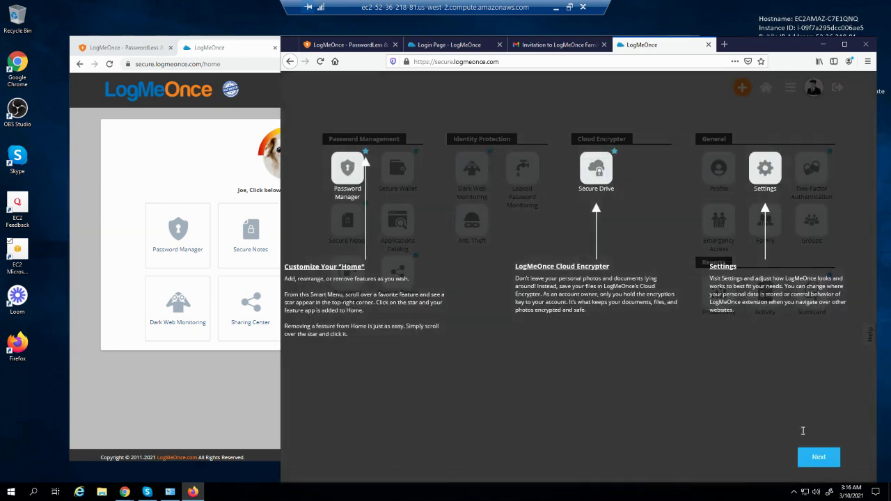
{"action": "left_click", "coordinate": [823, 459]}
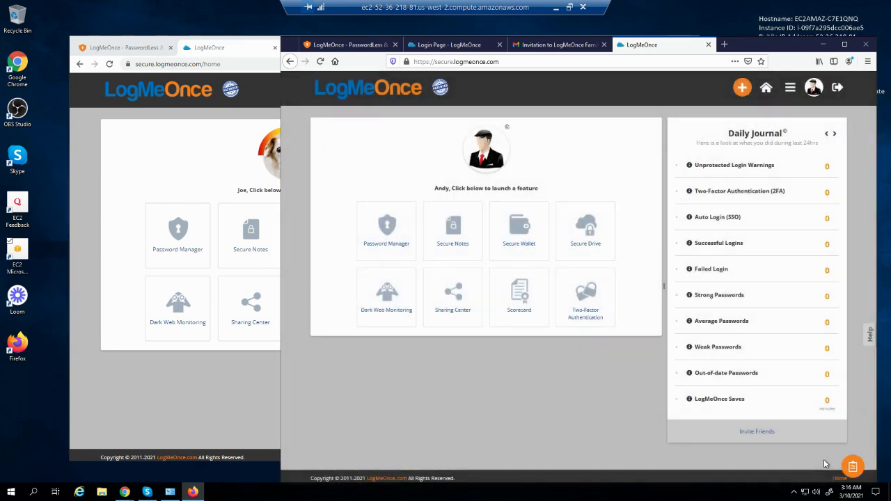
From the onboarding checklist, go to the Download LogMeOnce for Firefox page
{"action": "left_click", "coordinate": [854, 467]}
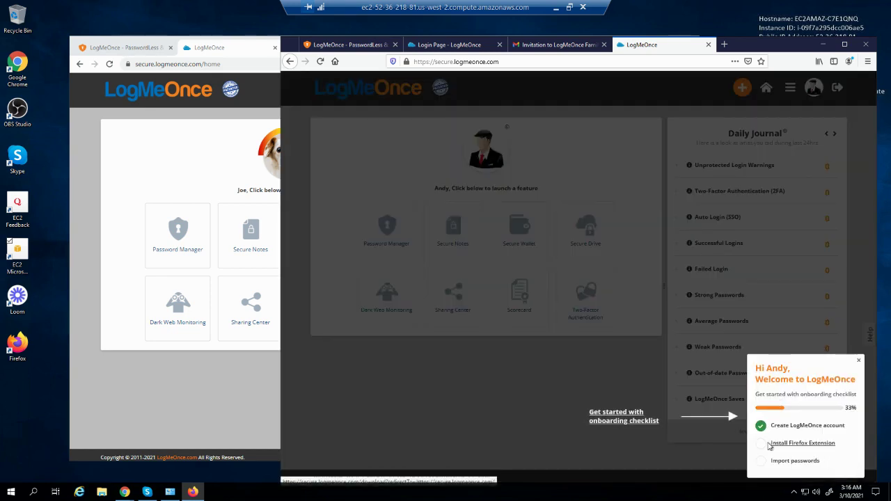
{"action": "left_click", "coordinate": [732, 434]}
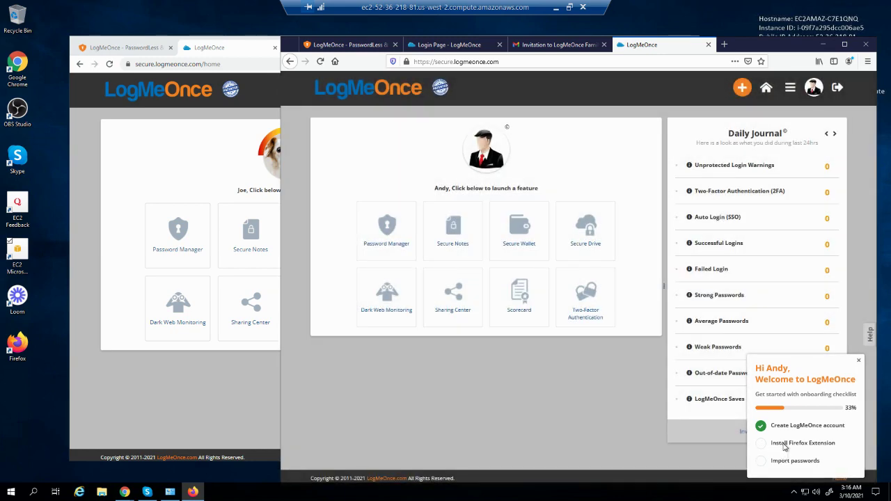
{"action": "left_click", "coordinate": [785, 444]}
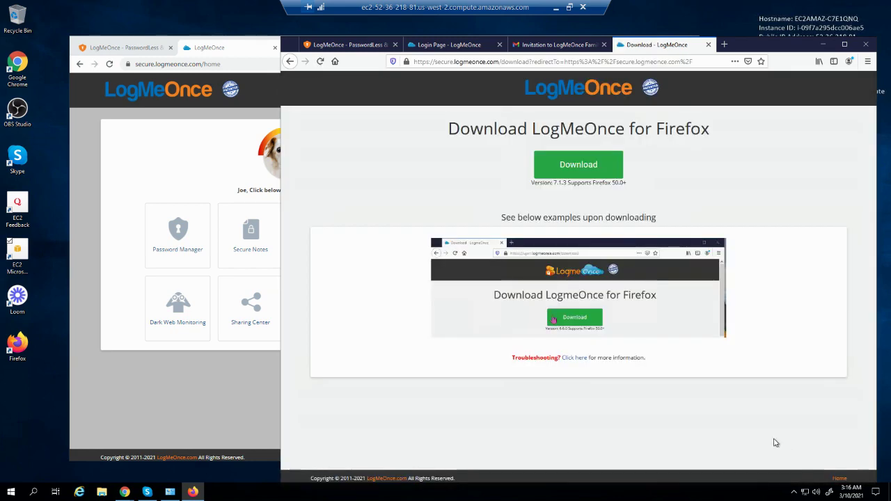
Download and install the LogMeOnce add-on in Firefox
{"action": "left_click", "coordinate": [567, 167]}
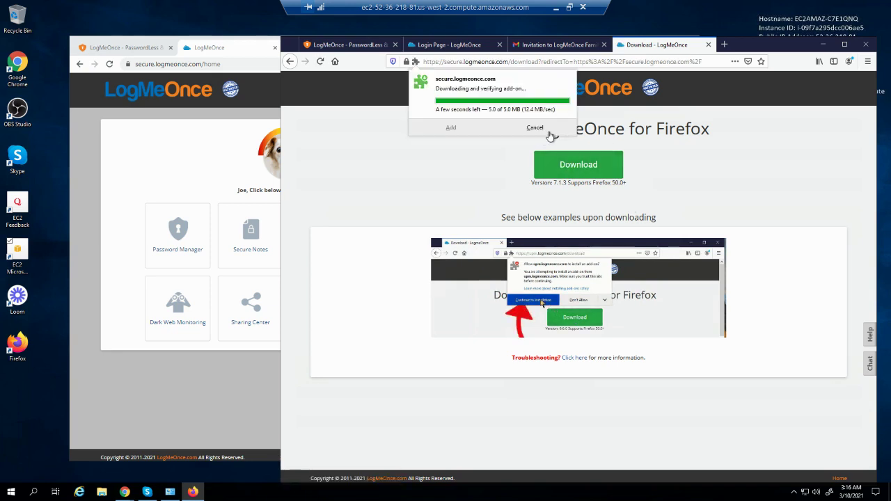
{"action": "left_click", "coordinate": [457, 139]}
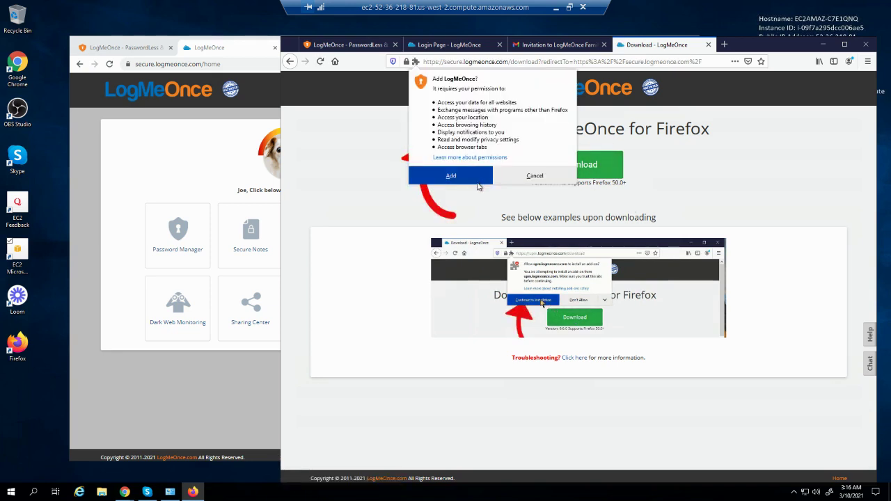
{"action": "left_click", "coordinate": [467, 176]}
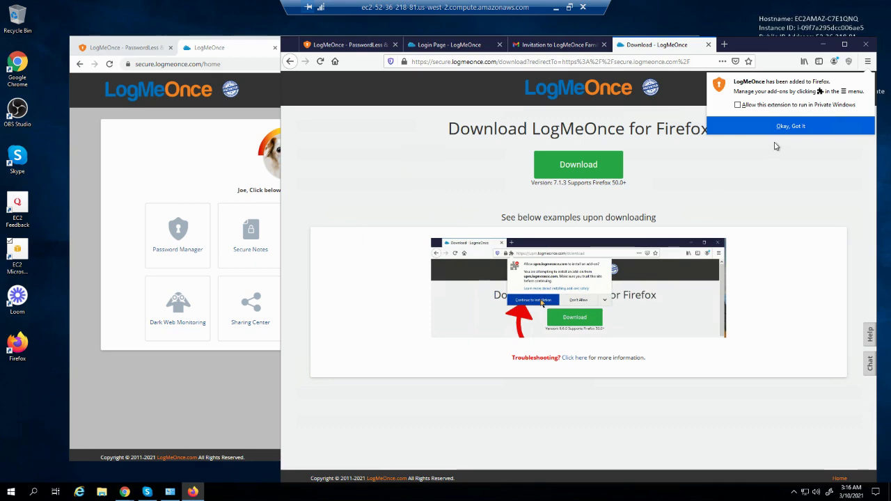
{"action": "left_click", "coordinate": [790, 126]}
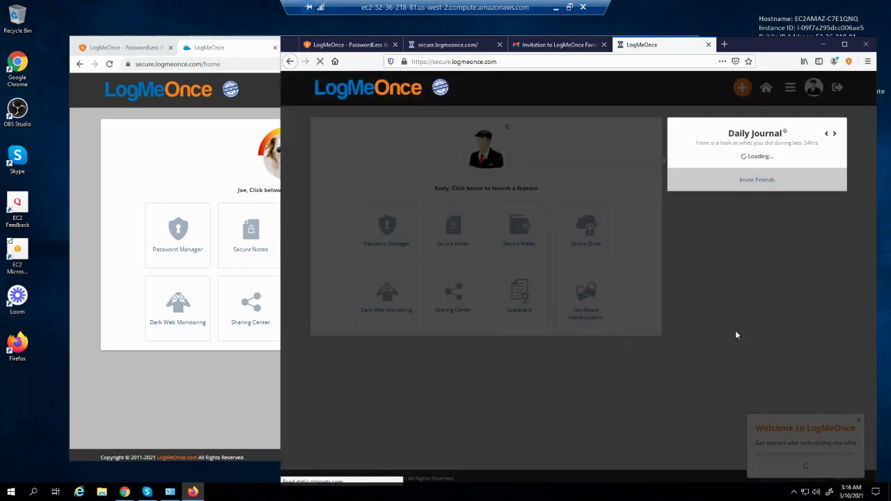
Dismiss the security posture tour and onboarding checklist, then enter the Password Manager vault
{"action": "left_click", "coordinate": [590, 400]}
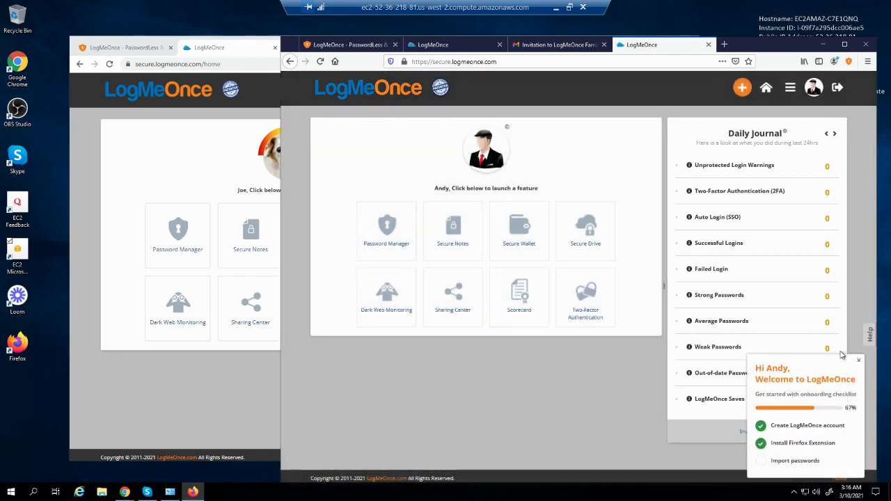
{"action": "left_click", "coordinate": [859, 360]}
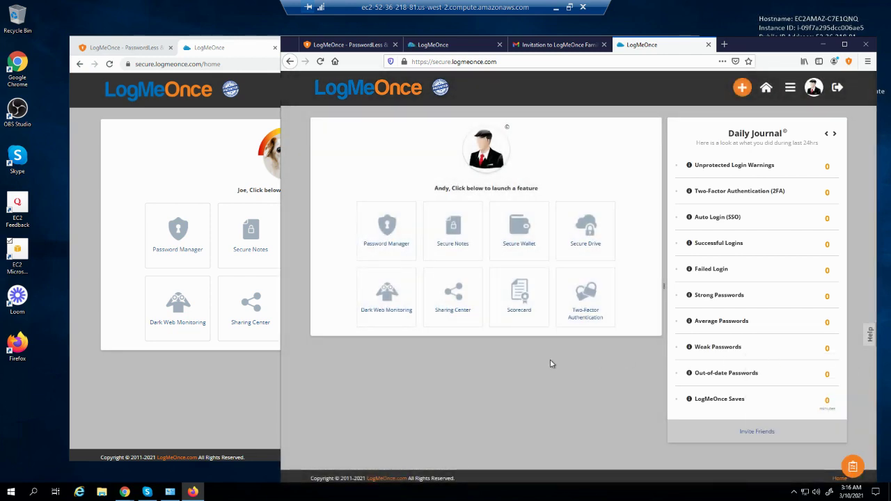
{"action": "left_click", "coordinate": [387, 228]}
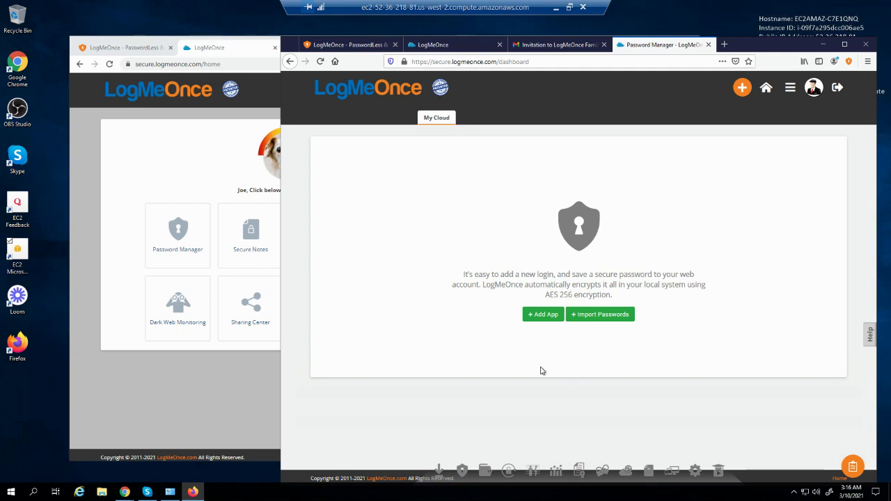
In the administrator's Chrome window, go to the Family members page
{"action": "left_click", "coordinate": [159, 381]}
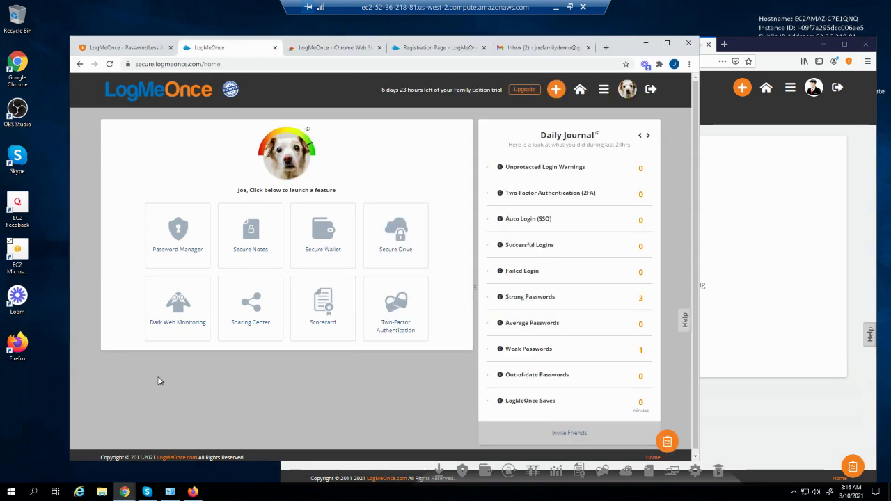
{"action": "left_click", "coordinate": [177, 236]}
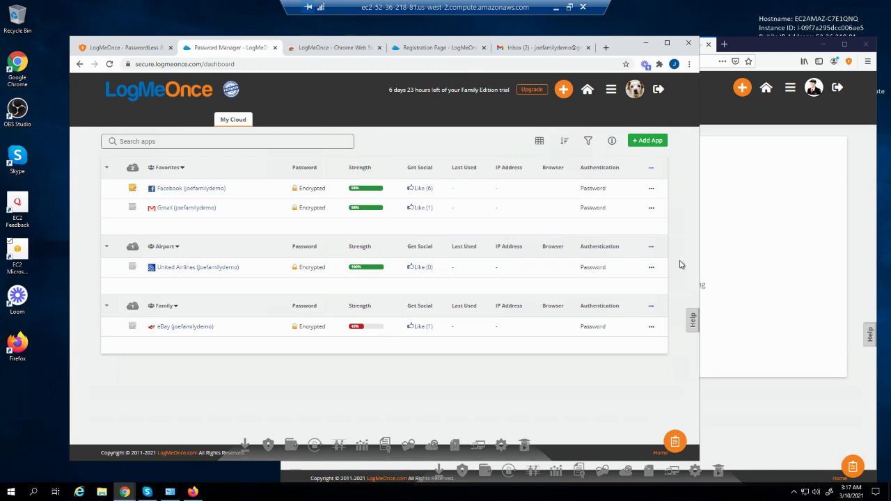
{"action": "left_click", "coordinate": [625, 93]}
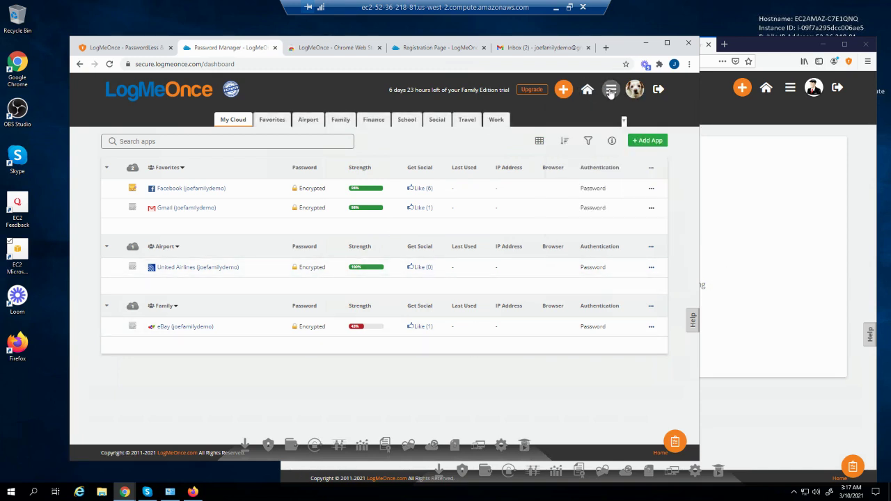
{"action": "left_click", "coordinate": [611, 90]}
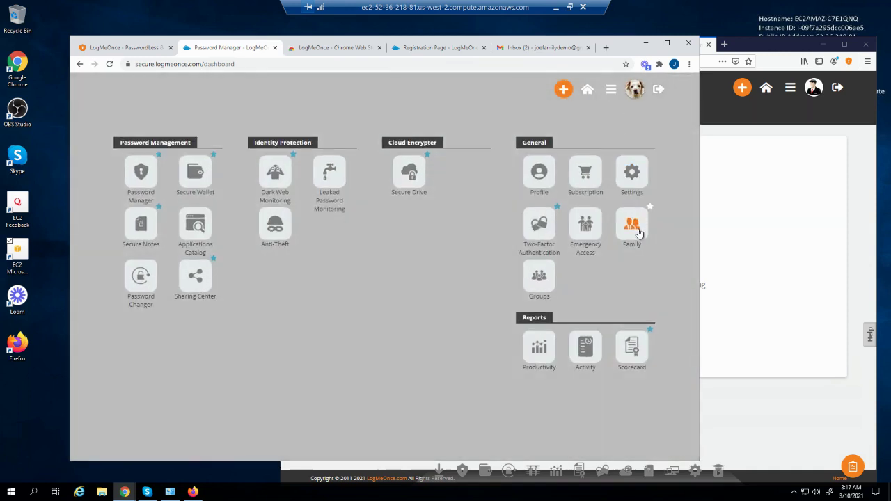
{"action": "left_click", "coordinate": [637, 230]}
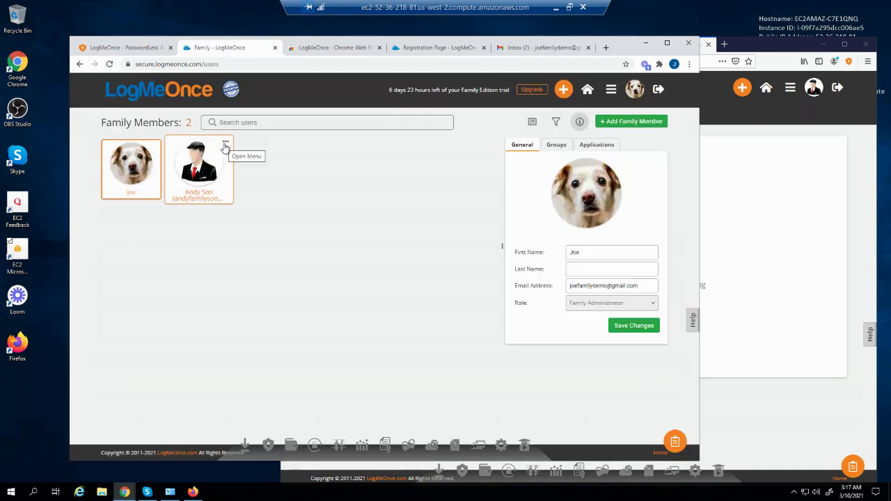
Edit the second member and assign the eBay login from their Applications tab
{"action": "left_click", "coordinate": [225, 144]}
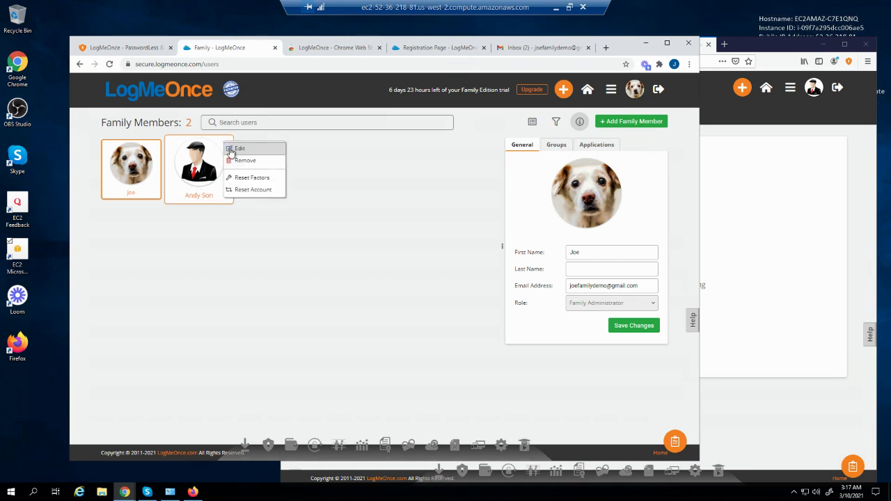
{"action": "left_click", "coordinate": [234, 148]}
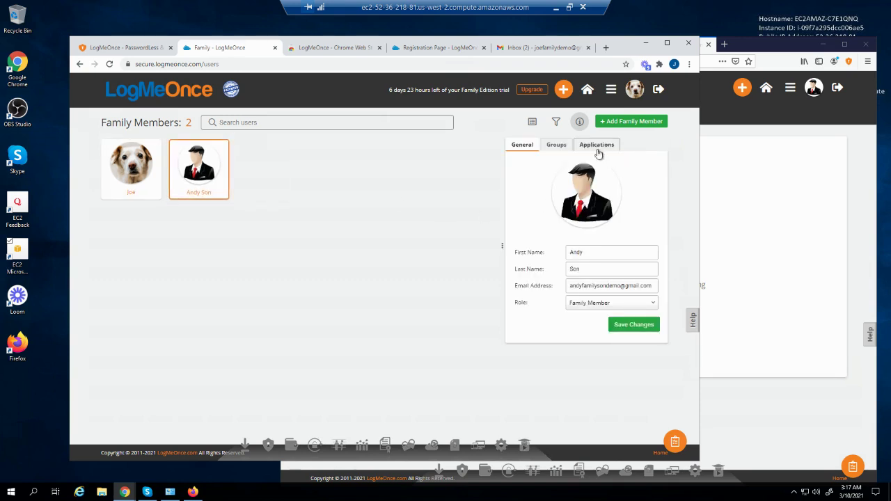
{"action": "left_click", "coordinate": [597, 147]}
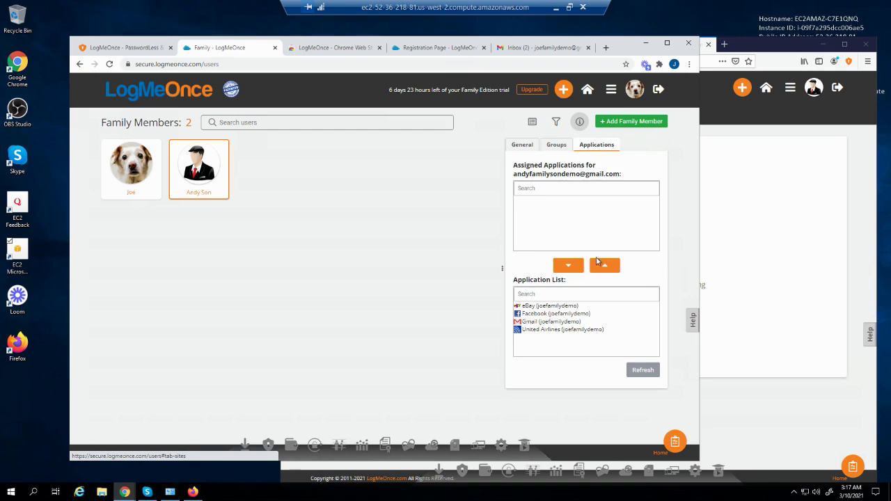
{"action": "left_click", "coordinate": [564, 306]}
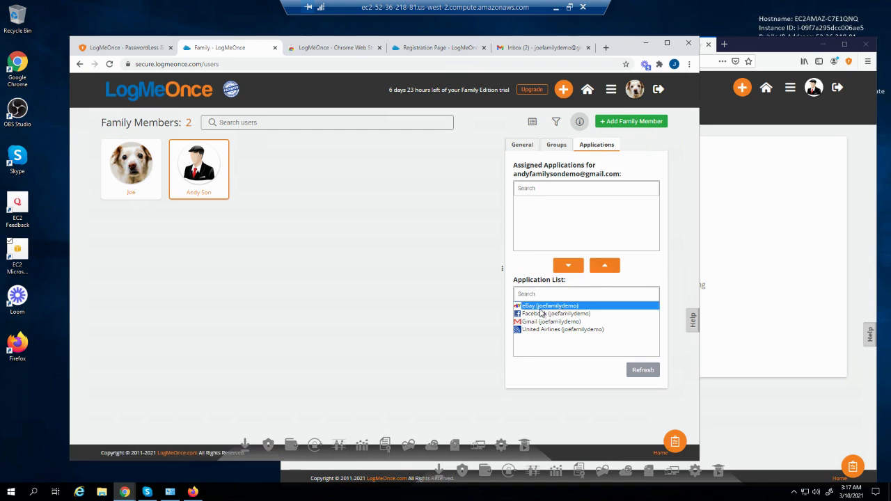
{"action": "left_click", "coordinate": [602, 268]}
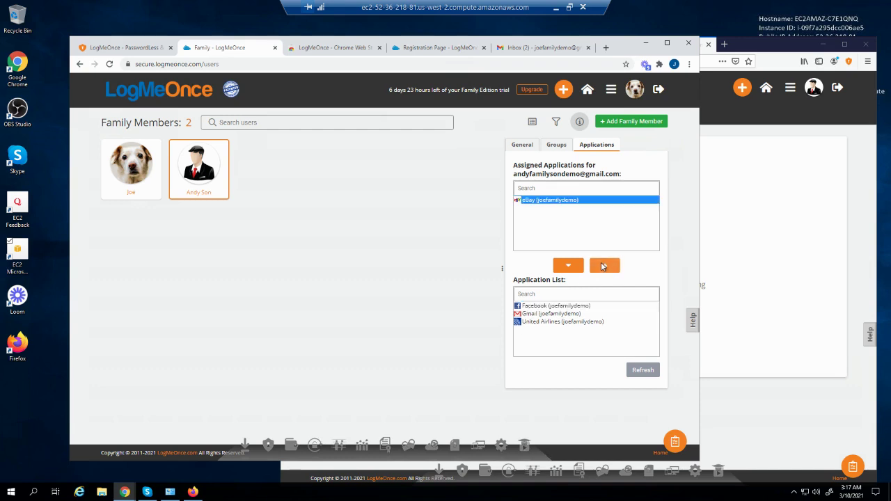
{"action": "left_click", "coordinate": [774, 256]}
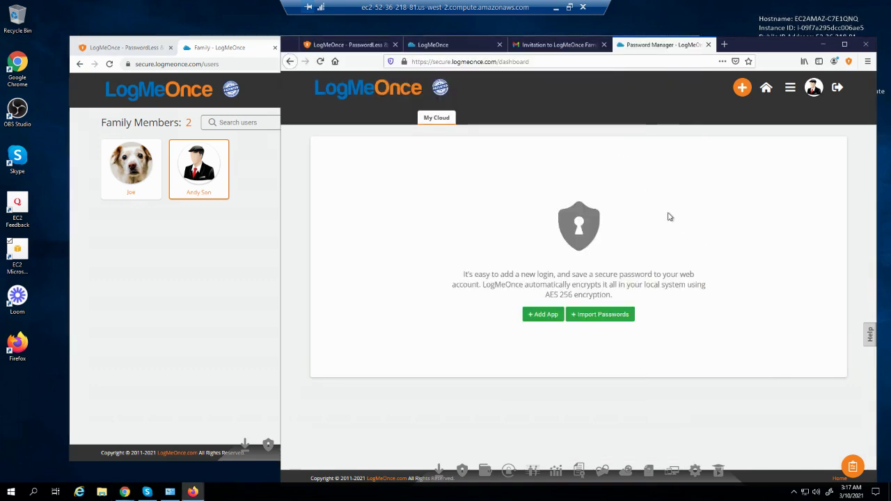
Reload the son's Firefox vault, then return to the administrator's Family page
{"action": "left_click", "coordinate": [319, 61]}
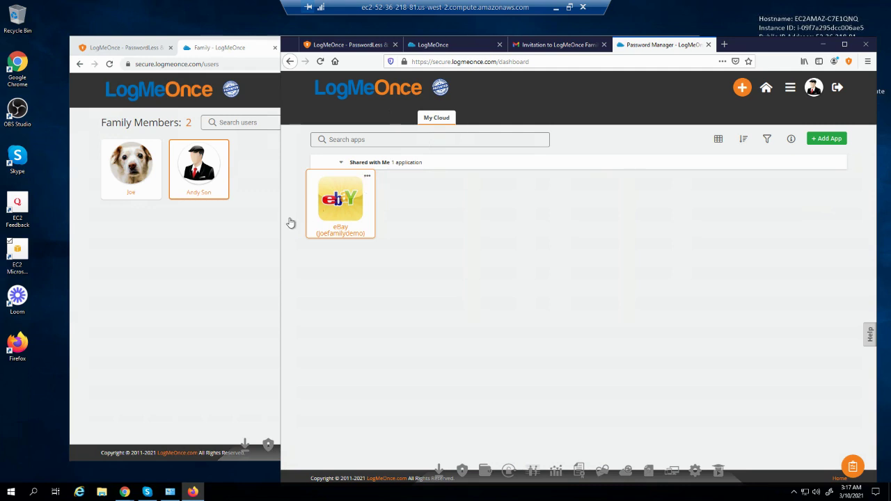
{"action": "left_click", "coordinate": [252, 230]}
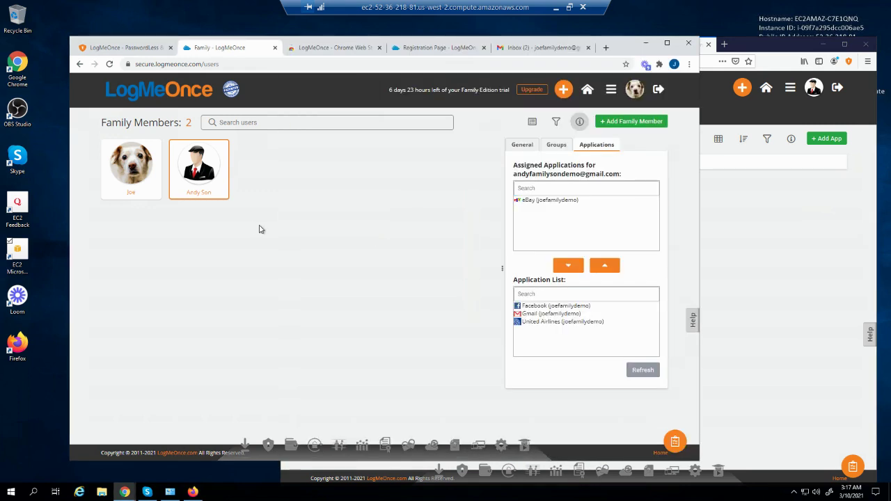
Set the son's Role to Family Administrator on his General details tab
{"action": "left_click", "coordinate": [529, 148]}
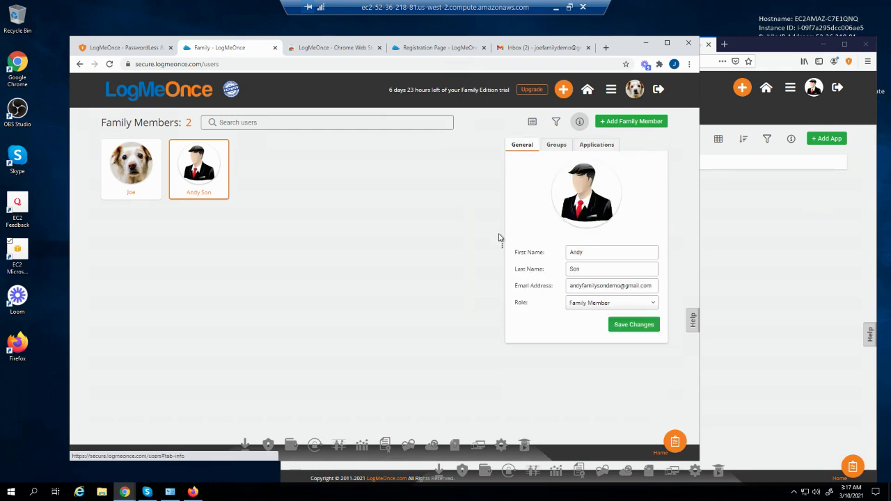
{"action": "left_click", "coordinate": [578, 306]}
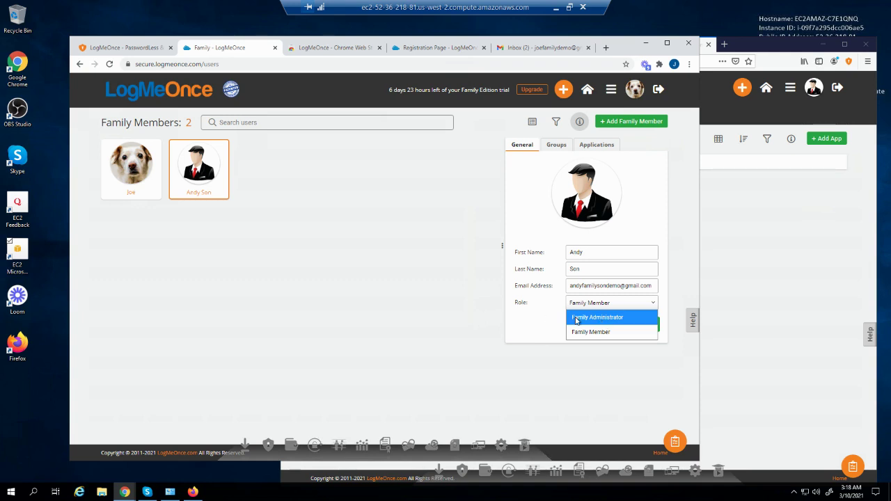
{"action": "left_click", "coordinate": [576, 320]}
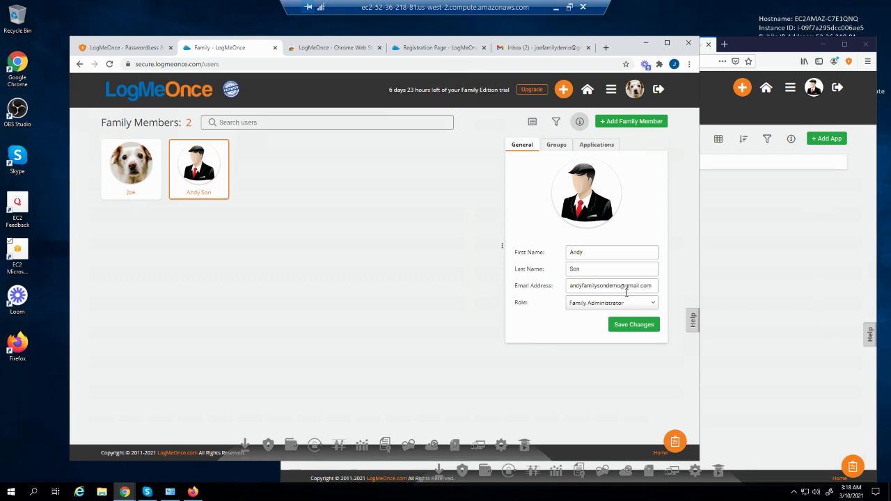
{"action": "left_click", "coordinate": [781, 299]}
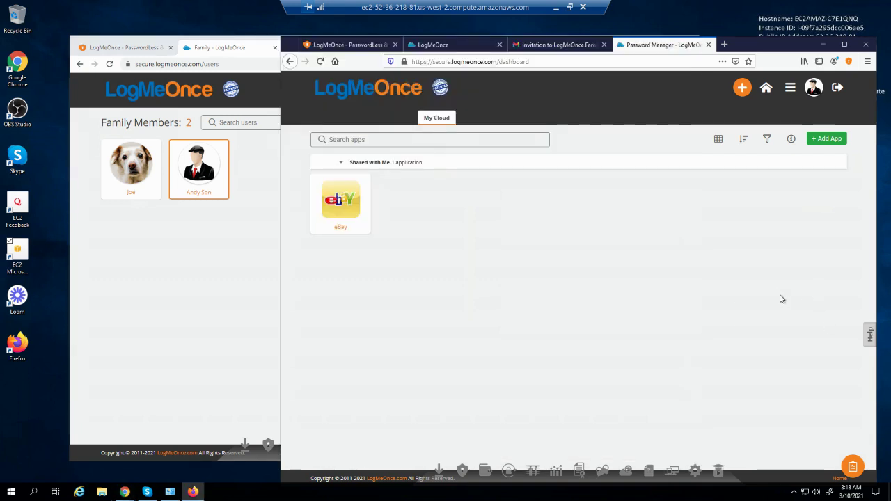
In the son's vault, show the Add App, Add Group, Add Note and Add Credit Card options
{"action": "left_click", "coordinate": [790, 89]}
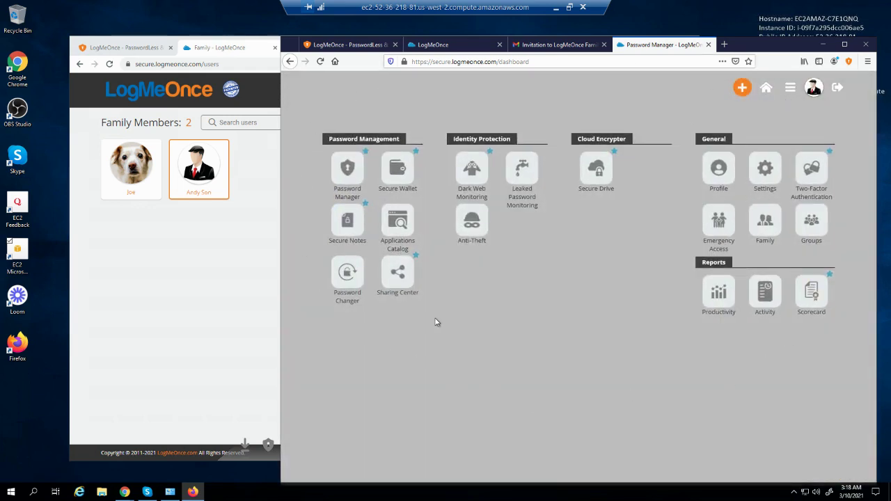
{"action": "left_click", "coordinate": [451, 368]}
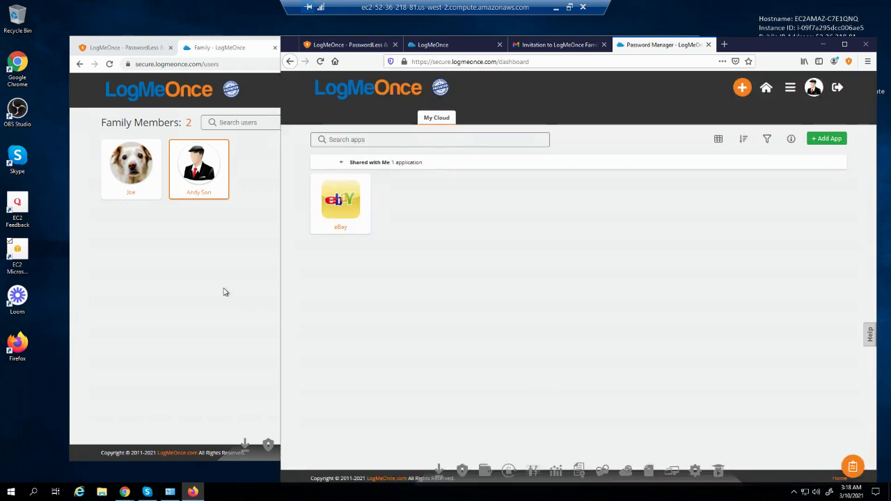
{"action": "left_click", "coordinate": [226, 289]}
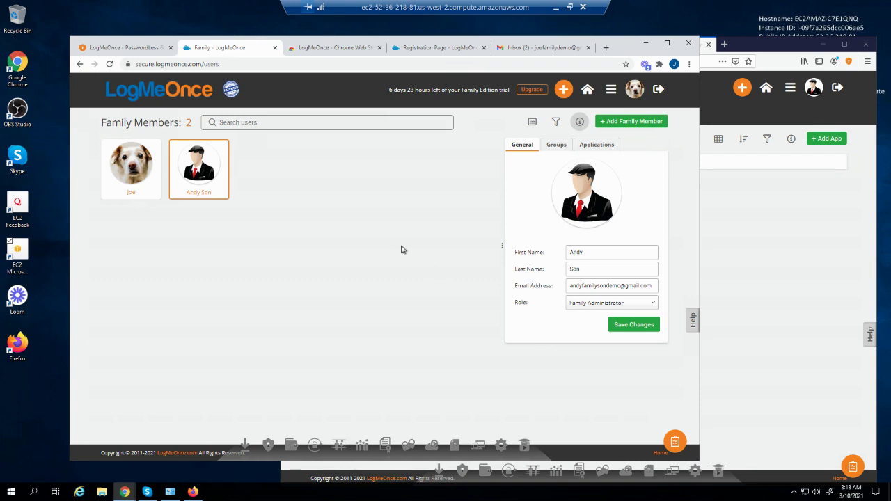
{"action": "left_click", "coordinate": [768, 219]}
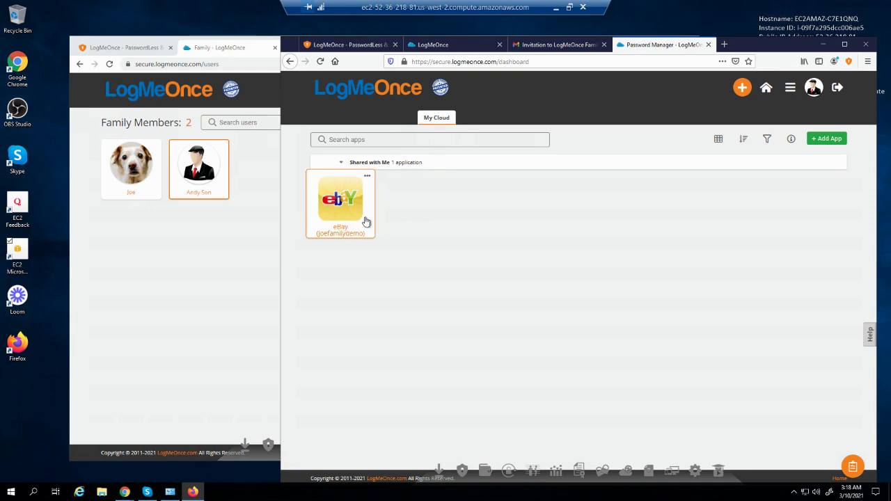
{"action": "left_click", "coordinate": [741, 87]}
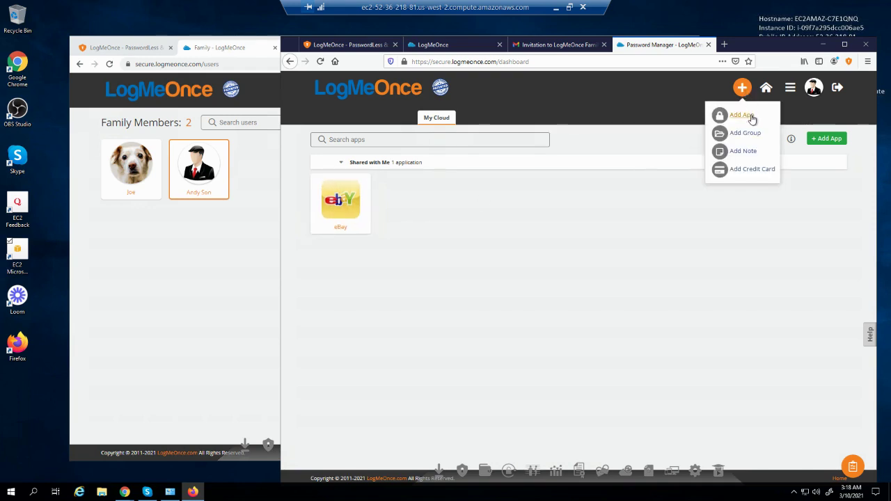
Add a Twitter app login, confirming with the LogMeOnce account password in Verification
{"action": "left_click", "coordinate": [741, 115]}
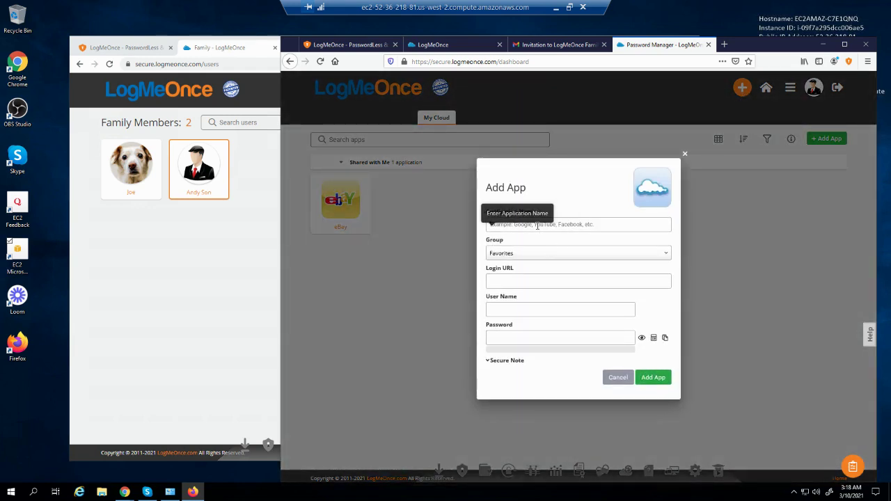
{"action": "type", "text": "tw"}
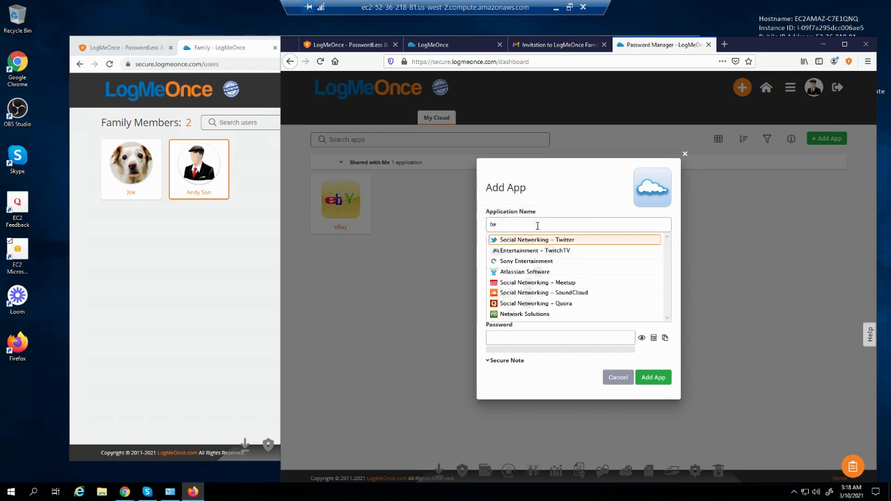
{"action": "left_click", "coordinate": [534, 241]}
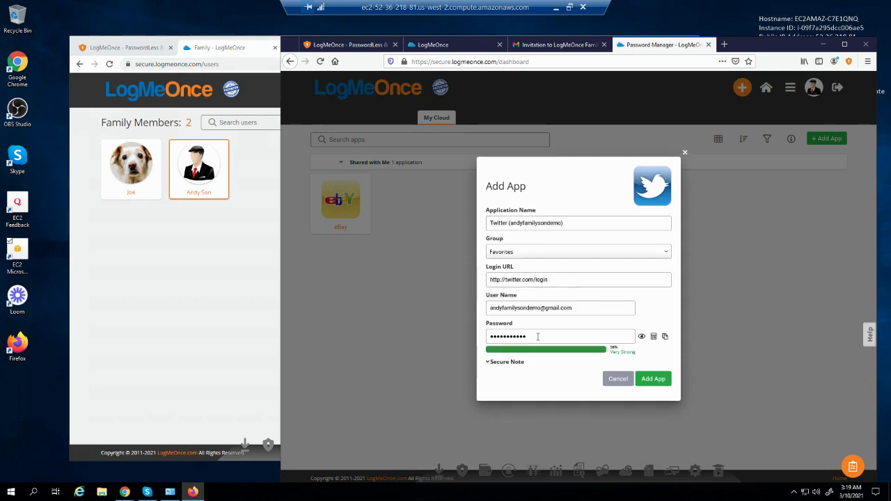
{"action": "left_click_drag", "start_coordinate": [538, 336], "coordinate": [310, 316]}
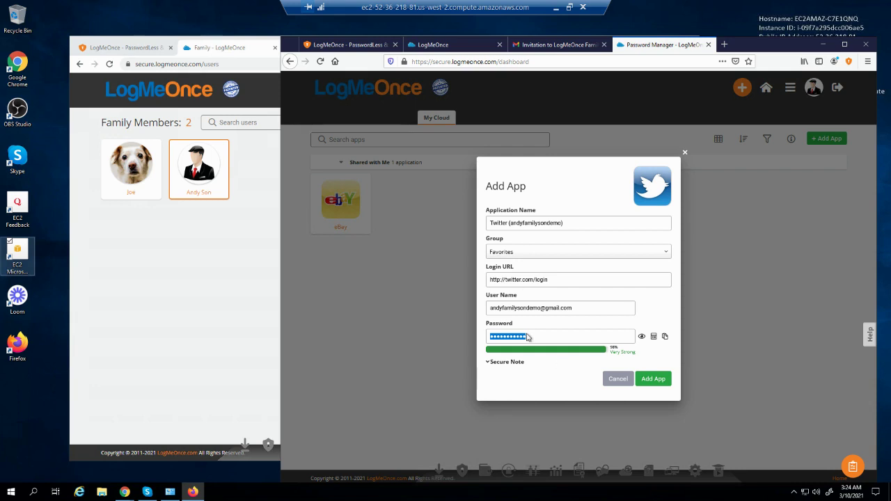
{"action": "left_click", "coordinate": [647, 379]}
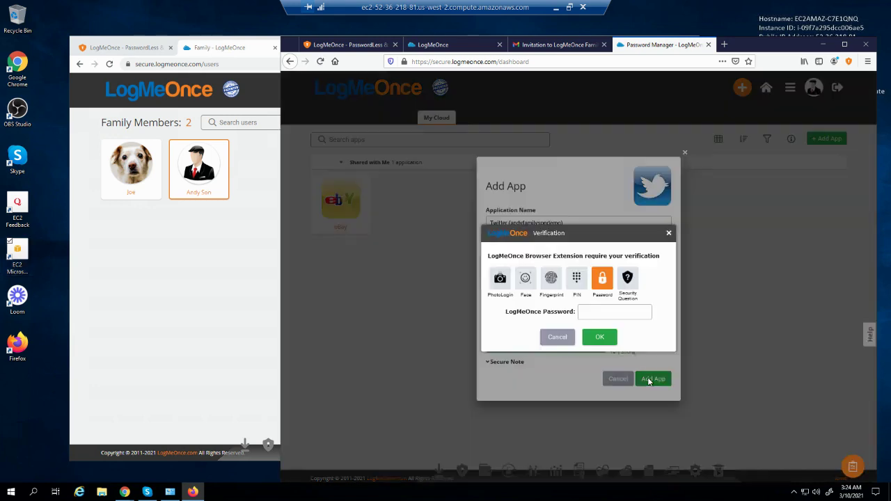
{"action": "left_click", "coordinate": [608, 313]}
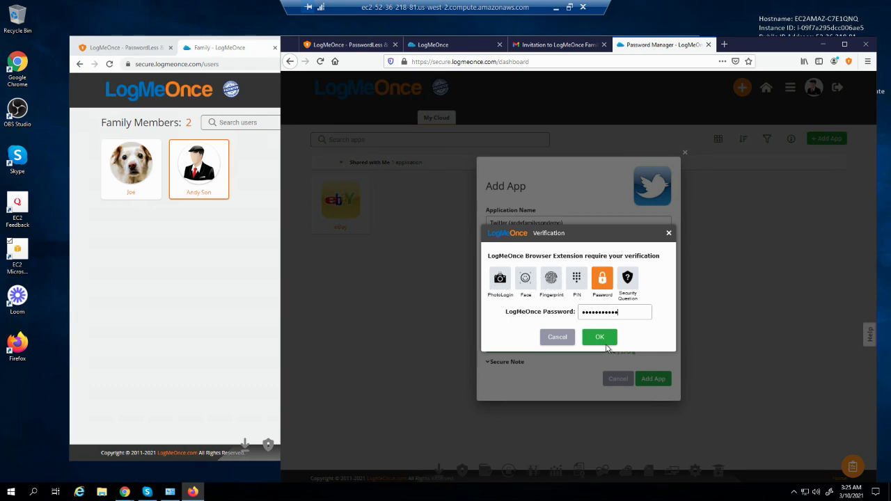
{"action": "left_click", "coordinate": [603, 339]}
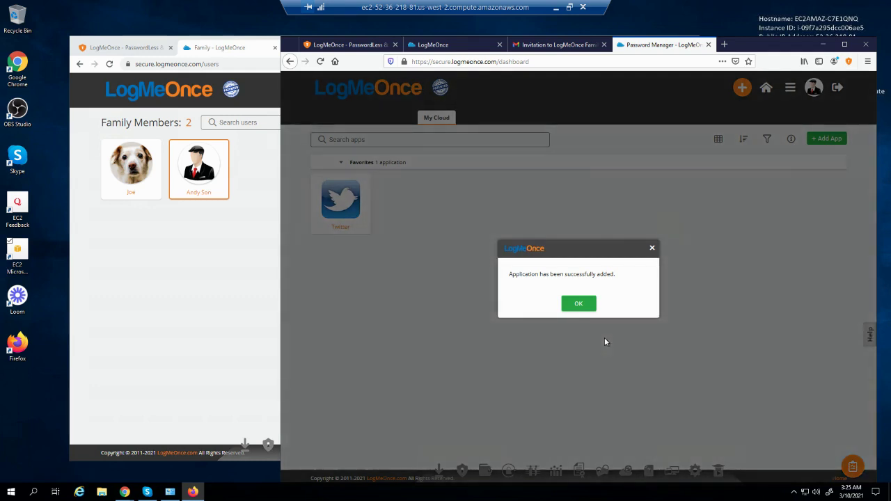
{"action": "left_click", "coordinate": [584, 305]}
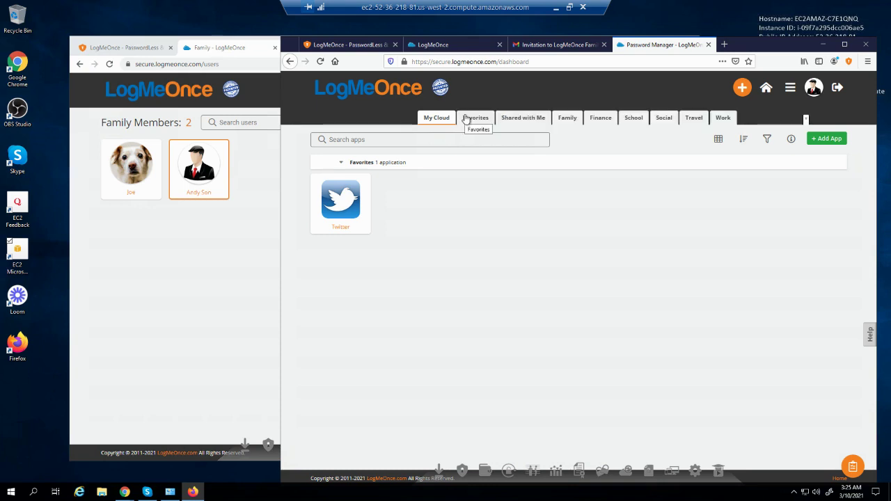
Show Favorites, reload the son's vault, then open the Family page from his menu
{"action": "left_click", "coordinate": [473, 119]}
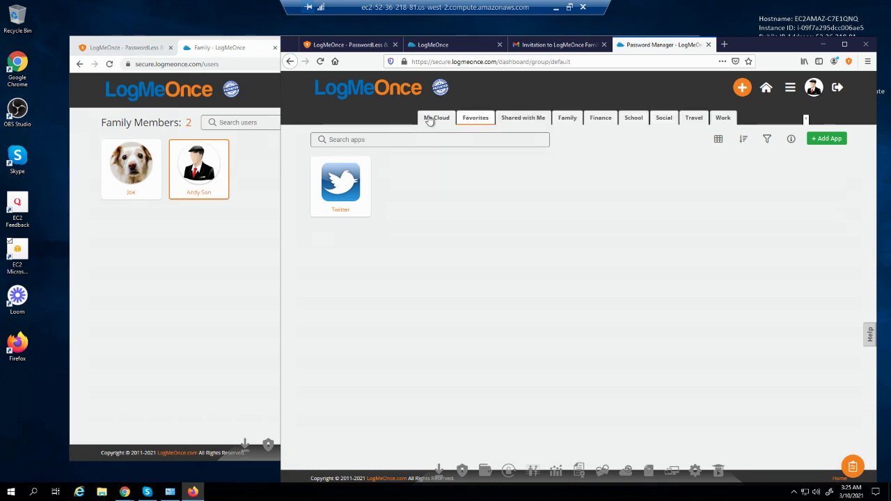
{"action": "left_click", "coordinate": [320, 61]}
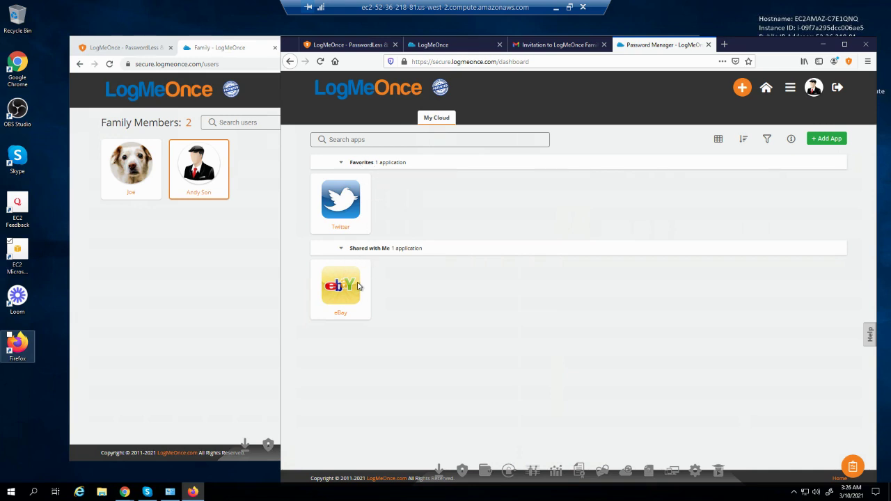
{"action": "left_click", "coordinate": [174, 251]}
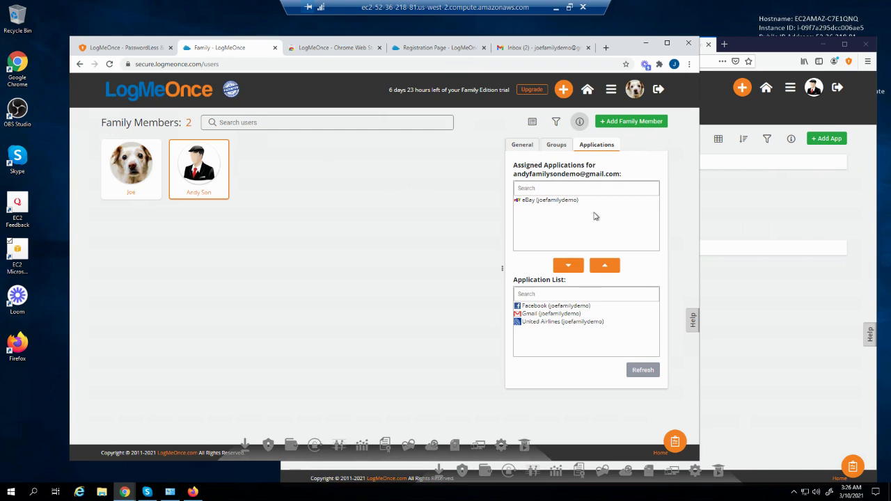
{"action": "left_click", "coordinate": [830, 203]}
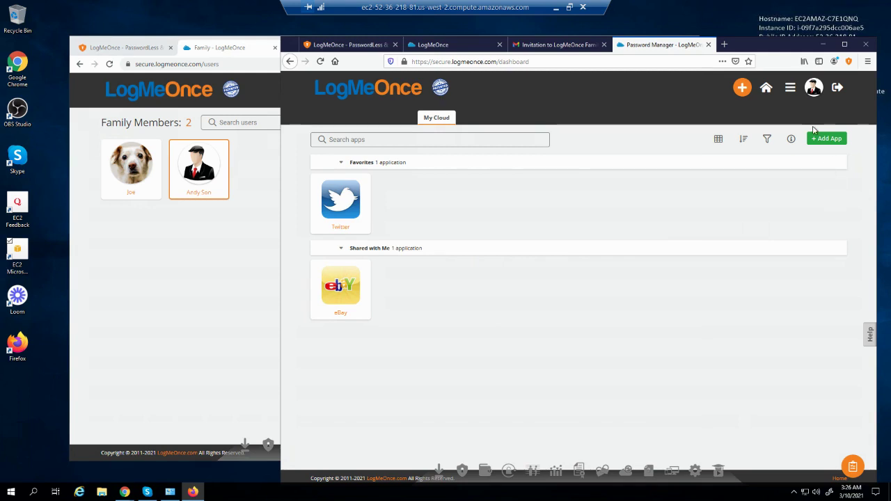
{"action": "left_click", "coordinate": [790, 88]}
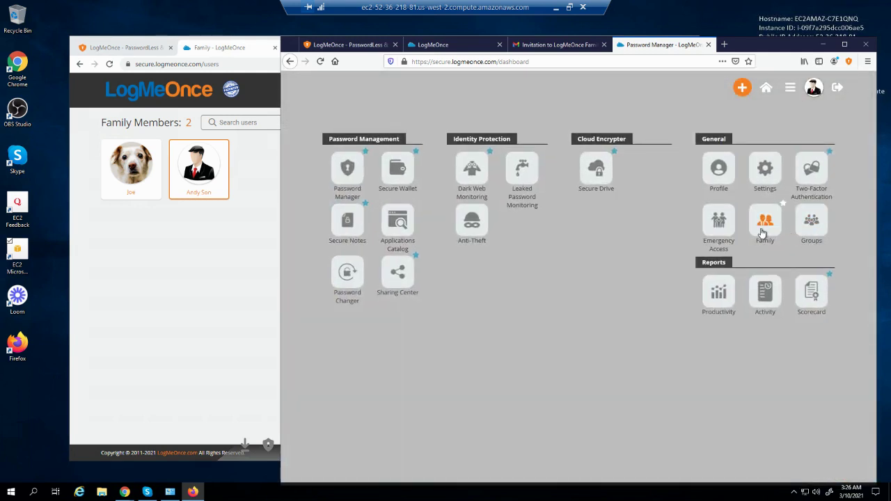
{"action": "left_click", "coordinate": [766, 224]}
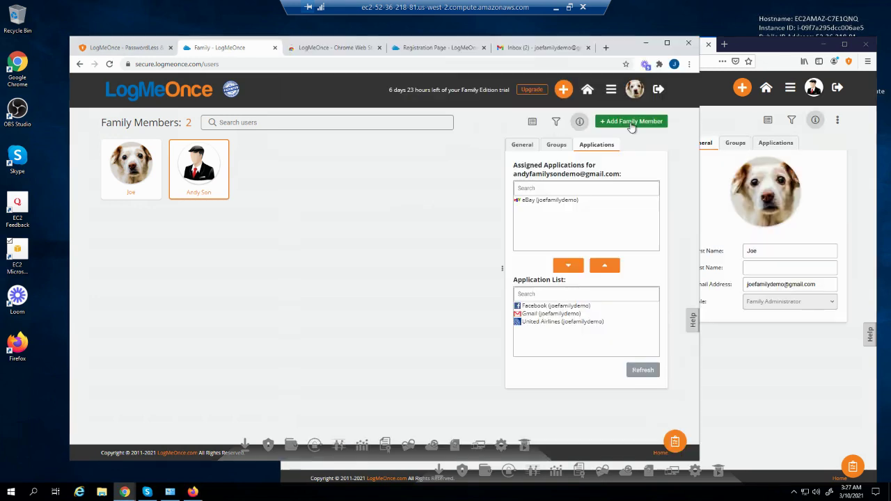
{"action": "left_click", "coordinate": [836, 159]}
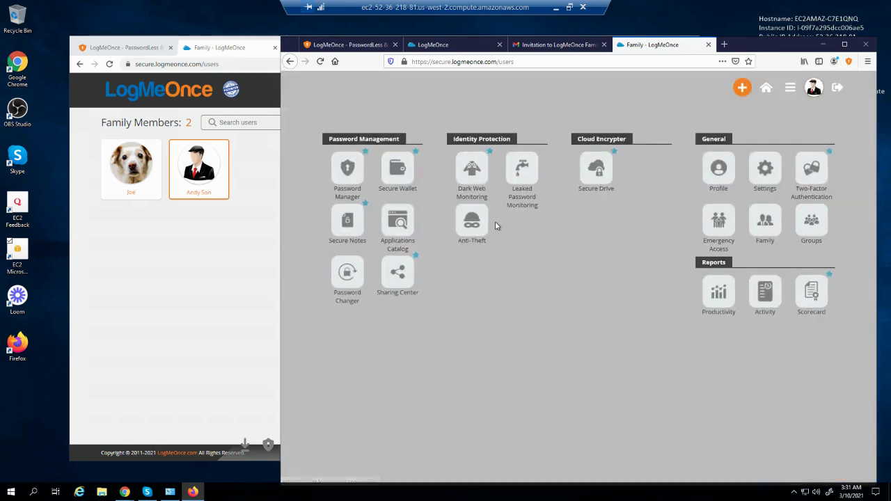
Open the shared eBay login's Edit details in the son's vault, then switch to the administrator
{"action": "left_click", "coordinate": [342, 169]}
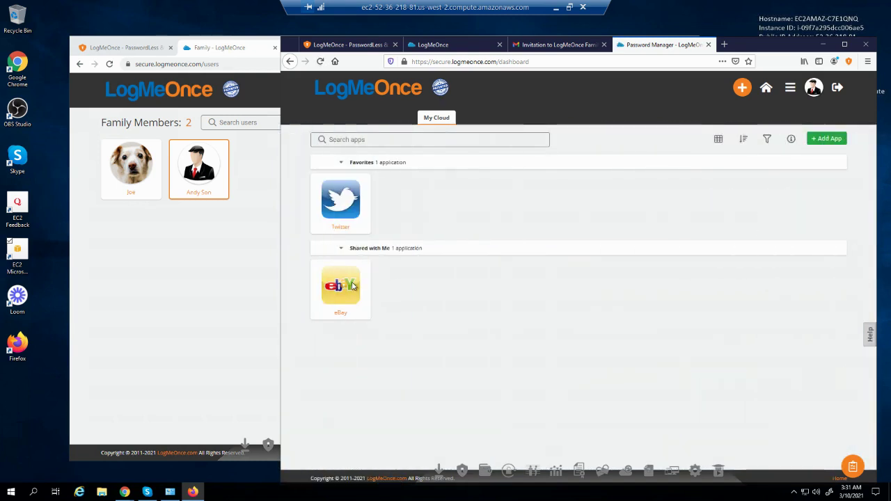
{"action": "mouse_move", "coordinate": [353, 305]}
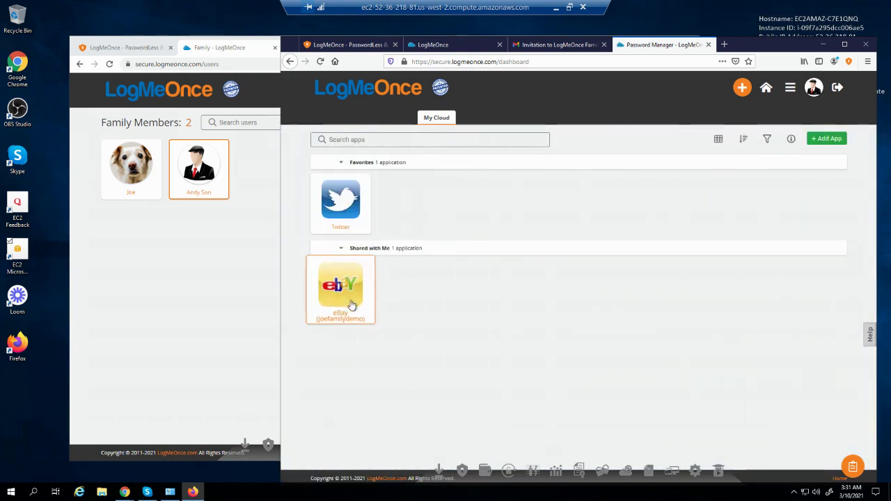
{"action": "left_click", "coordinate": [368, 266]}
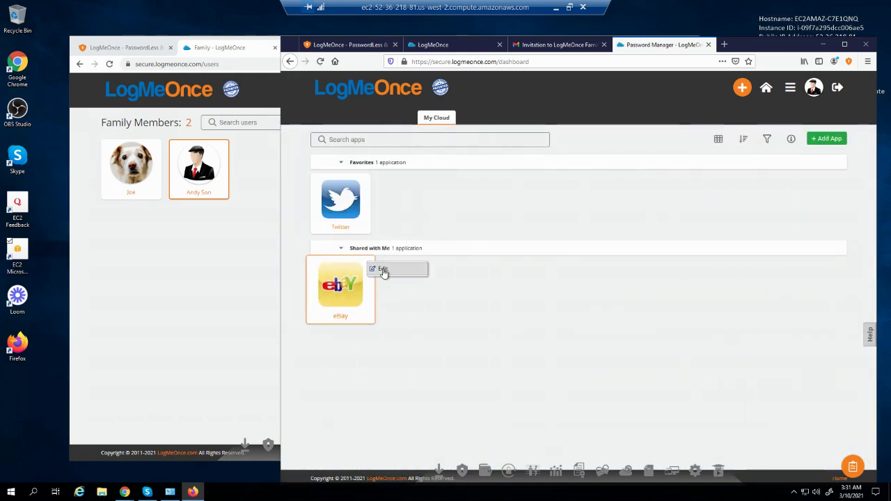
{"action": "left_click", "coordinate": [385, 271]}
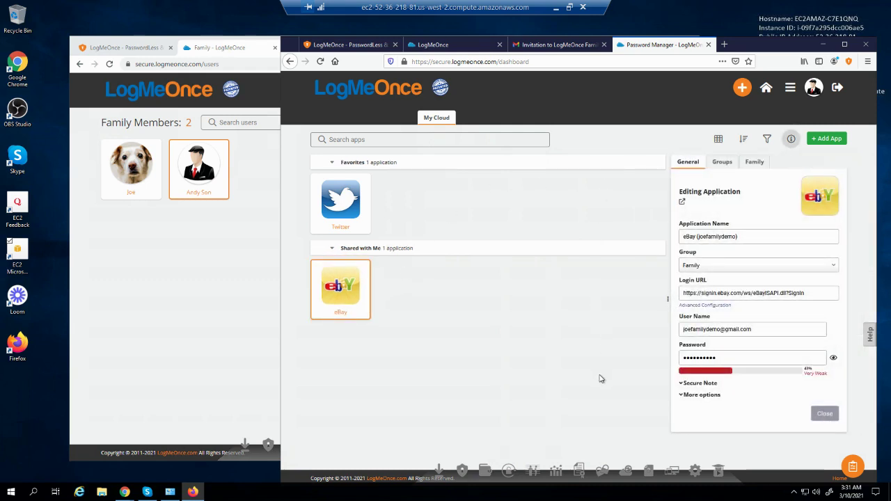
{"action": "left_click", "coordinate": [172, 285]}
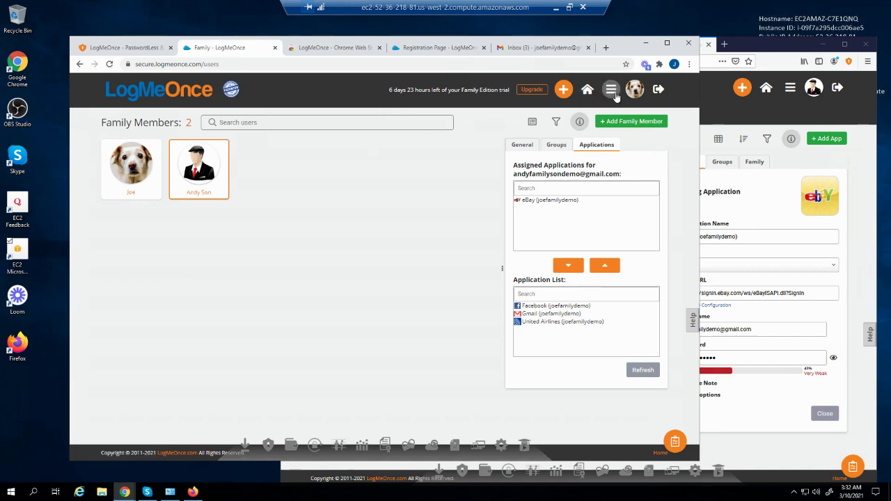
Open the administrator's Password Manager and choose Edit on the eBay entry
{"action": "left_click", "coordinate": [614, 94]}
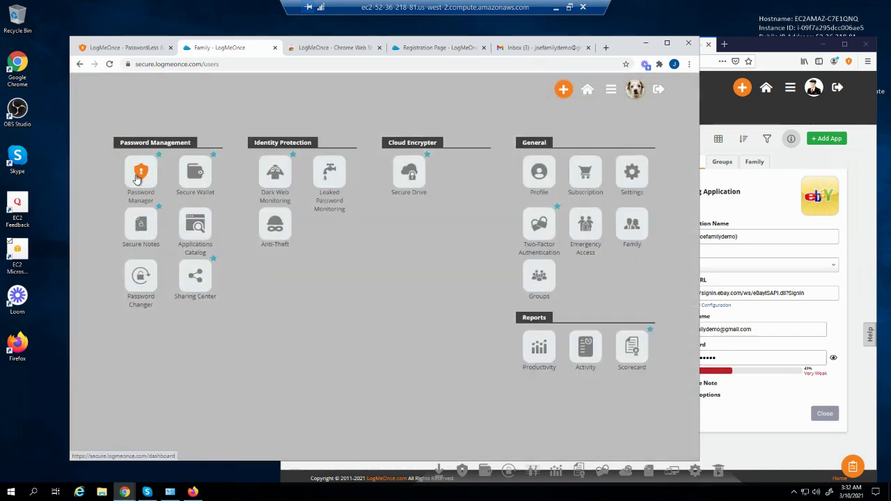
{"action": "left_click", "coordinate": [138, 178]}
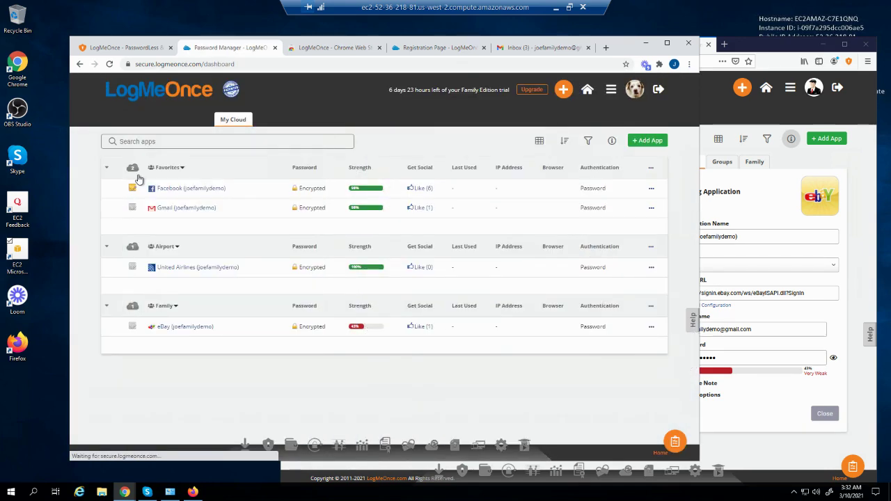
{"action": "left_click", "coordinate": [652, 330]}
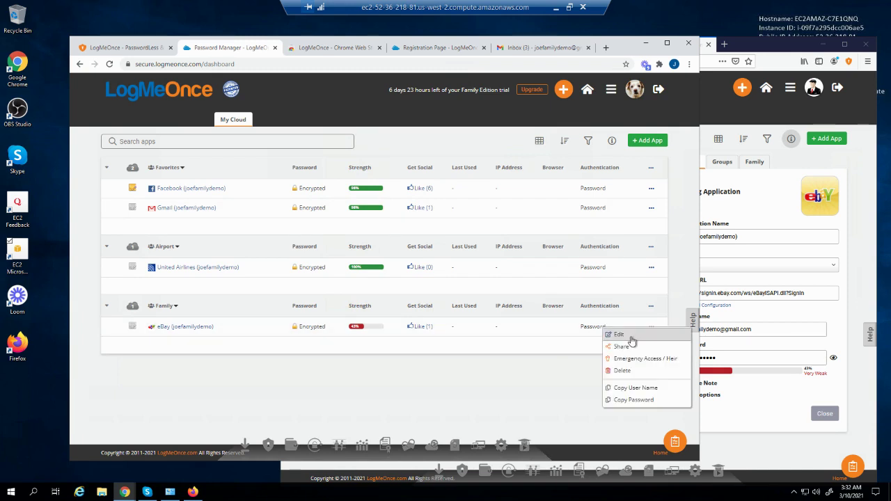
{"action": "left_click", "coordinate": [630, 337]}
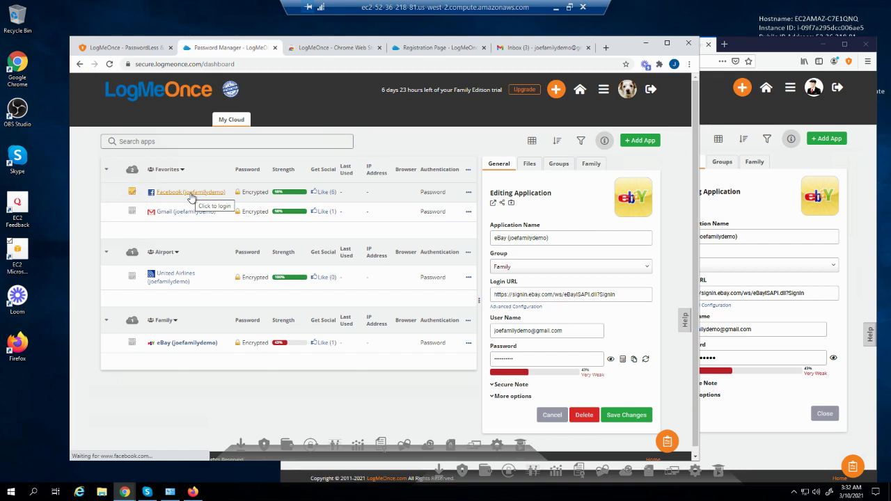
Start sharing the Facebook login and add the son from the recent recipients
{"action": "right_click", "coordinate": [192, 199]}
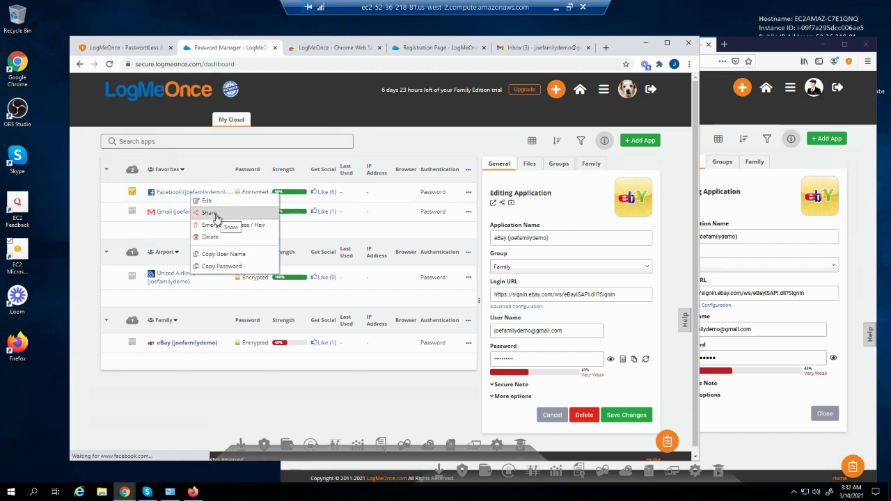
{"action": "left_click", "coordinate": [215, 217]}
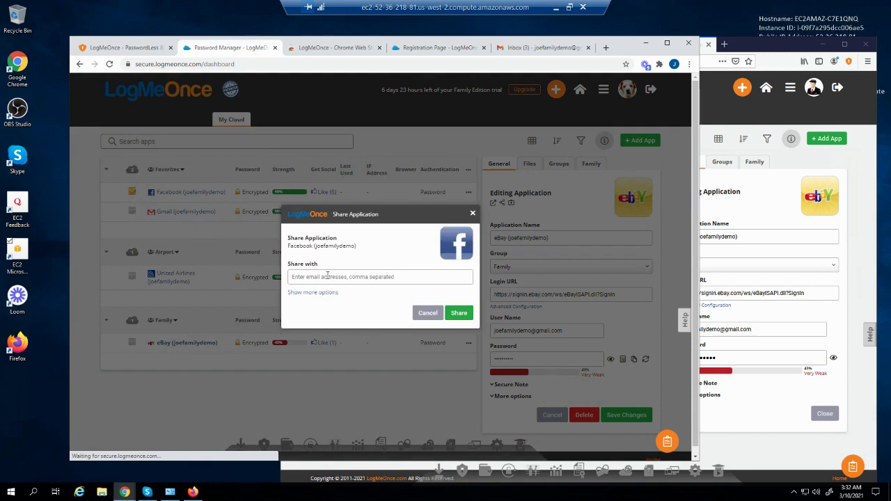
{"action": "left_click", "coordinate": [333, 276]}
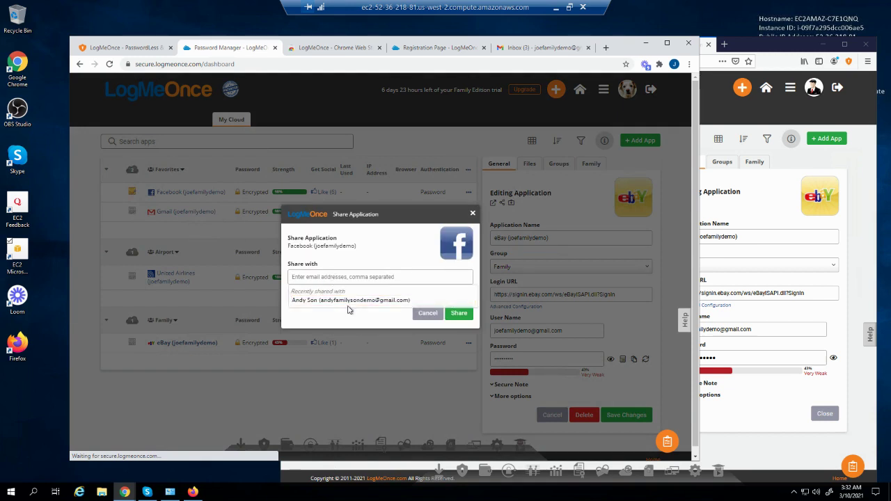
{"action": "left_click", "coordinate": [348, 303]}
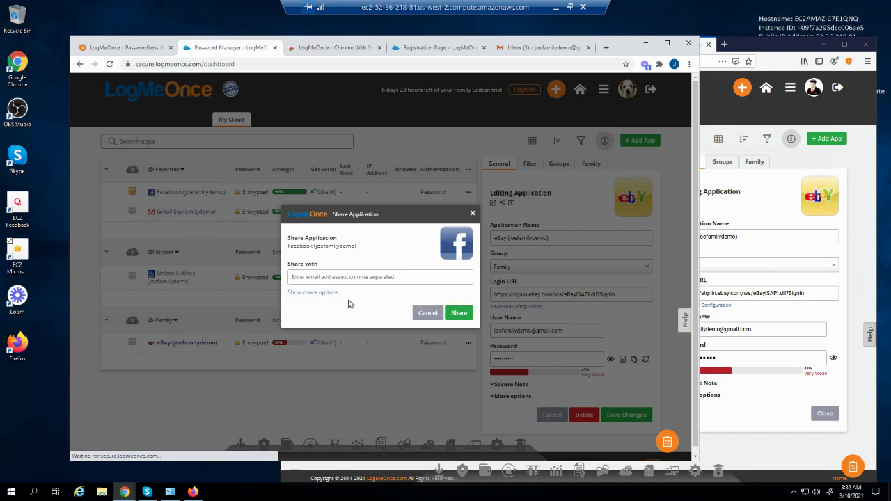
{"action": "left_click", "coordinate": [292, 293]}
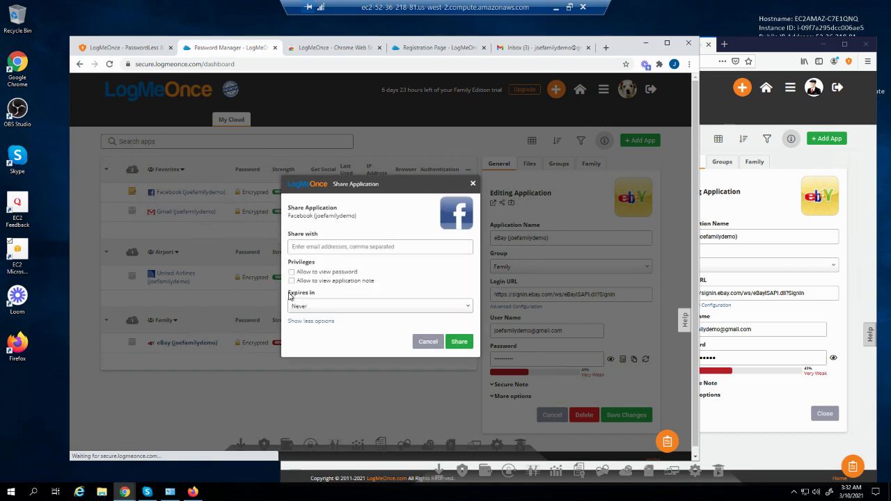
{"action": "left_click", "coordinate": [321, 246]}
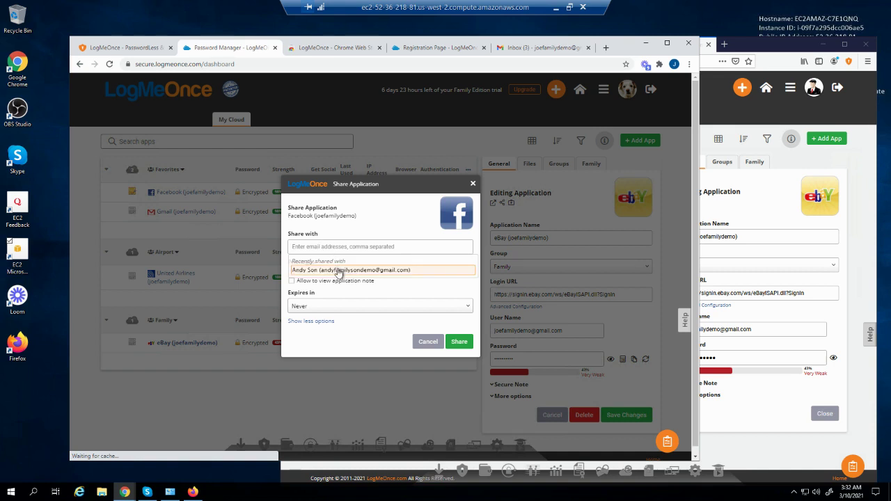
{"action": "left_click", "coordinate": [339, 271]}
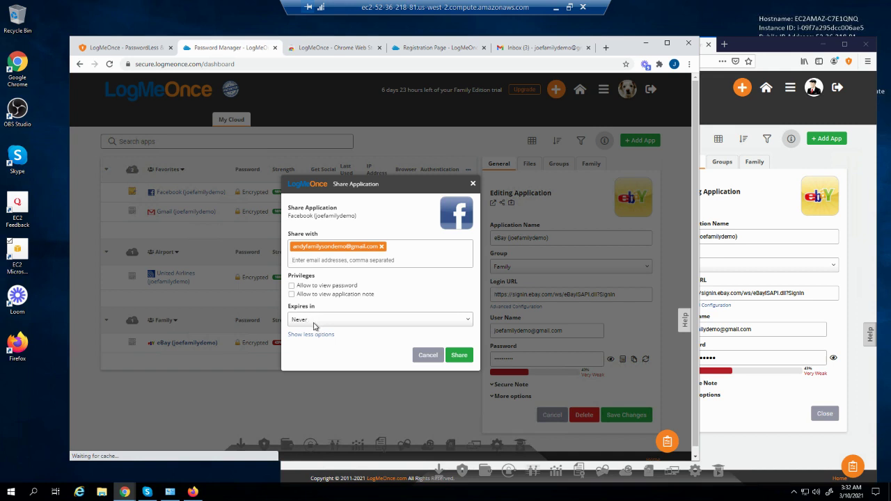
Allow the recipient to view the password with no expiry, and send the share
{"action": "left_click", "coordinate": [313, 323]}
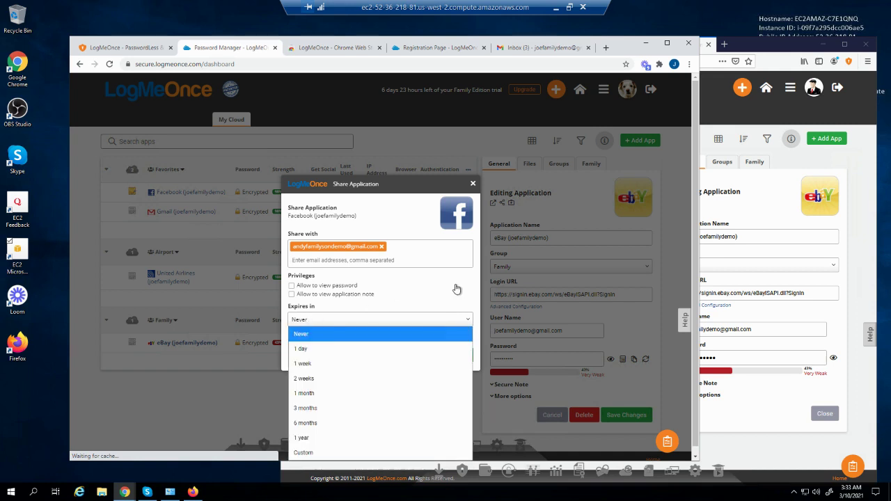
{"action": "left_click", "coordinate": [456, 288]}
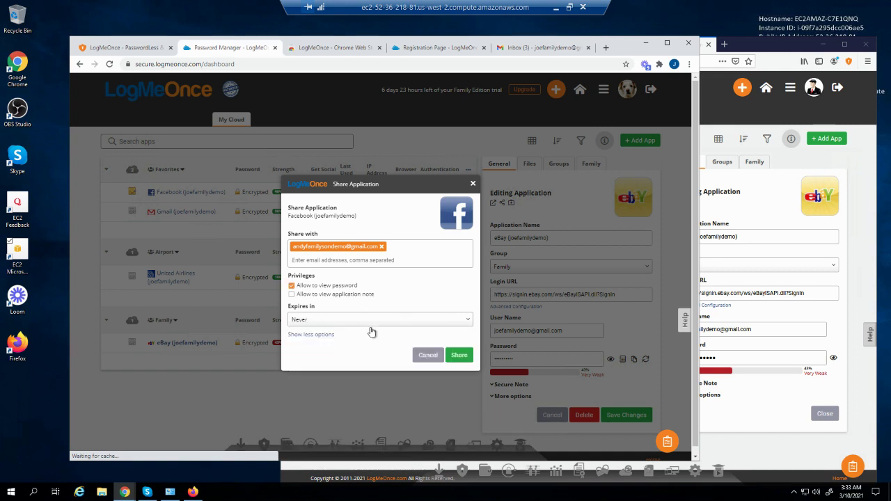
{"action": "left_click", "coordinate": [460, 358]}
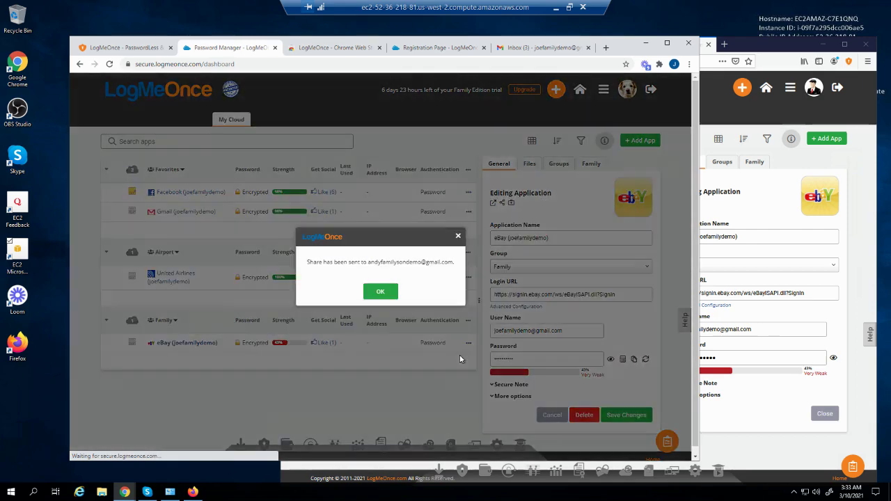
{"action": "left_click", "coordinate": [381, 292]}
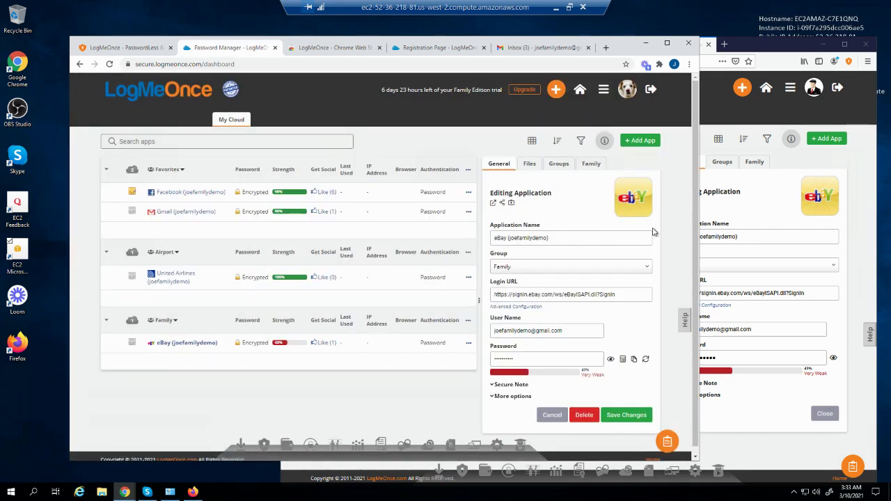
In the recipient's Firefox, check the LogMeOnce notifications and the family invitation email
{"action": "left_click", "coordinate": [858, 174]}
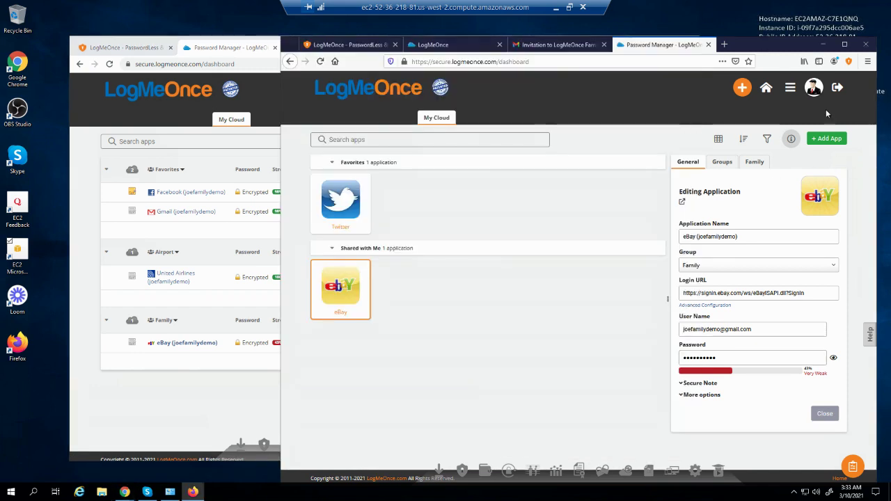
{"action": "left_click", "coordinate": [846, 63]}
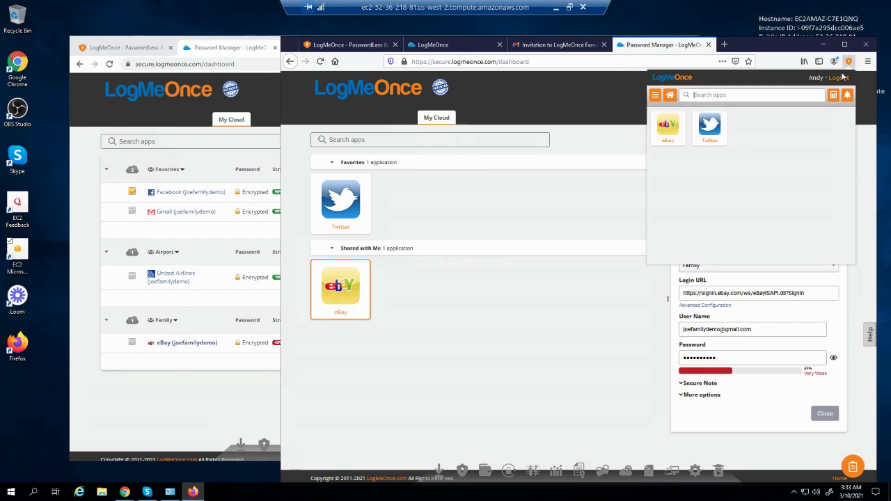
{"action": "left_click", "coordinate": [847, 96]}
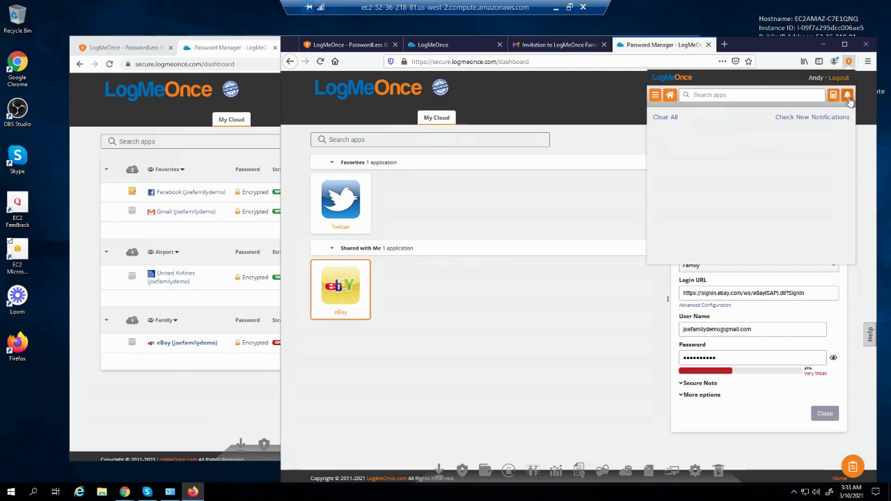
{"action": "left_click", "coordinate": [819, 118]}
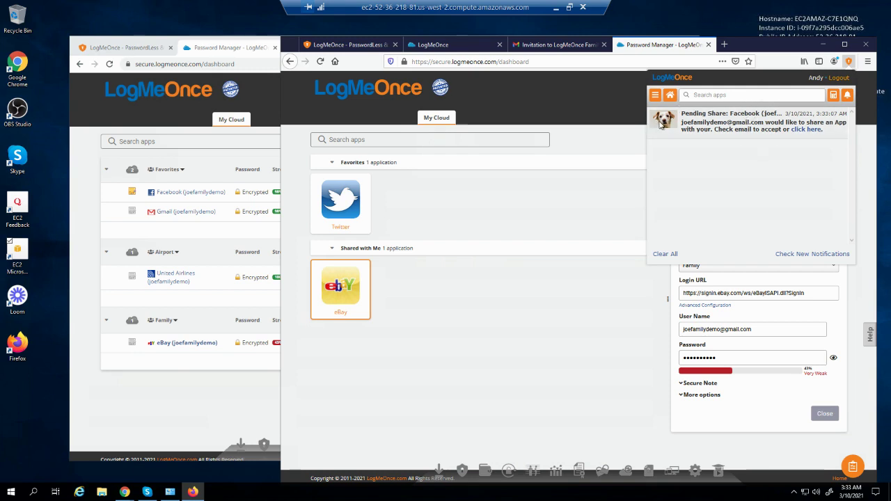
{"action": "left_click", "coordinate": [556, 44]}
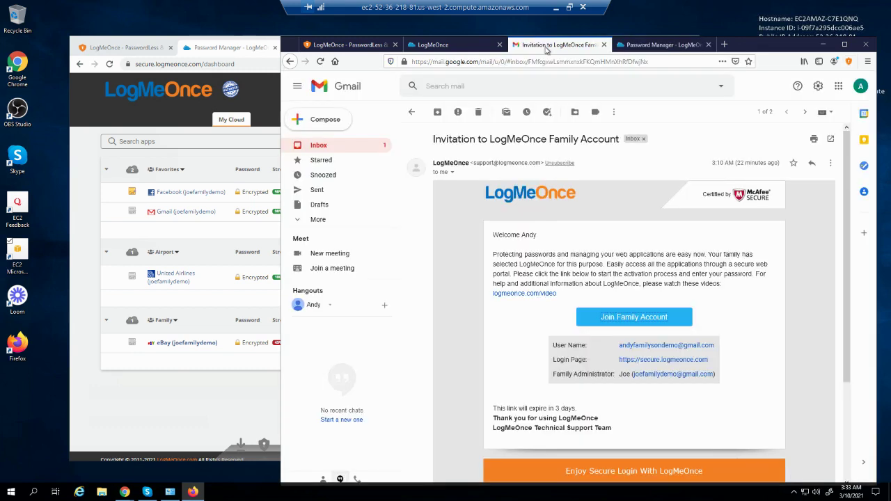
{"action": "left_click", "coordinate": [318, 148]}
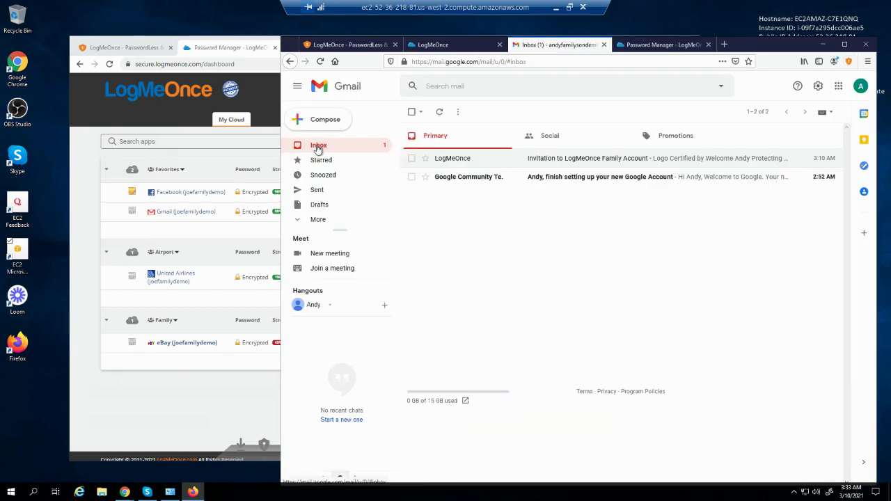
Open the 'Pending Share: Facebook' notification from the LogMeOnce extension's bell menu
{"action": "left_click", "coordinate": [661, 49]}
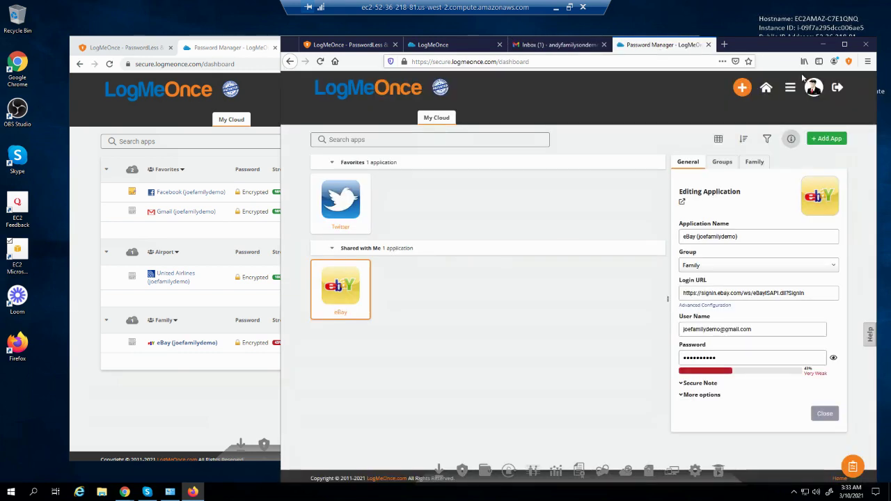
{"action": "left_click", "coordinate": [848, 62]}
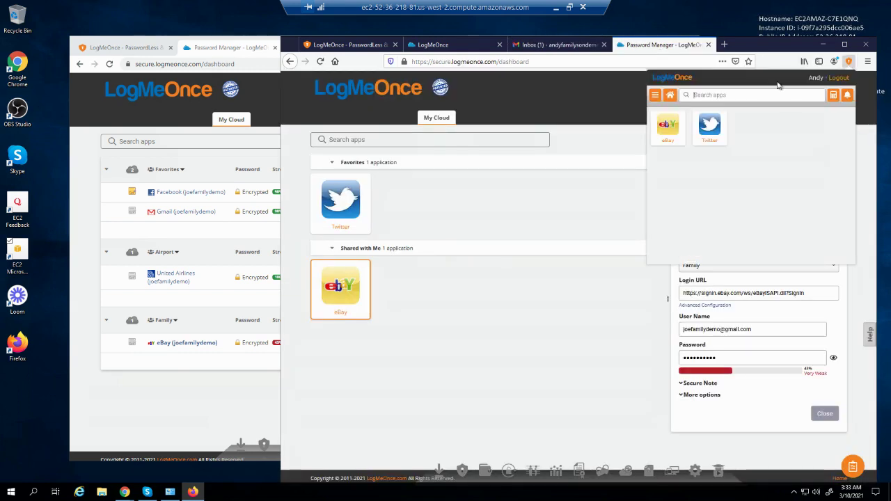
{"action": "left_click", "coordinate": [847, 95]}
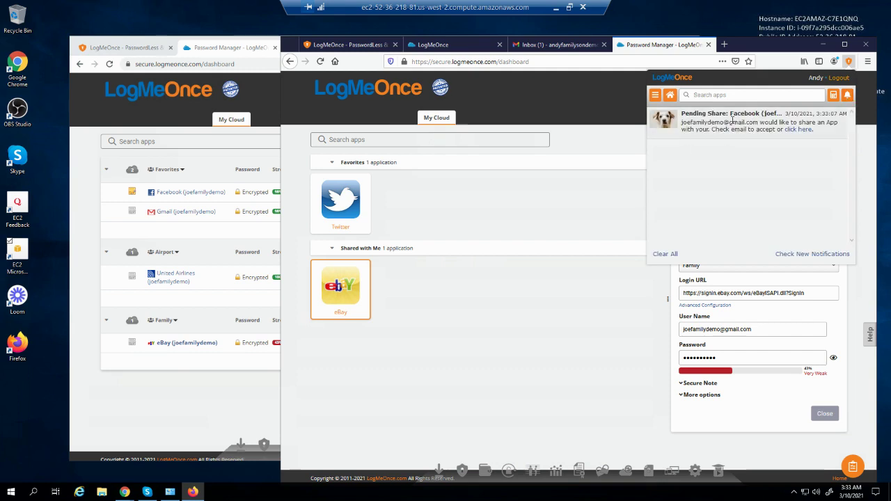
{"action": "left_click", "coordinate": [797, 132]}
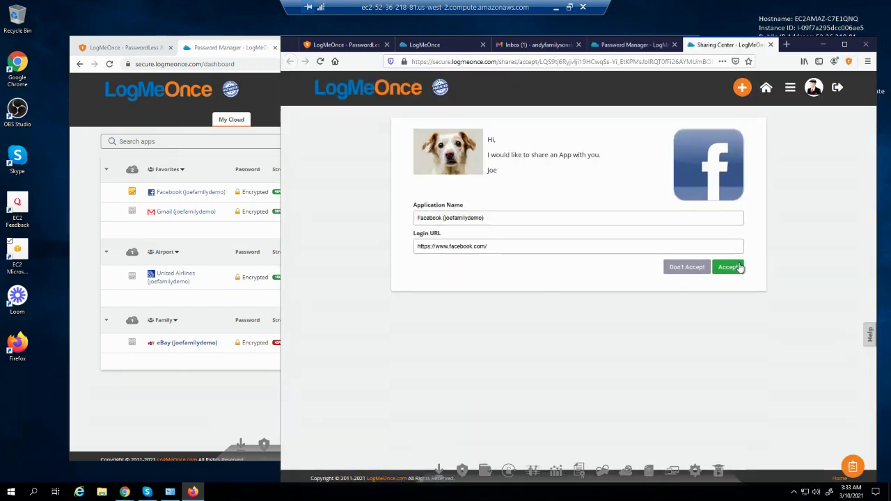
Accept the Facebook share in the Sharing Center and close the Editing Application page
{"action": "left_click", "coordinate": [737, 270]}
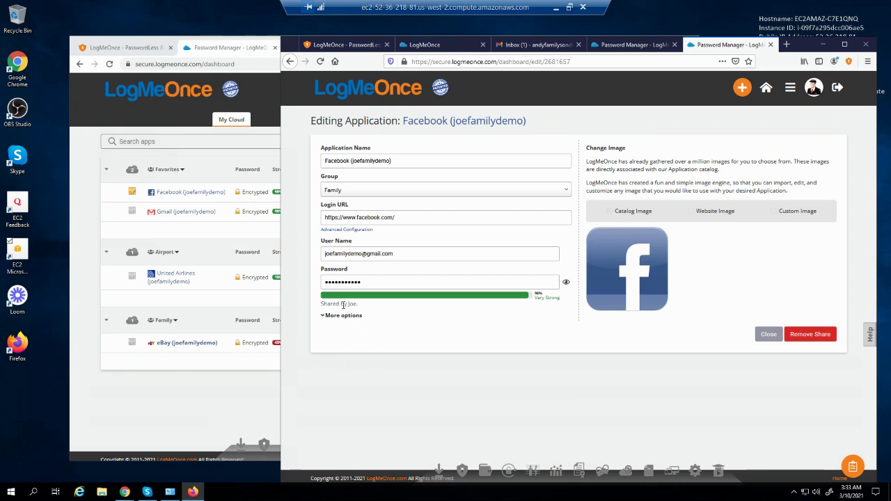
{"action": "left_click", "coordinate": [769, 335]}
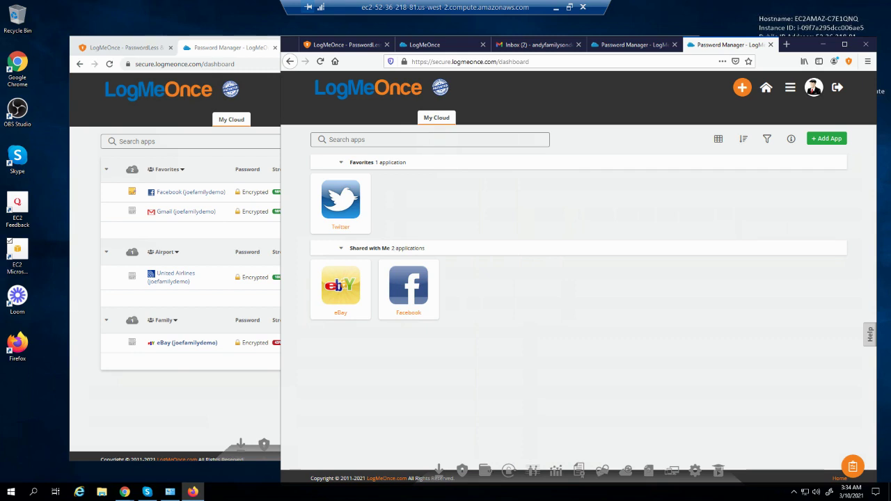
In Chrome, open the Facebook login via its ••• menu for editing and show its sharing details
{"action": "left_click", "coordinate": [199, 392]}
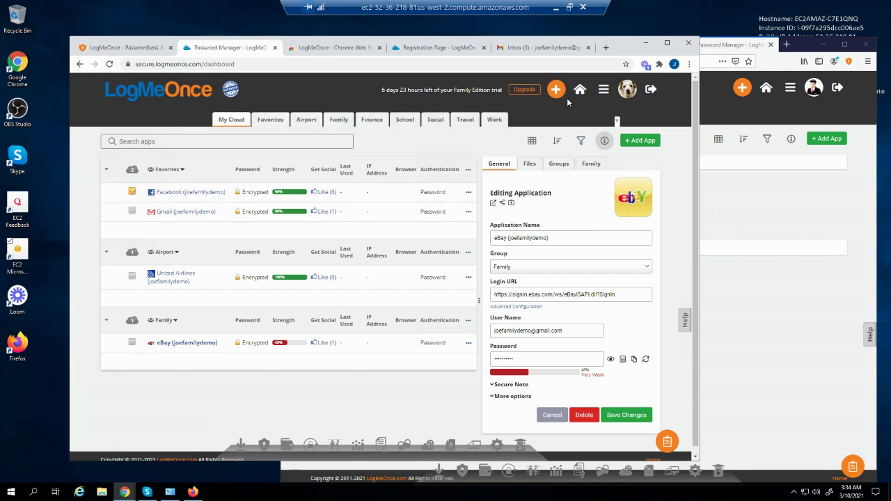
{"action": "left_click", "coordinate": [468, 194]}
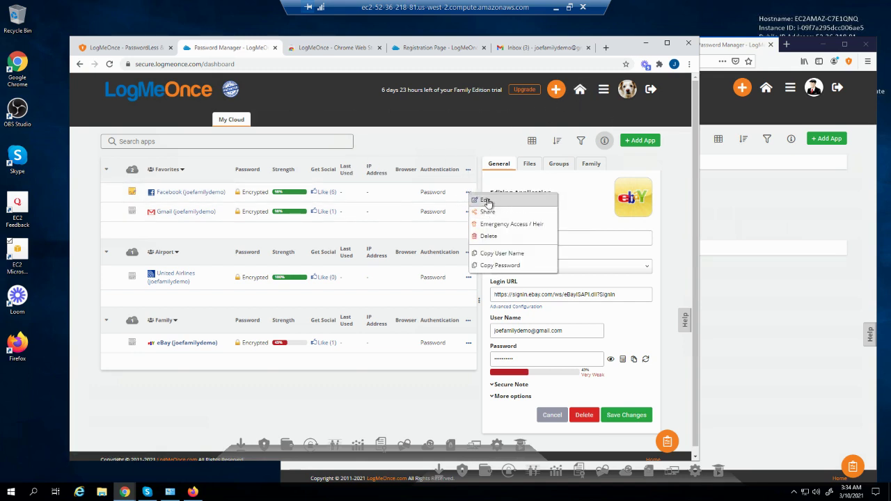
{"action": "left_click", "coordinate": [486, 200]}
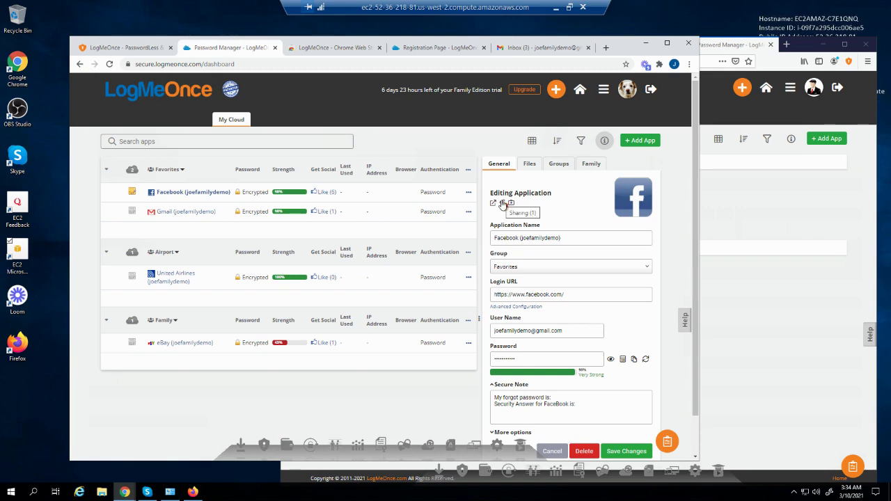
{"action": "left_click", "coordinate": [503, 203]}
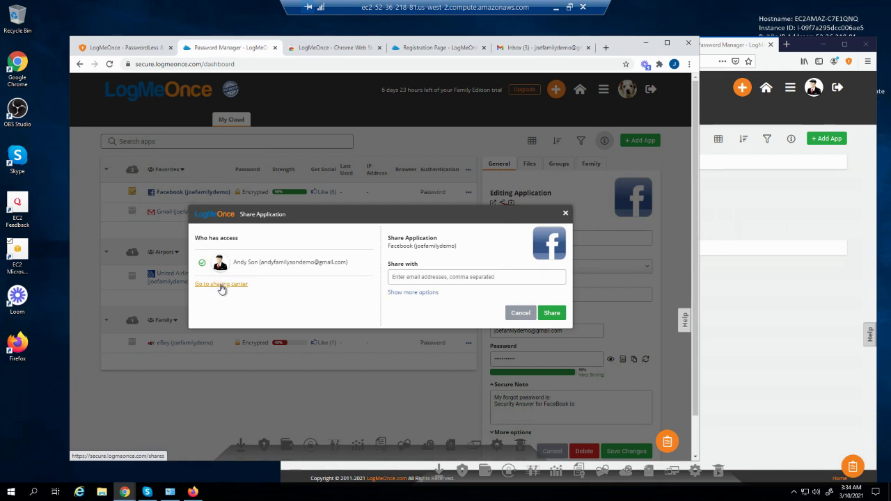
In the Sharing Center, untick 'Allow to view password' on the Facebook share and save
{"action": "left_click", "coordinate": [220, 286]}
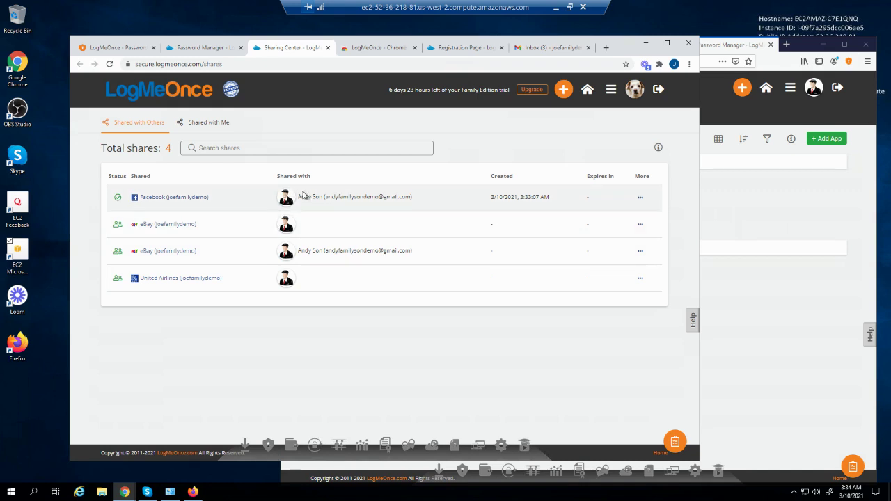
{"action": "left_click", "coordinate": [639, 198]}
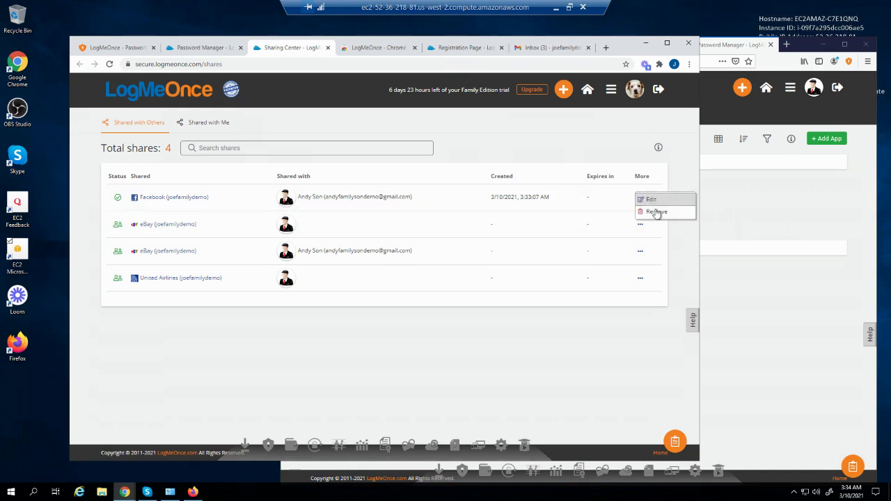
{"action": "left_click", "coordinate": [658, 209]}
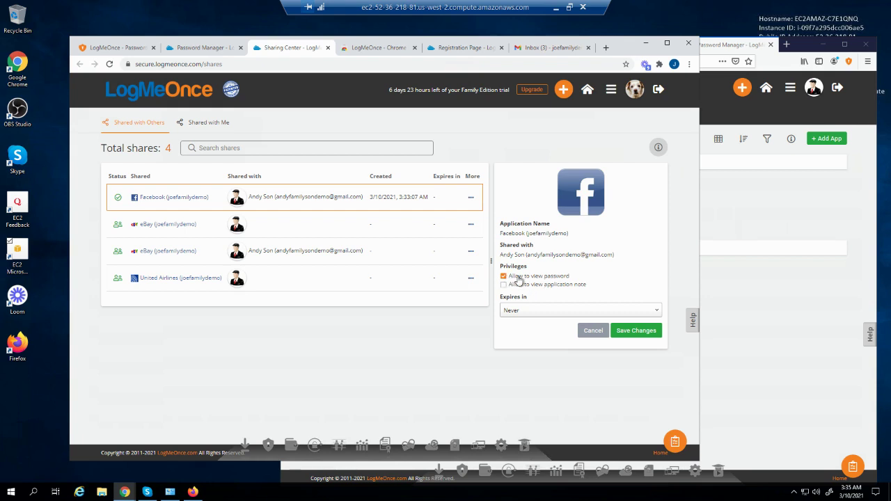
{"action": "left_click", "coordinate": [503, 276]}
{"action": "left_click", "coordinate": [629, 332]}
Open the shared Facebook entry in the son's Firefox vault to check the change
{"action": "left_click", "coordinate": [749, 352]}
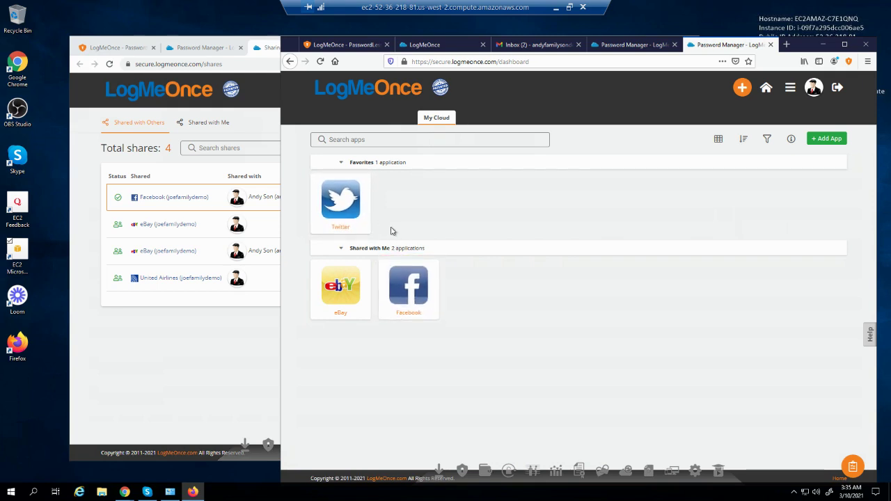
{"action": "left_click", "coordinate": [432, 267]}
{"action": "left_click", "coordinate": [446, 269]}
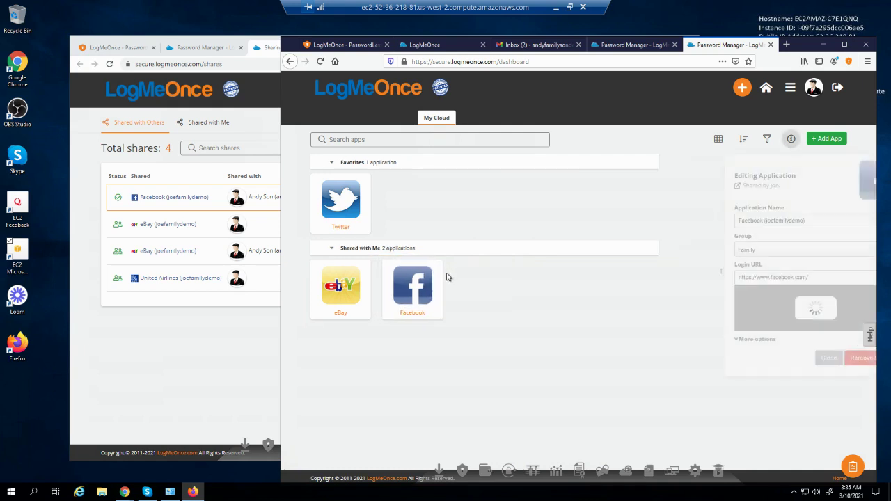